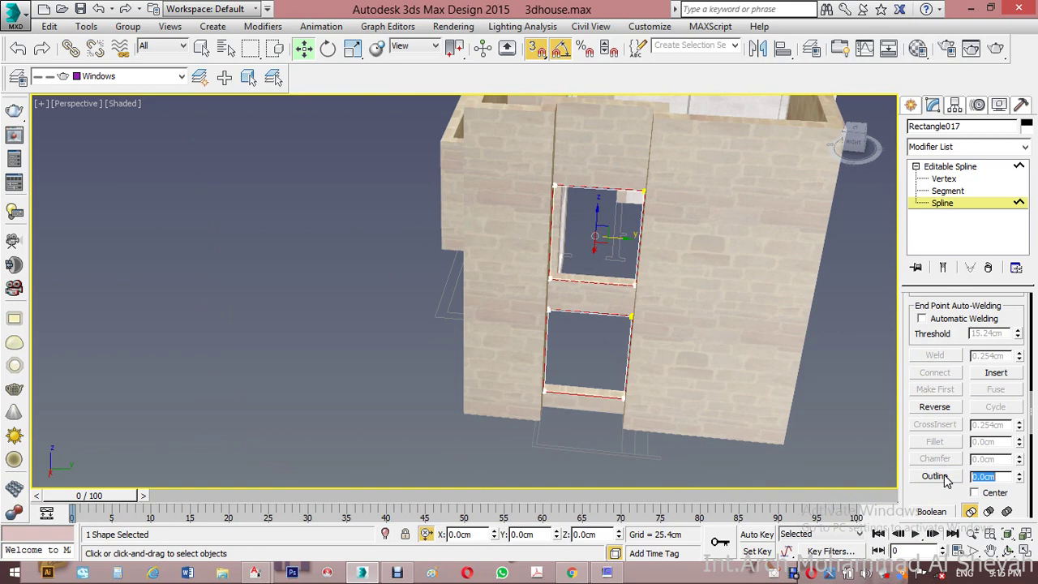
Step: Extrude the outlined window frame splines by -32 cm to form frames around both openings
{"action": "left_click", "coordinate": [954, 207]}
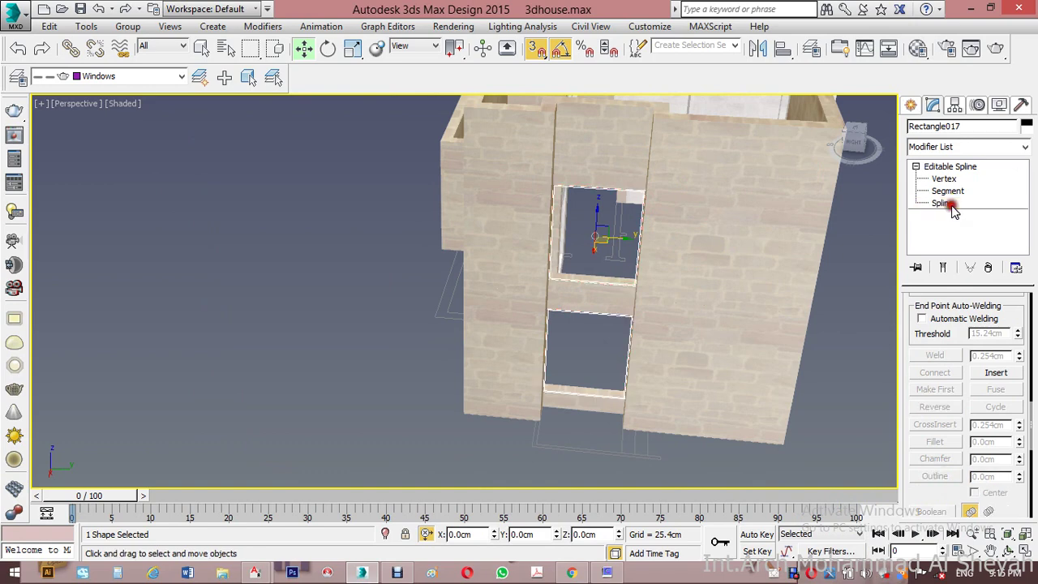
{"action": "left_click", "coordinate": [960, 148]}
{"action": "key", "text": "e"}
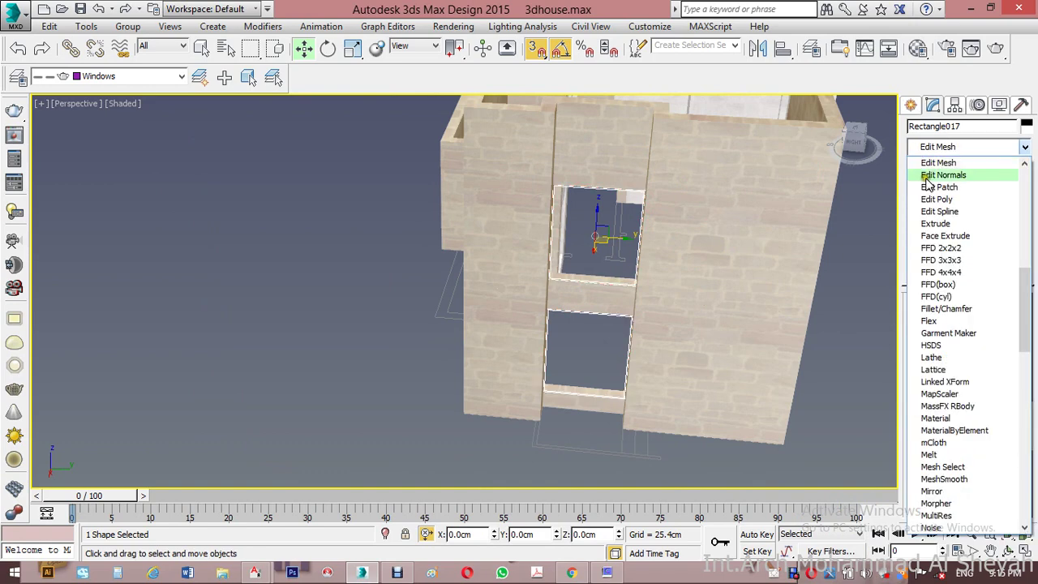
{"action": "left_click", "coordinate": [947, 224]}
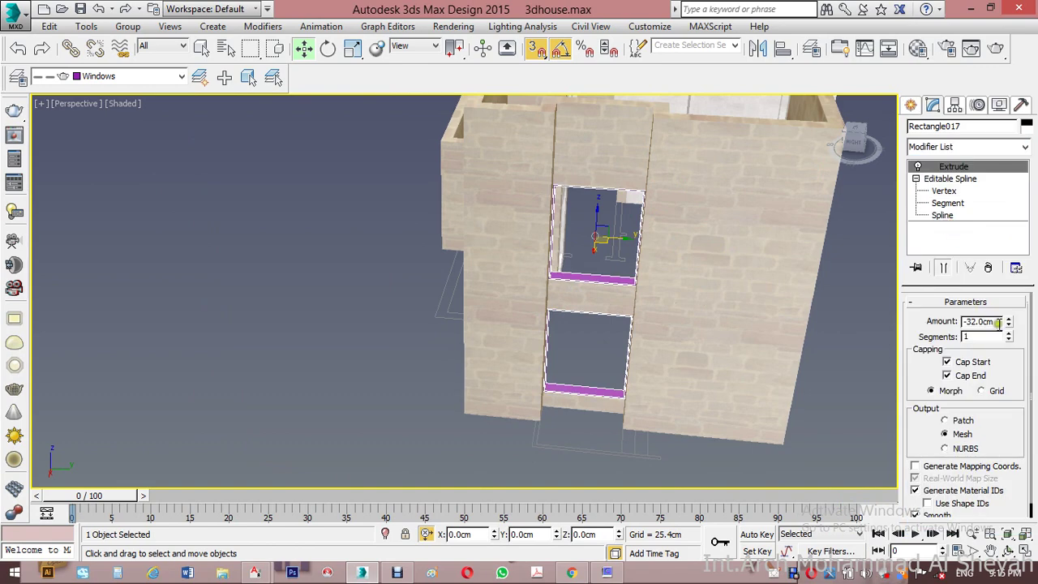
Step: Clone the extruded window frames as an independent copy
{"action": "middle_click_drag", "start_coordinate": [575, 295], "coordinate": [672, 329], "text": "alt"}
{"action": "scroll", "coordinate": [604, 280], "scroll_direction": "up", "scroll_amount": 5}
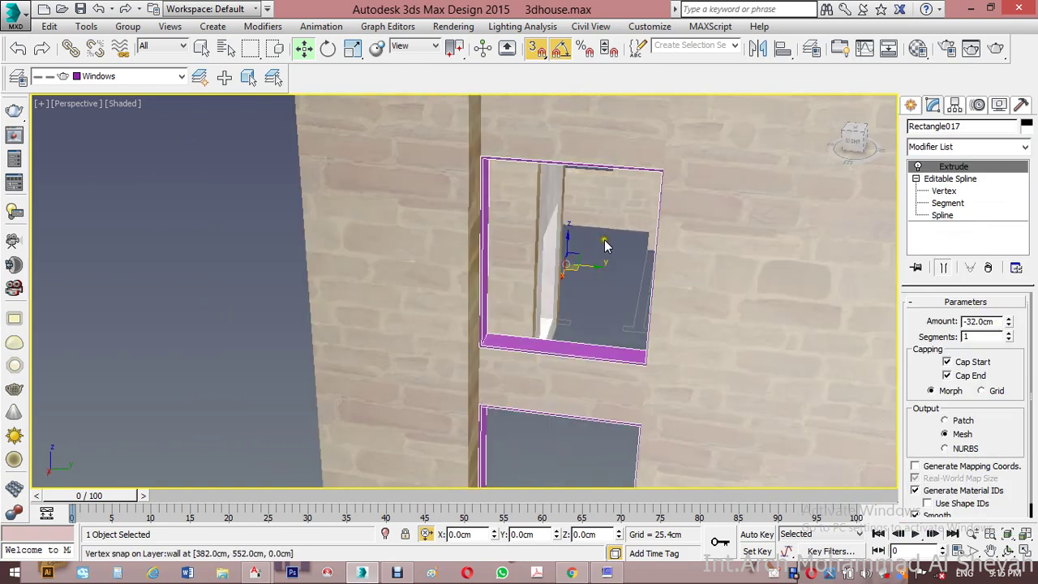
{"action": "right_click", "coordinate": [606, 213]}
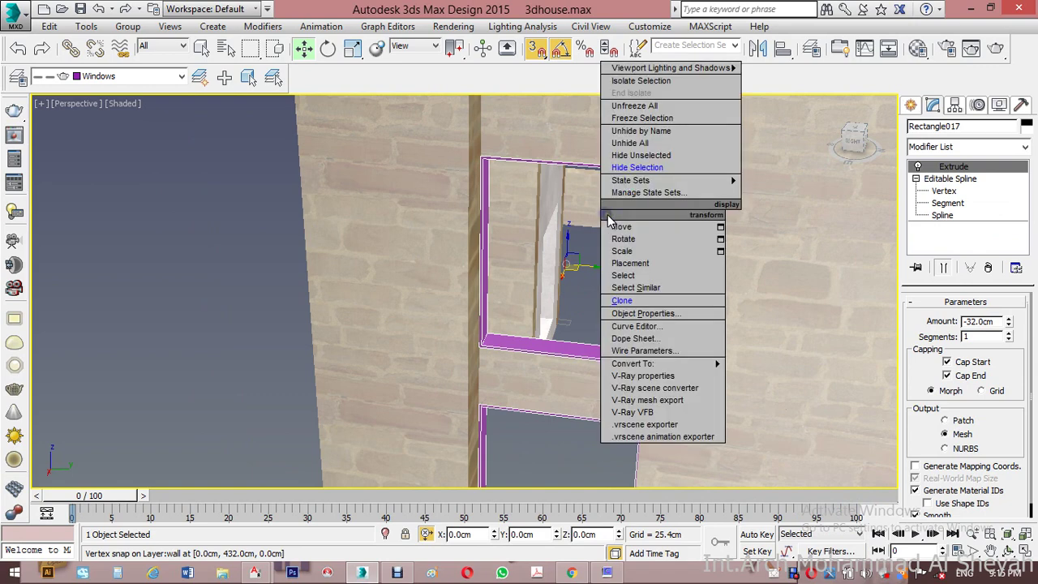
{"action": "left_click", "coordinate": [641, 301]}
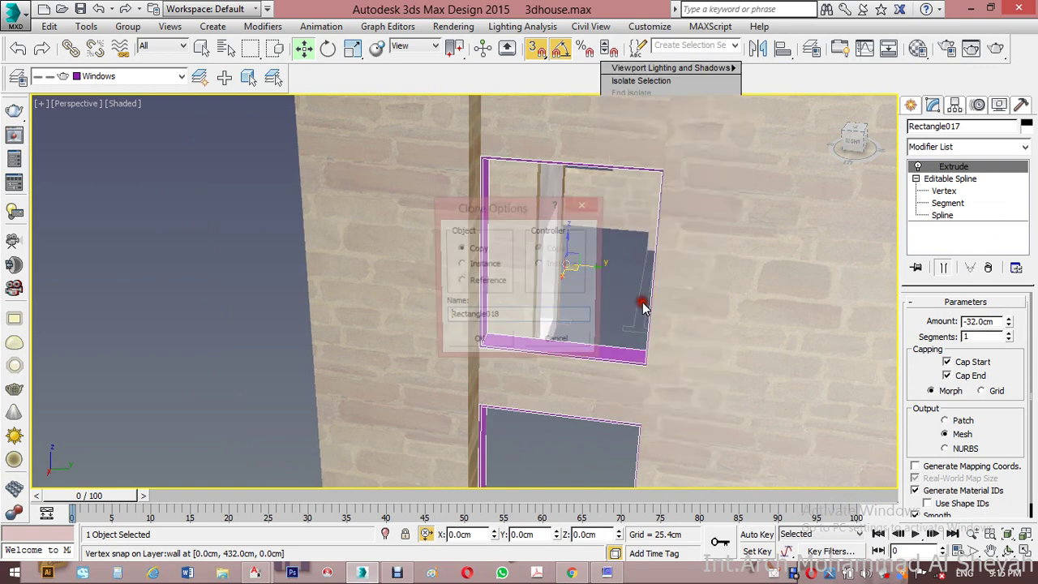
{"action": "left_click", "coordinate": [494, 345]}
Step: Delete all segments of the copied frame's splines except the top ones above both window openings
{"action": "left_click", "coordinate": [916, 178]}
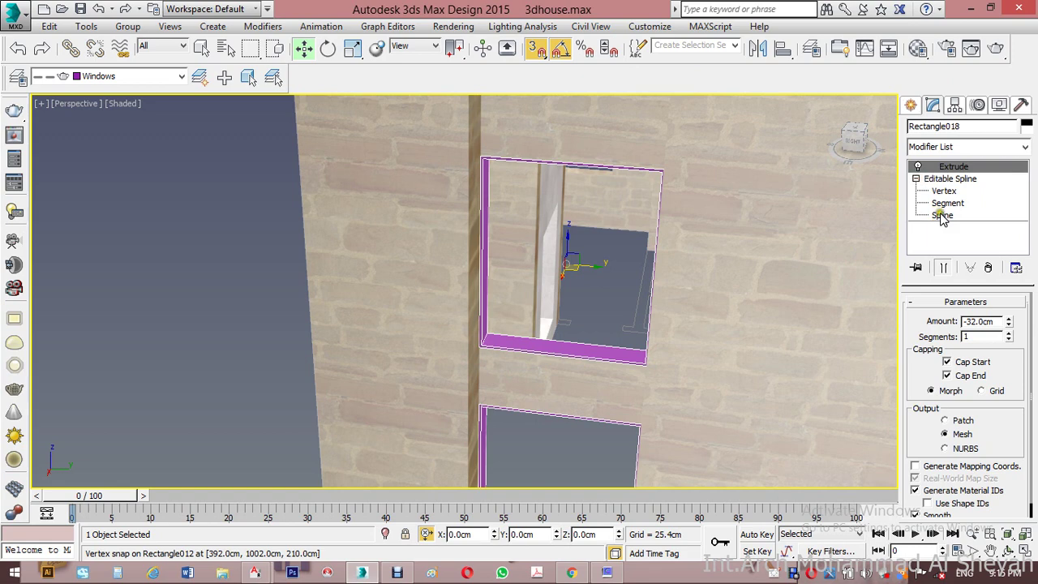
{"action": "left_click", "coordinate": [941, 215]}
{"action": "left_click", "coordinate": [561, 352]}
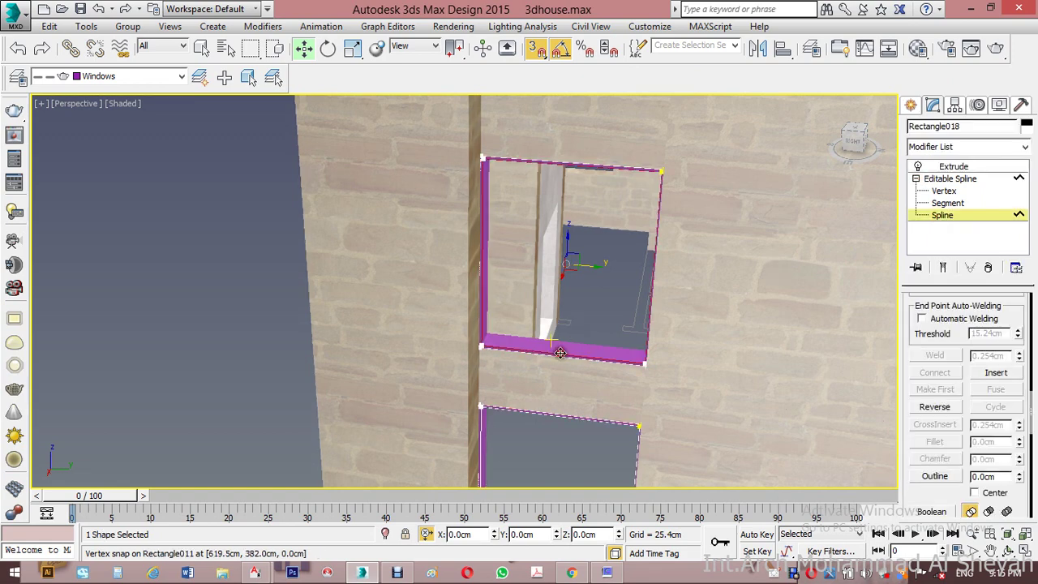
{"action": "middle_click_drag", "start_coordinate": [568, 398], "coordinate": [554, 354]}
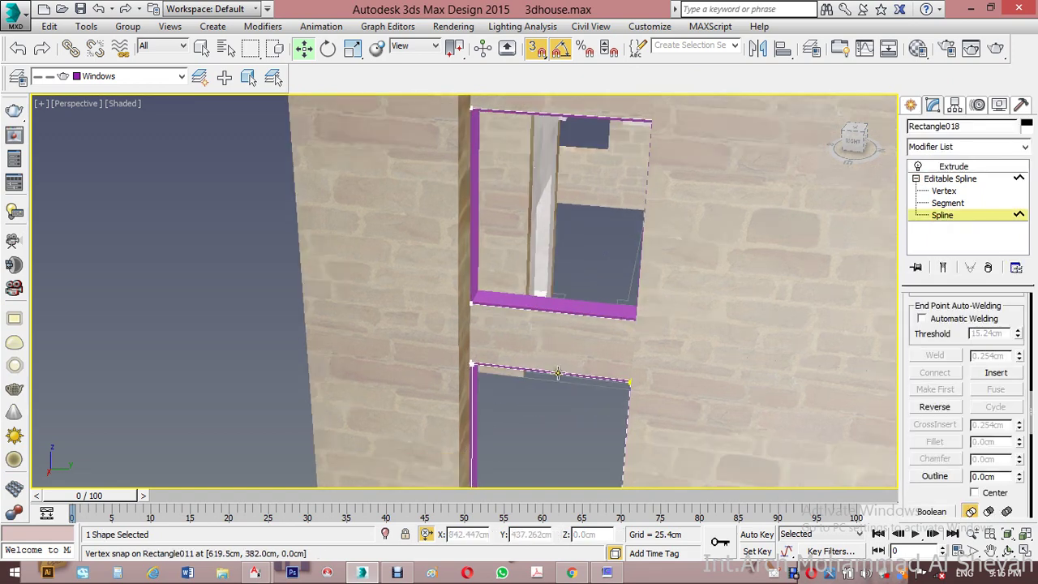
{"action": "left_click", "coordinate": [944, 193]}
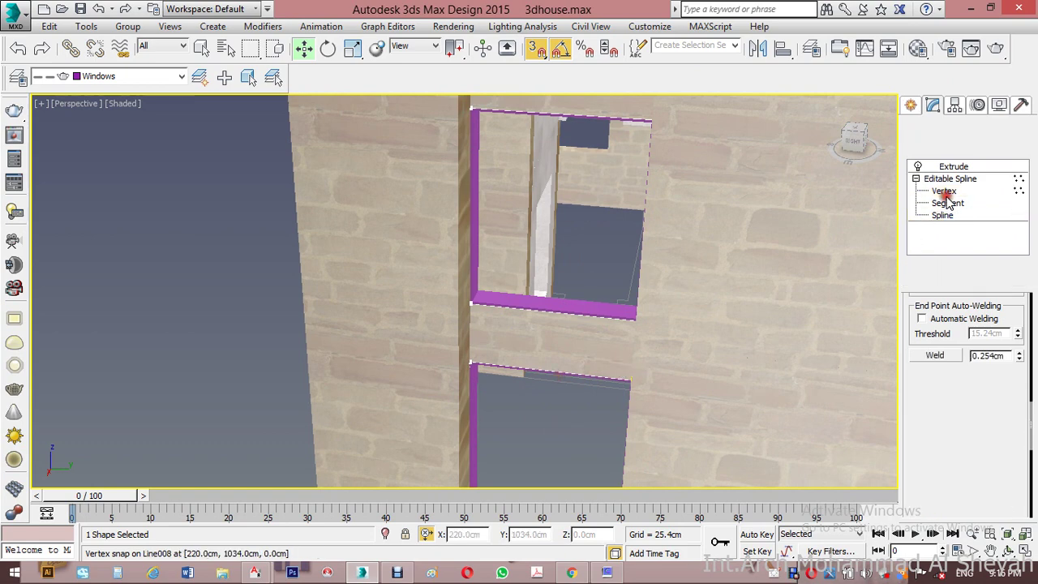
{"action": "left_click", "coordinate": [947, 202]}
{"action": "left_click_drag", "start_coordinate": [730, 225], "coordinate": [417, 331]}
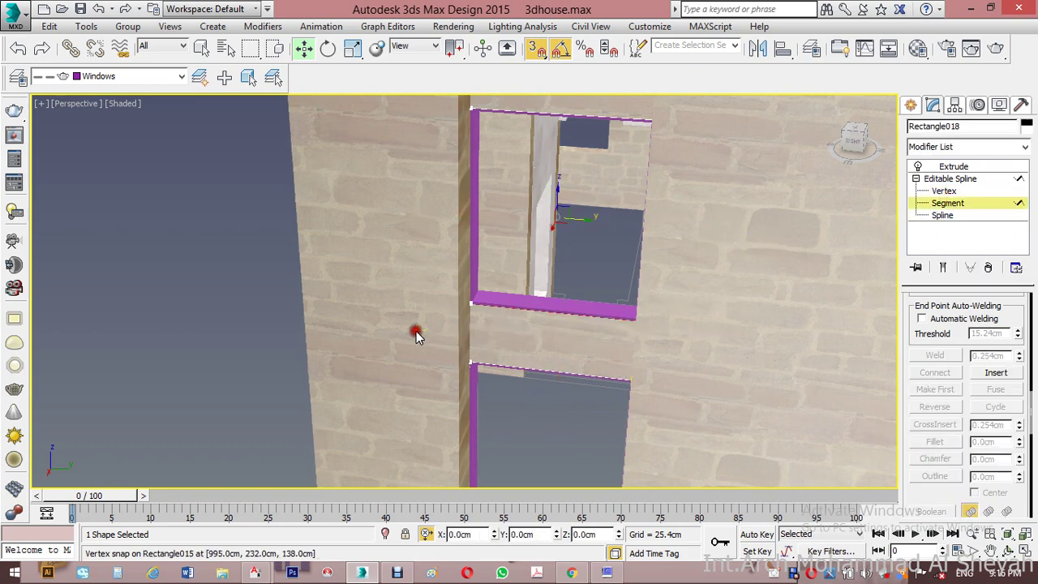
{"action": "key", "text": "Delete"}
{"action": "middle_click_drag", "start_coordinate": [608, 359], "coordinate": [621, 206]}
{"action": "left_click_drag", "start_coordinate": [695, 311], "coordinate": [382, 440]}
{"action": "key", "text": "Delete"}
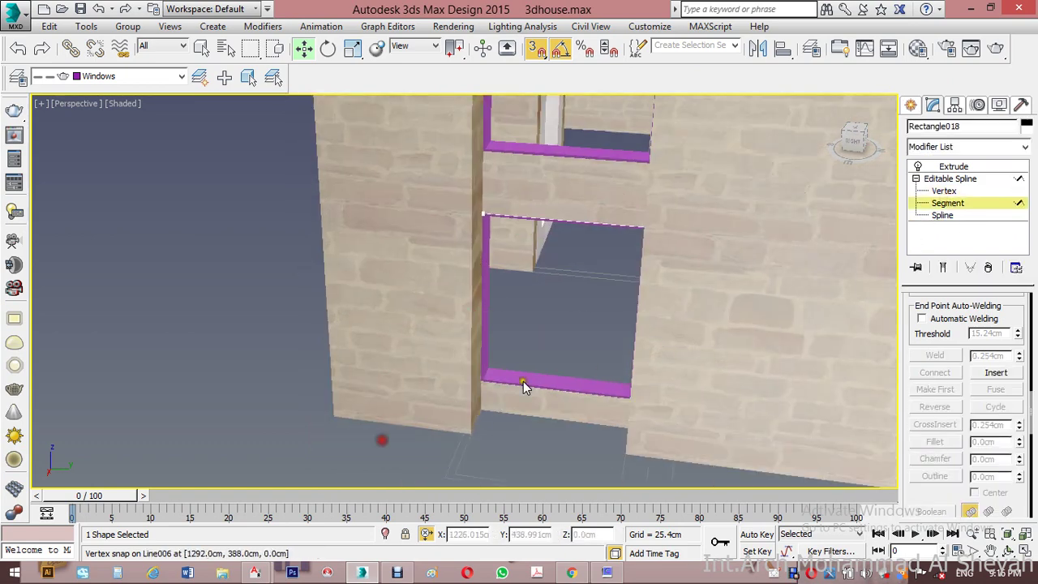
Step: Outline the copy's two remaining top splines upward with a negative value to form closed lintel profiles
{"action": "middle_click_drag", "start_coordinate": [644, 282], "coordinate": [616, 382]}
{"action": "scroll", "coordinate": [614, 376], "scroll_direction": "down", "scroll_amount": 2}
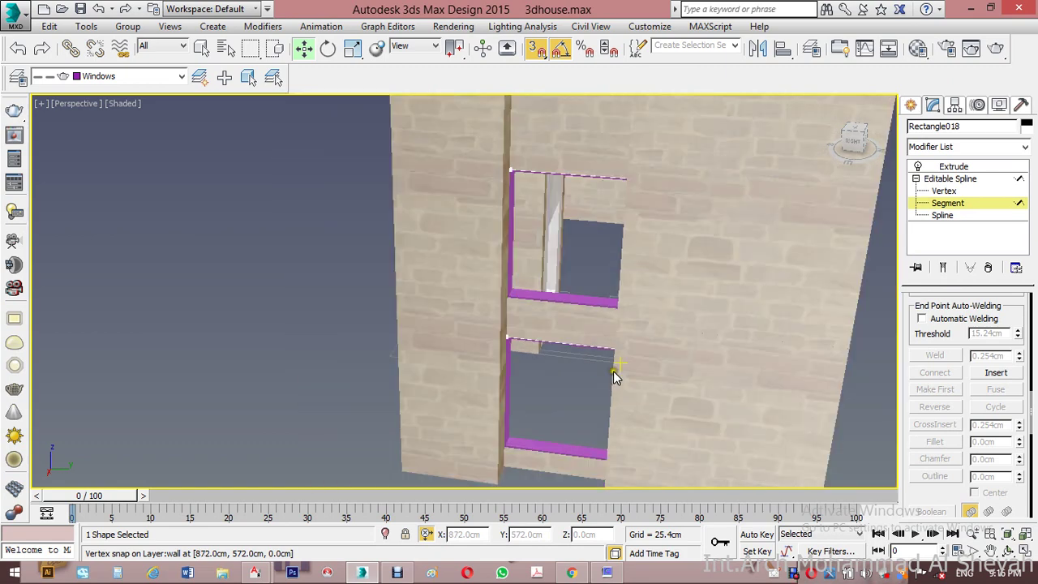
{"action": "left_click", "coordinate": [942, 215]}
{"action": "left_click_drag", "start_coordinate": [702, 154], "coordinate": [552, 357]}
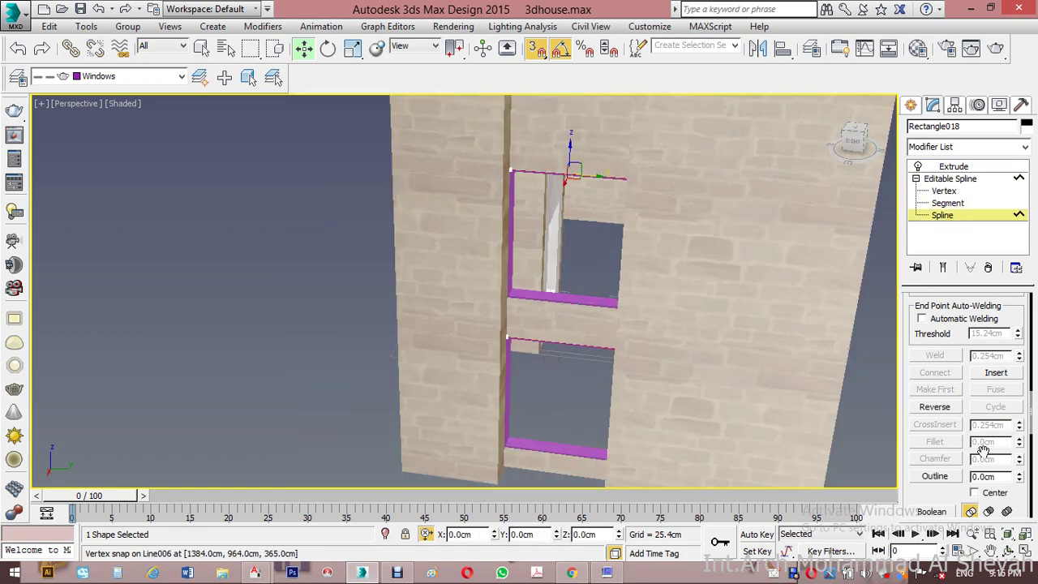
{"action": "left_click", "coordinate": [996, 475]}
{"action": "left_click_drag", "start_coordinate": [997, 475], "coordinate": [939, 476]}
{"action": "type", "text": "-"}
{"action": "left_click", "coordinate": [974, 216]}
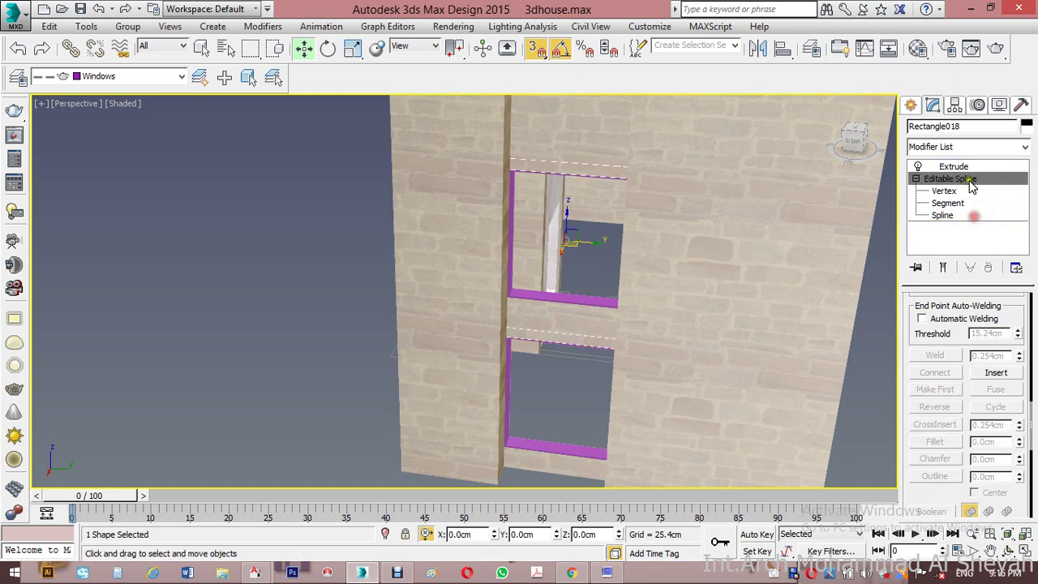
Step: Set the extrusion amount of the lintel strips above the windows to 3 cm
{"action": "left_click", "coordinate": [955, 166]}
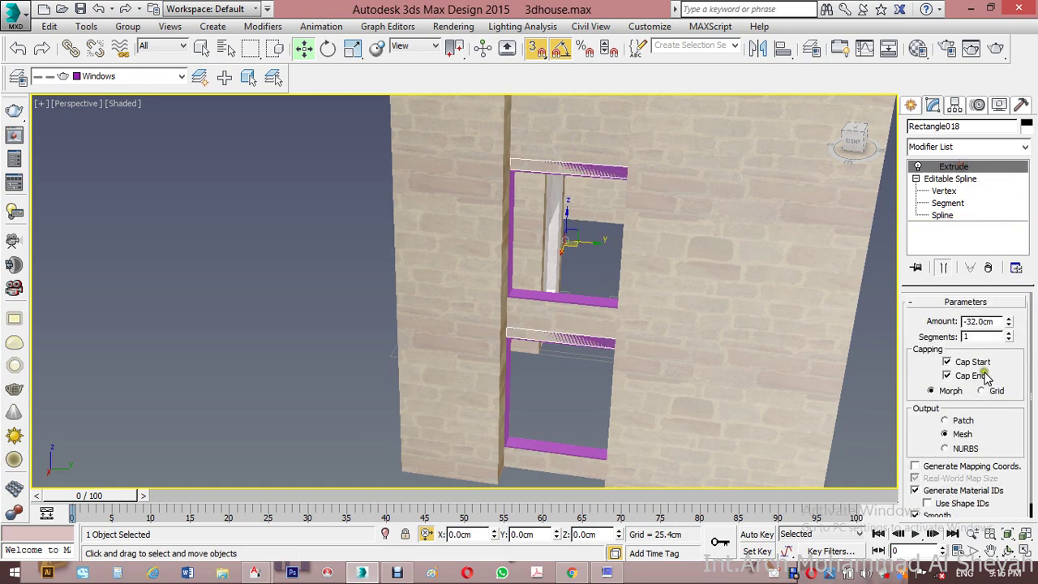
{"action": "double_click", "coordinate": [981, 321]}
{"action": "type", "text": "3"}
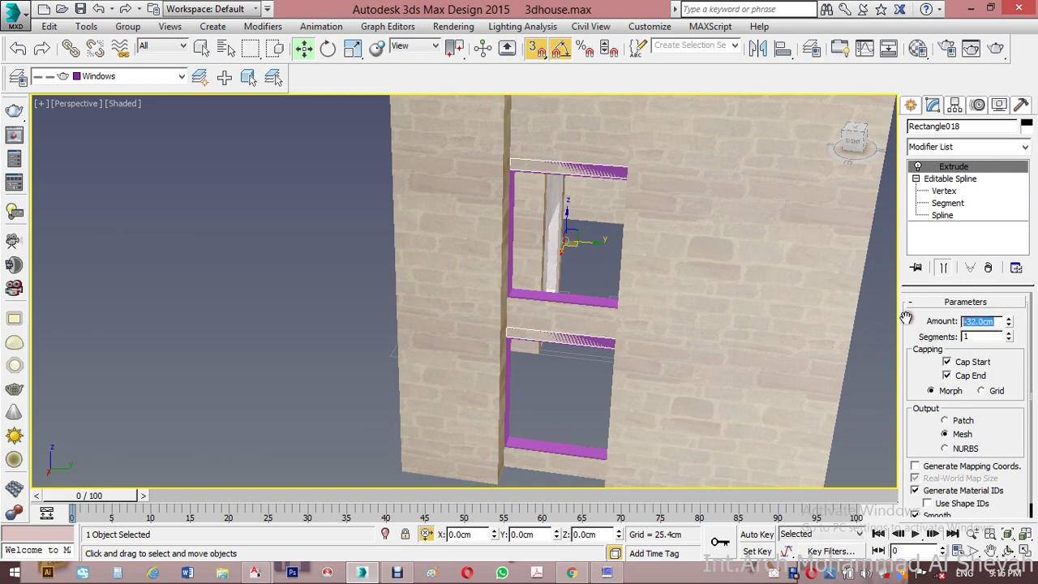
{"action": "key", "text": "Return"}
Step: Assign the Stone 03 material to the lintels and the window frames together
{"action": "left_click", "coordinate": [568, 299], "text": "ctrl"}
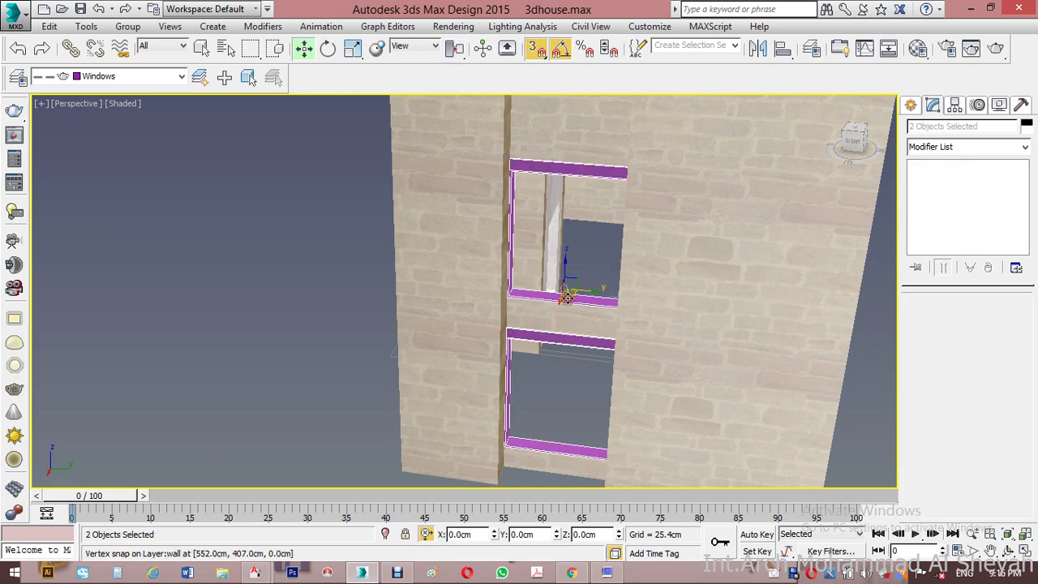
{"action": "left_click", "coordinate": [202, 48]}
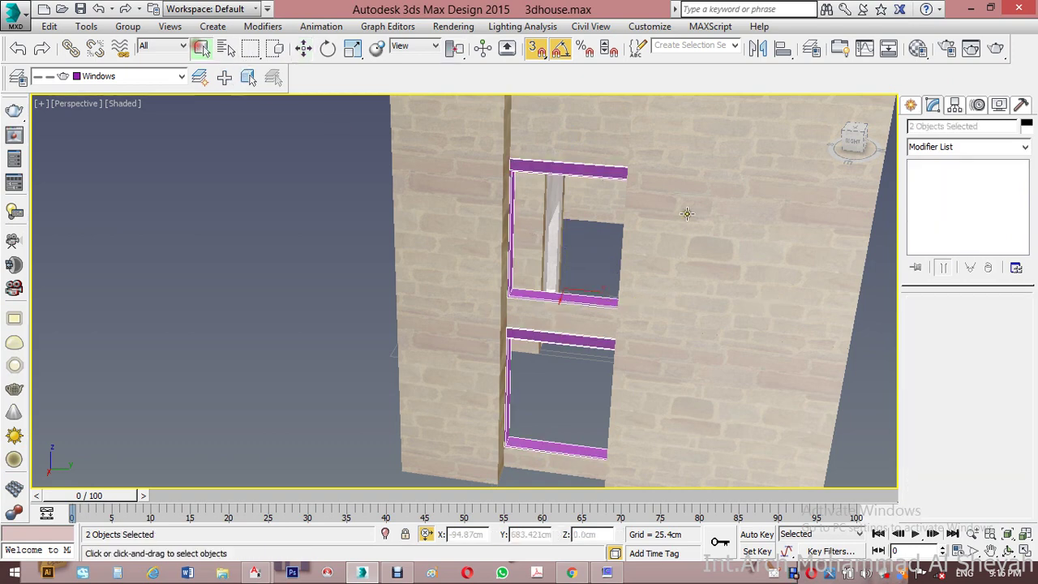
{"action": "key", "text": "m"}
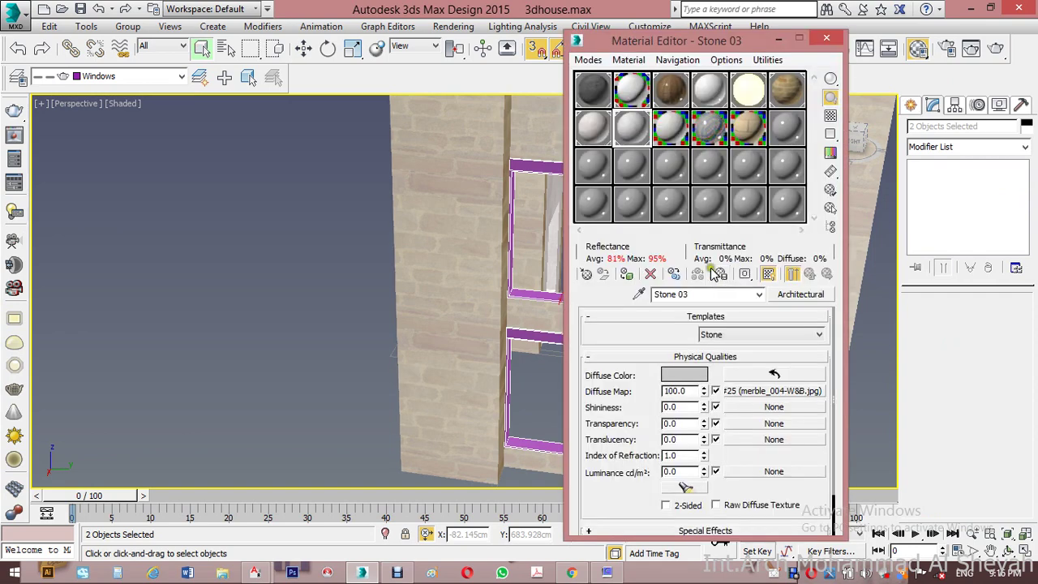
{"action": "left_click", "coordinate": [649, 274]}
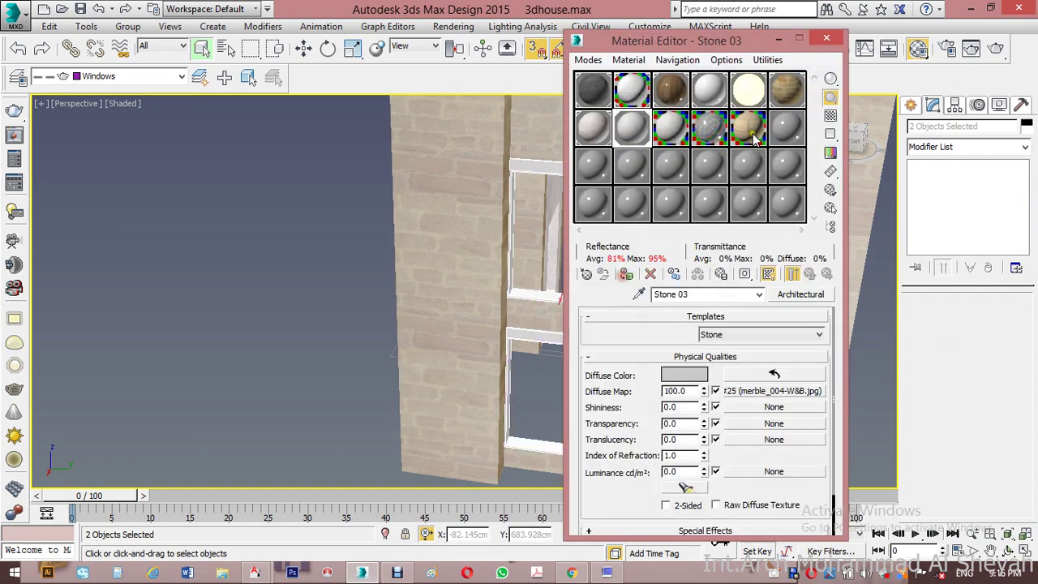
{"action": "left_click", "coordinate": [827, 40]}
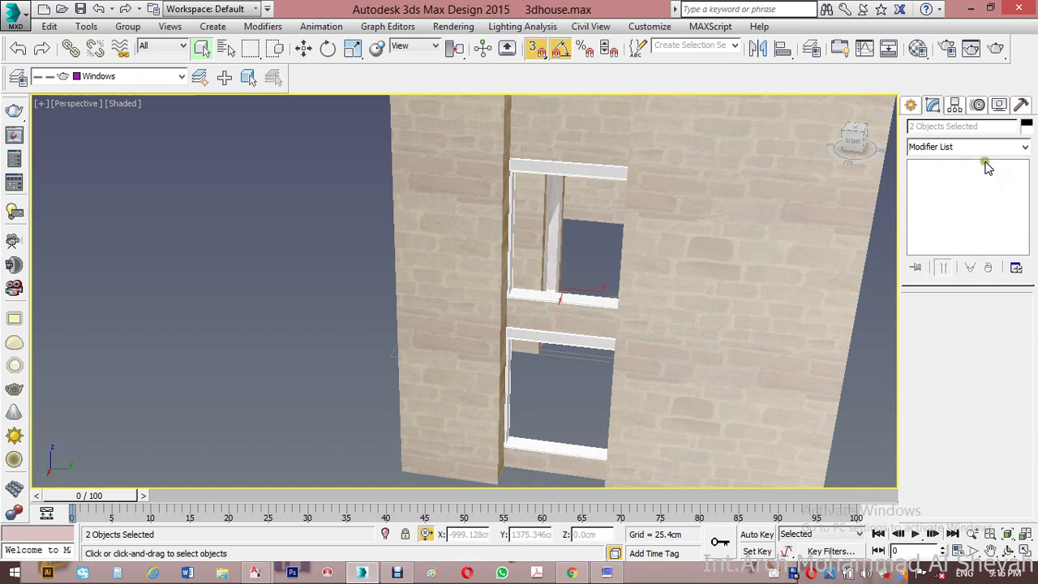
Step: Add a UVW Map to the frames and lintels with box mapping, real-world map size off, and 200 cm length, width and height
{"action": "left_click", "coordinate": [973, 147]}
{"action": "key", "text": "u"}
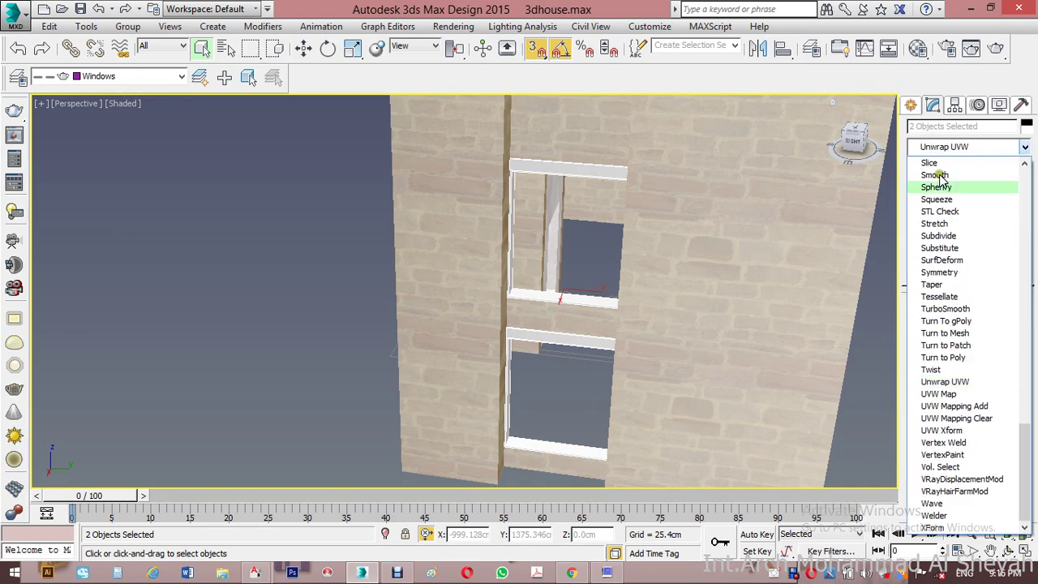
{"action": "left_click", "coordinate": [954, 395]}
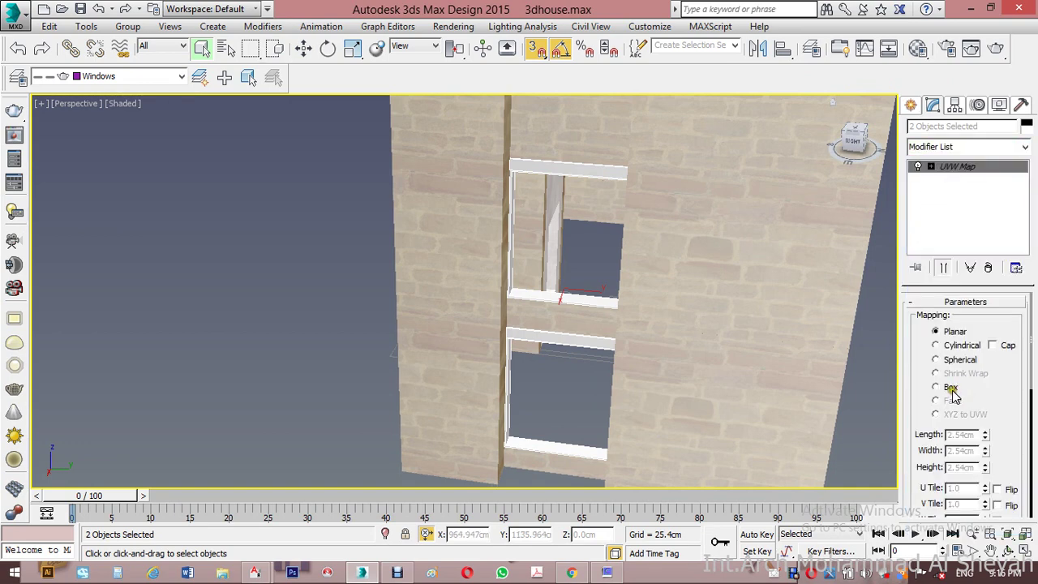
{"action": "left_click", "coordinate": [951, 389]}
{"action": "scroll", "coordinate": [945, 459], "scroll_direction": "down", "scroll_amount": 2}
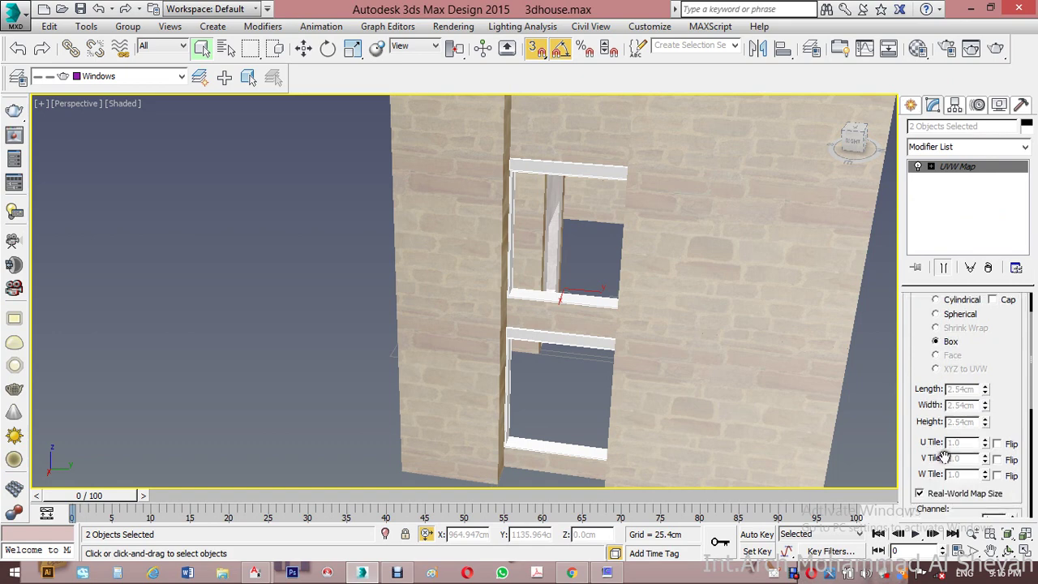
{"action": "left_click", "coordinate": [933, 494]}
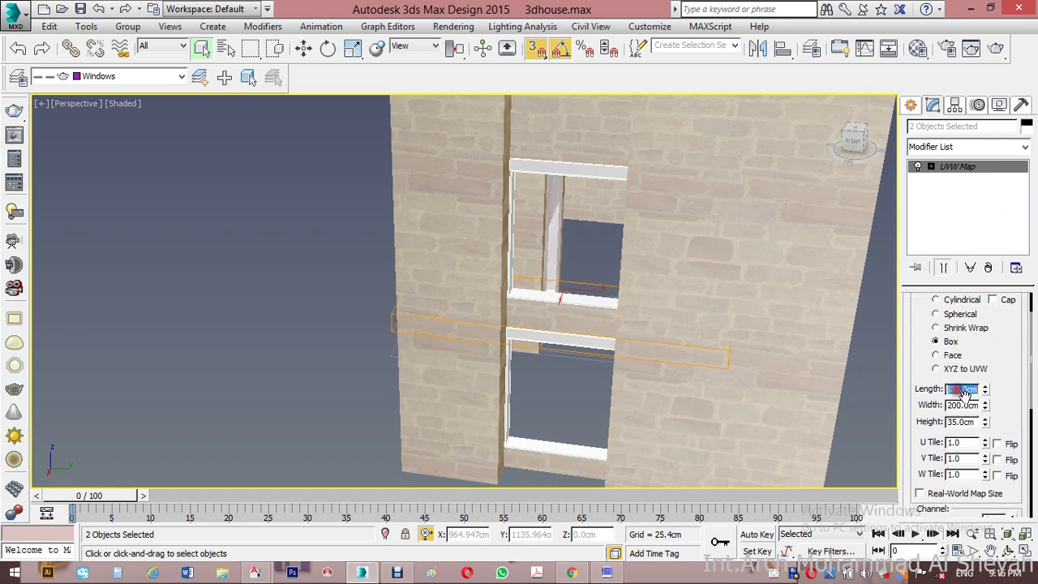
{"action": "type", "text": "200"}
{"action": "key", "text": "Tab"}
Step: Draw snapped rectangles as one shape over the brick wall's two window openings and the white wall's tall 395 by 120 cm opening
{"action": "middle_click_drag", "start_coordinate": [711, 304], "coordinate": [677, 350]}
{"action": "scroll", "coordinate": [611, 316], "scroll_direction": "down", "scroll_amount": 2}
{"action": "scroll", "coordinate": [601, 292], "scroll_direction": "up", "scroll_amount": 3}
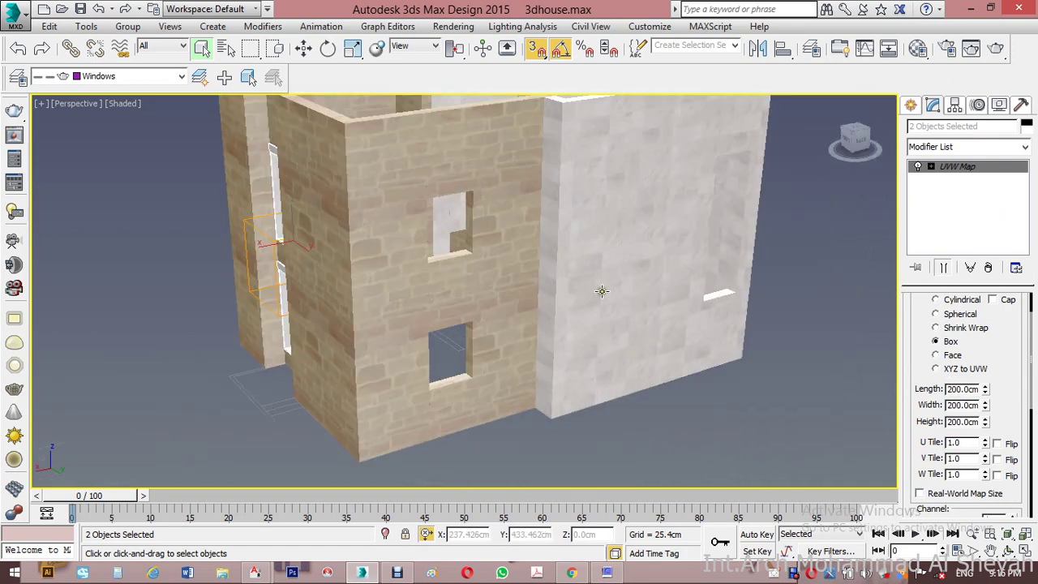
{"action": "left_click", "coordinate": [712, 381]}
{"action": "middle_click_drag", "start_coordinate": [712, 382], "coordinate": [742, 362], "text": "alt"}
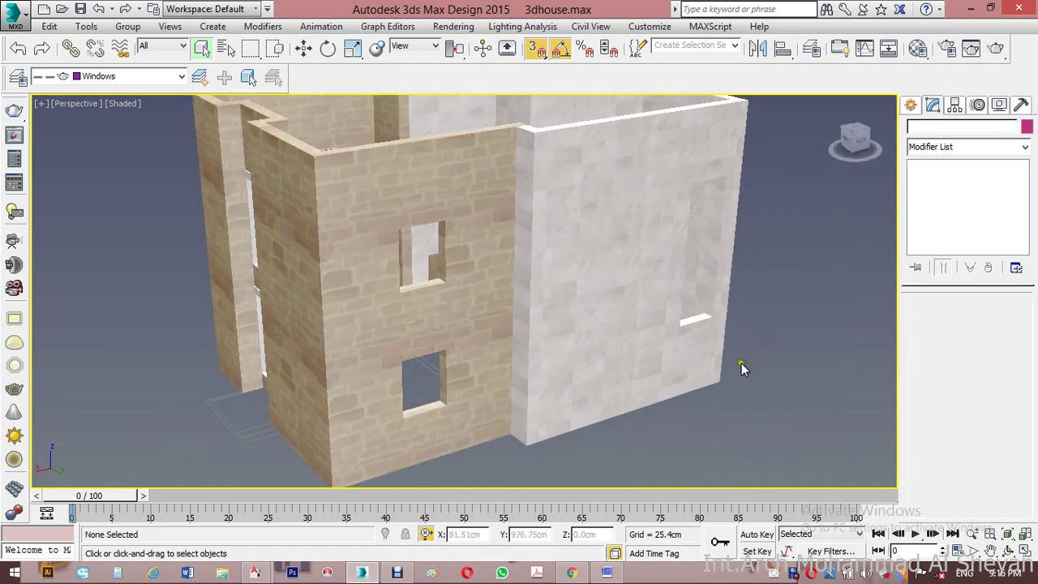
{"action": "left_click", "coordinate": [911, 106]}
{"action": "left_click", "coordinate": [934, 129]}
{"action": "left_click", "coordinate": [1001, 214]}
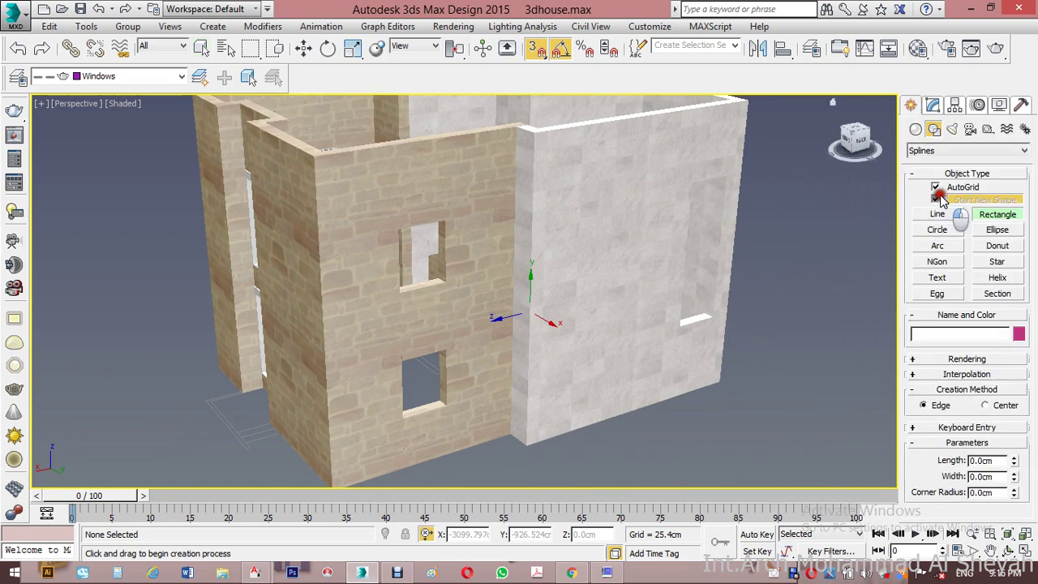
{"action": "mouse_move", "coordinate": [449, 220]}
{"action": "left_mouse_down"}
{"action": "mouse_move", "coordinate": [422, 302]}
{"action": "mouse_move", "coordinate": [402, 291]}
{"action": "left_mouse_up"}
{"action": "left_click_drag", "start_coordinate": [446, 350], "coordinate": [404, 417]}
{"action": "middle_click_drag", "start_coordinate": [470, 403], "coordinate": [641, 485], "text": "alt"}
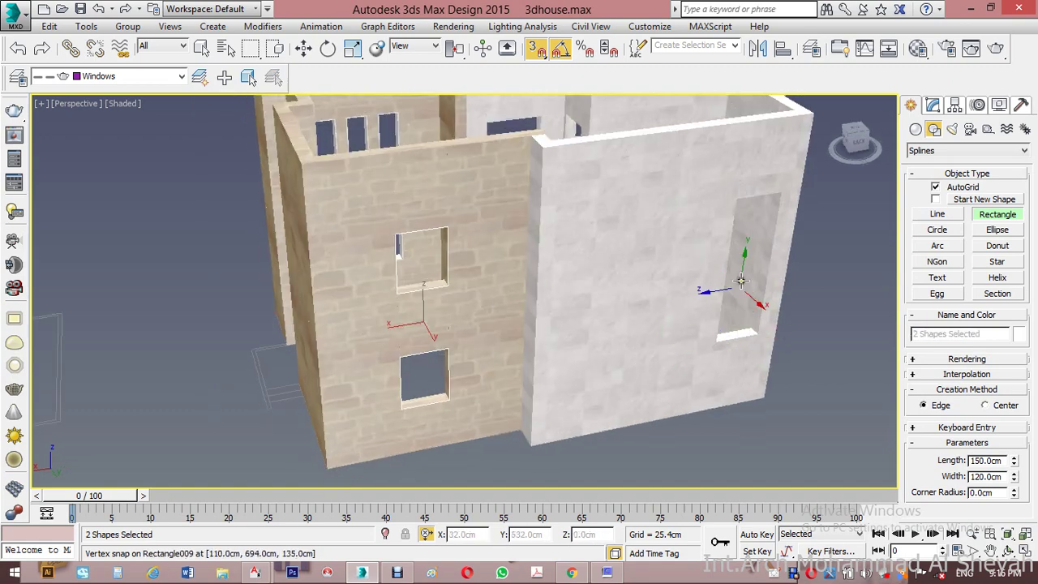
{"action": "left_click_drag", "start_coordinate": [781, 195], "coordinate": [727, 313]}
{"action": "middle_click_drag", "start_coordinate": [726, 313], "coordinate": [660, 309]}
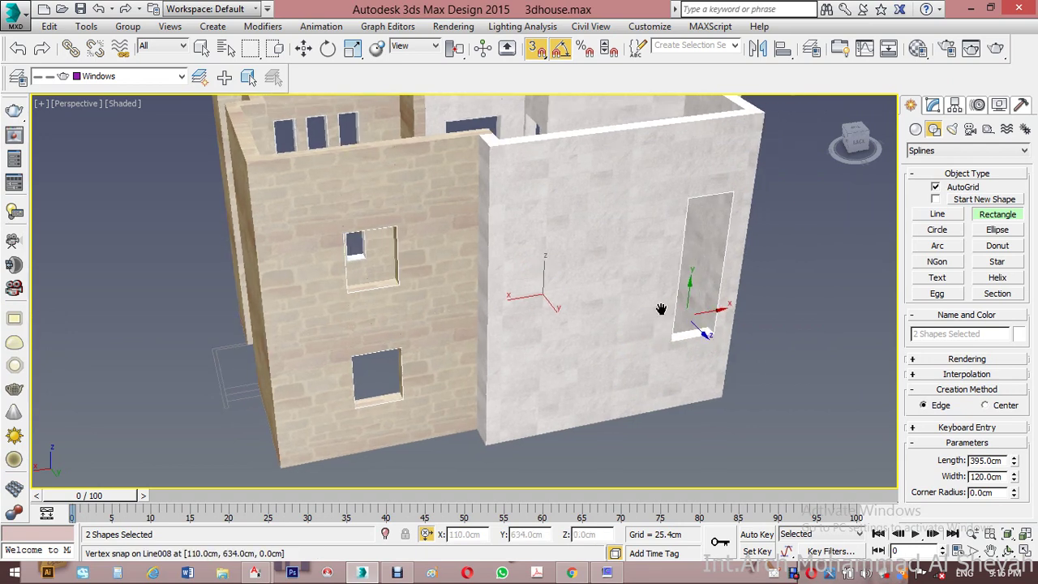
Step: Outline all three window rectangle splines by 3 cm
{"action": "left_click", "coordinate": [932, 108]}
{"action": "left_click", "coordinate": [916, 166]}
{"action": "left_click", "coordinate": [943, 203]}
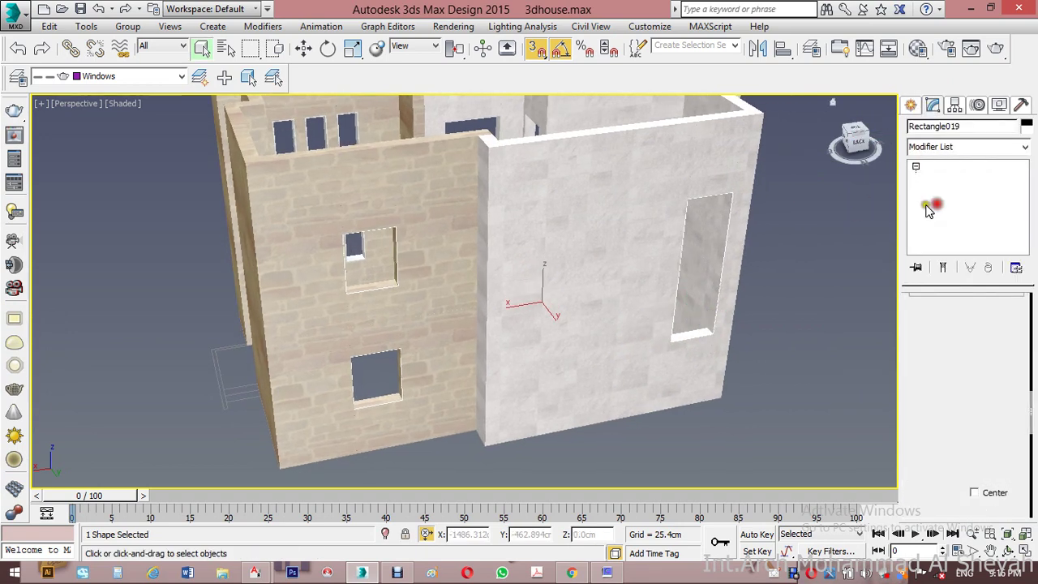
{"action": "left_click_drag", "start_coordinate": [770, 236], "coordinate": [273, 476]}
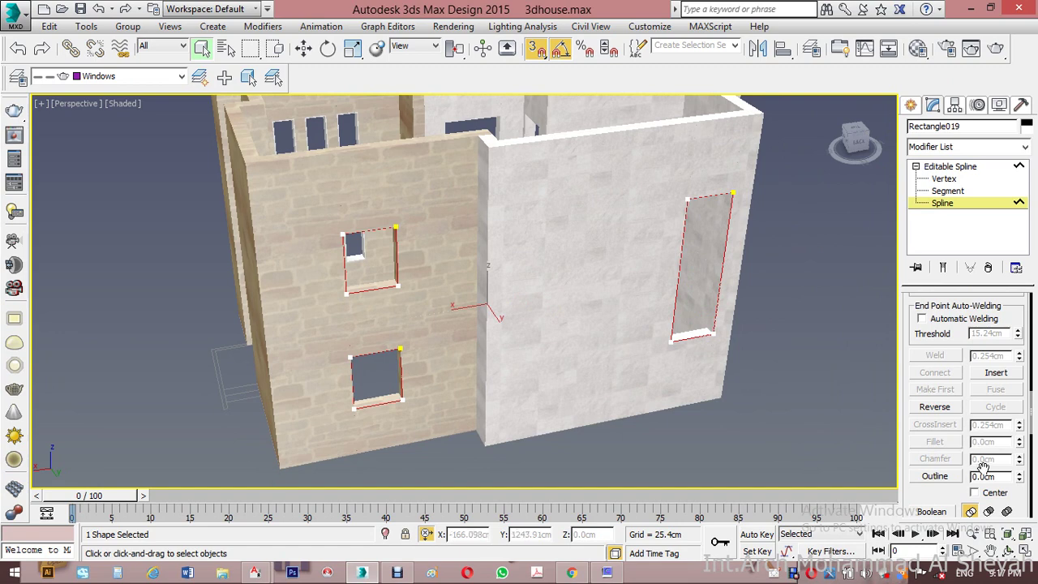
{"action": "left_click", "coordinate": [917, 476]}
{"action": "type", "text": "3"}
{"action": "key", "text": "Return"}
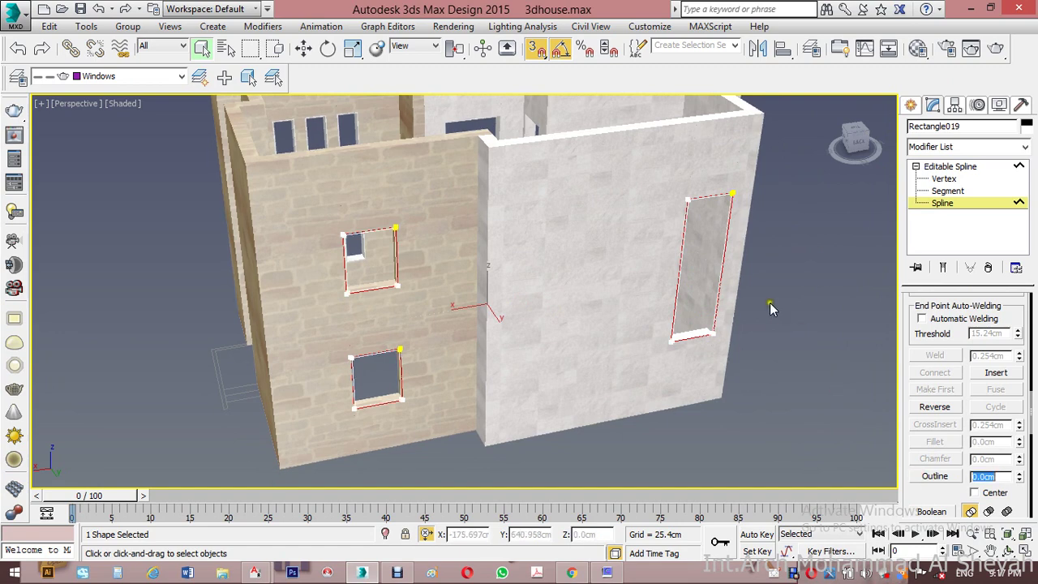
{"action": "left_click", "coordinate": [950, 166]}
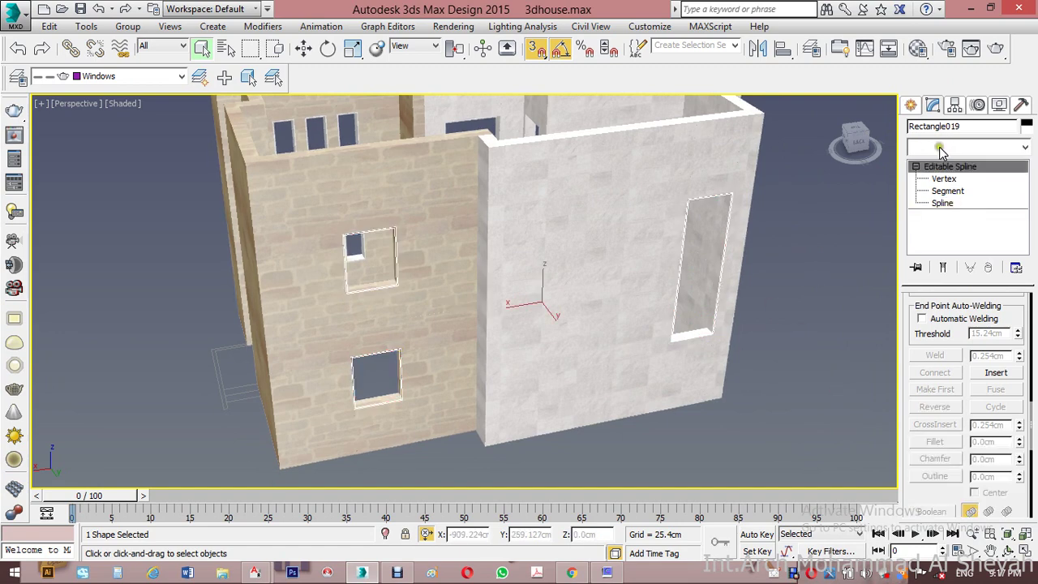
Step: Extrude the outlined window rectangles by -32 cm
{"action": "left_click", "coordinate": [965, 147]}
{"action": "key", "text": "e"}
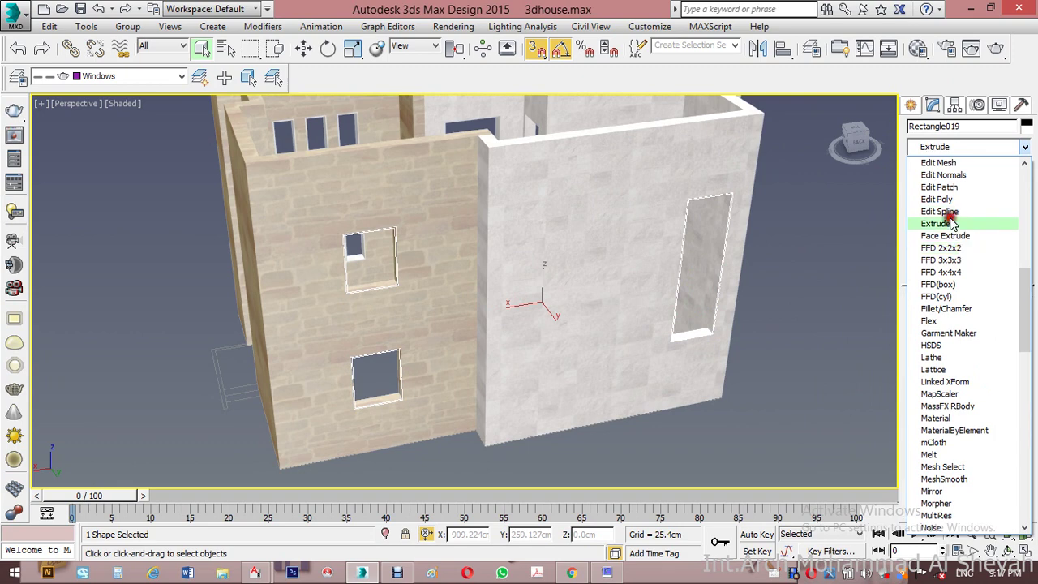
{"action": "left_click", "coordinate": [937, 223]}
{"action": "left_click", "coordinate": [929, 322]}
{"action": "type", "text": "-"}
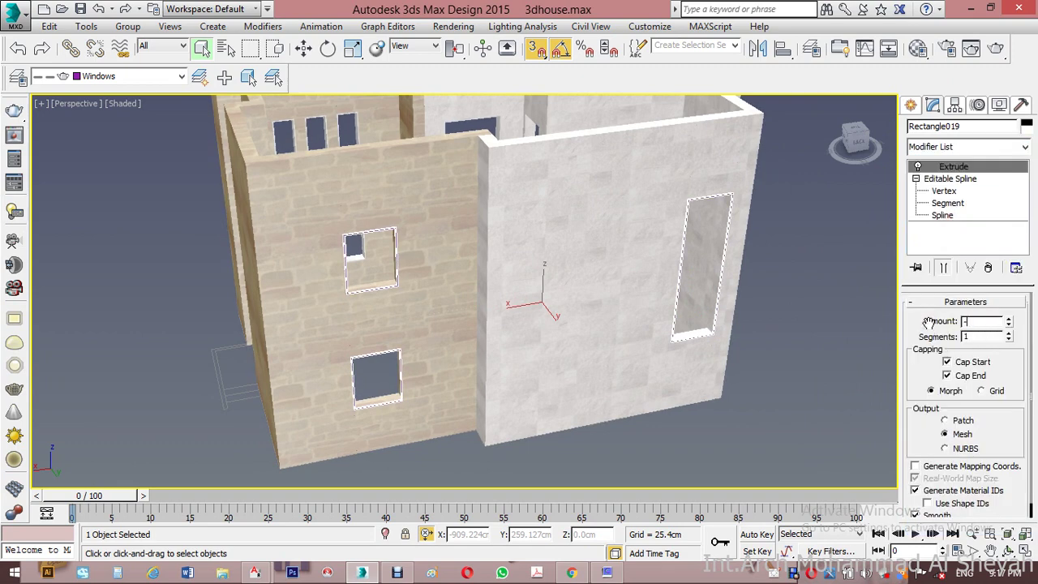
{"action": "type", "text": "32"}
{"action": "key", "text": "Return"}
{"action": "middle_click_drag", "start_coordinate": [815, 323], "coordinate": [787, 323]}
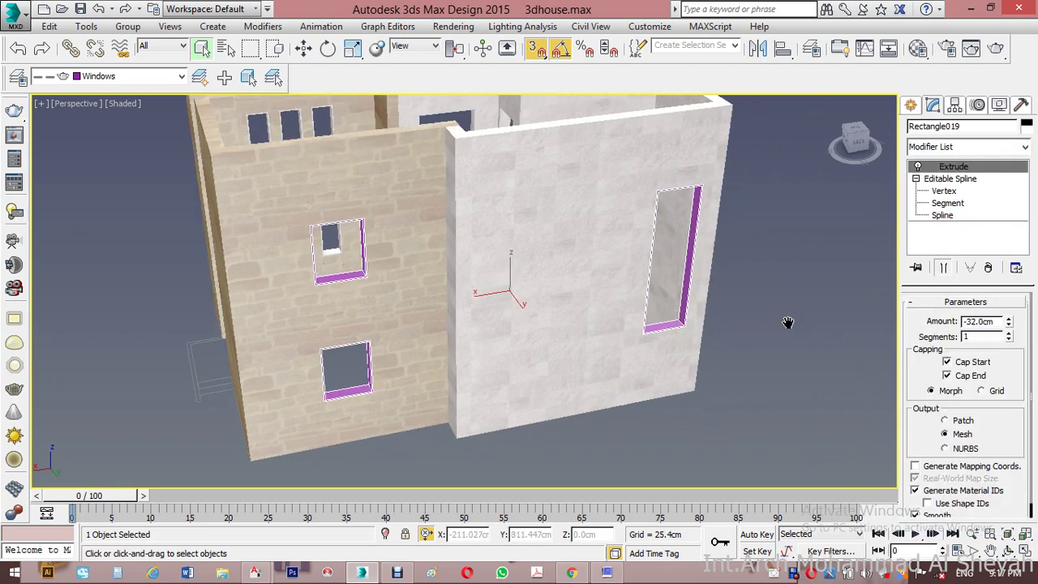
Step: Clone the extruded window frames in place as a copy
{"action": "right_click", "coordinate": [713, 181]}
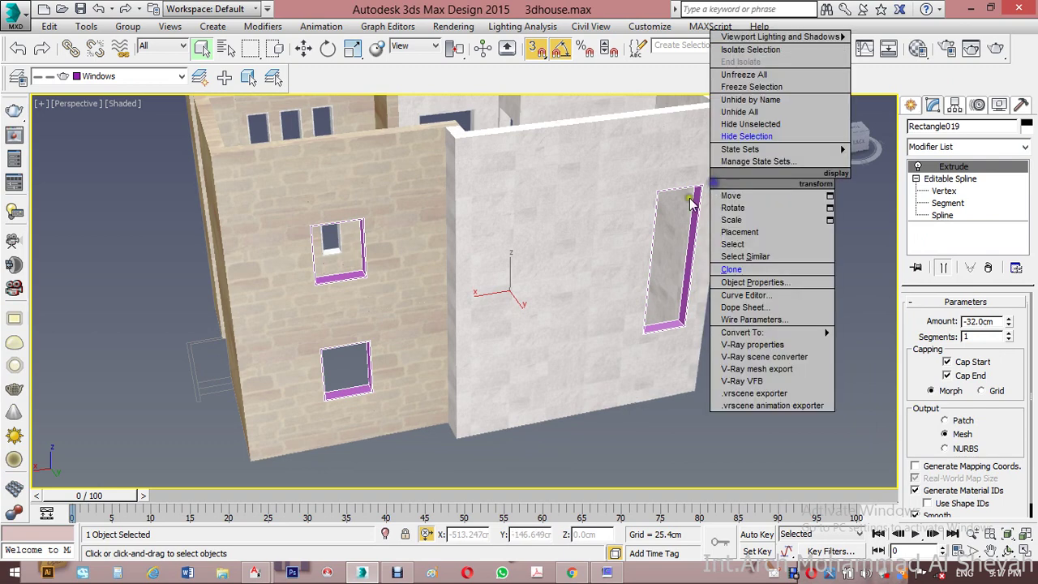
{"action": "left_click", "coordinate": [714, 269]}
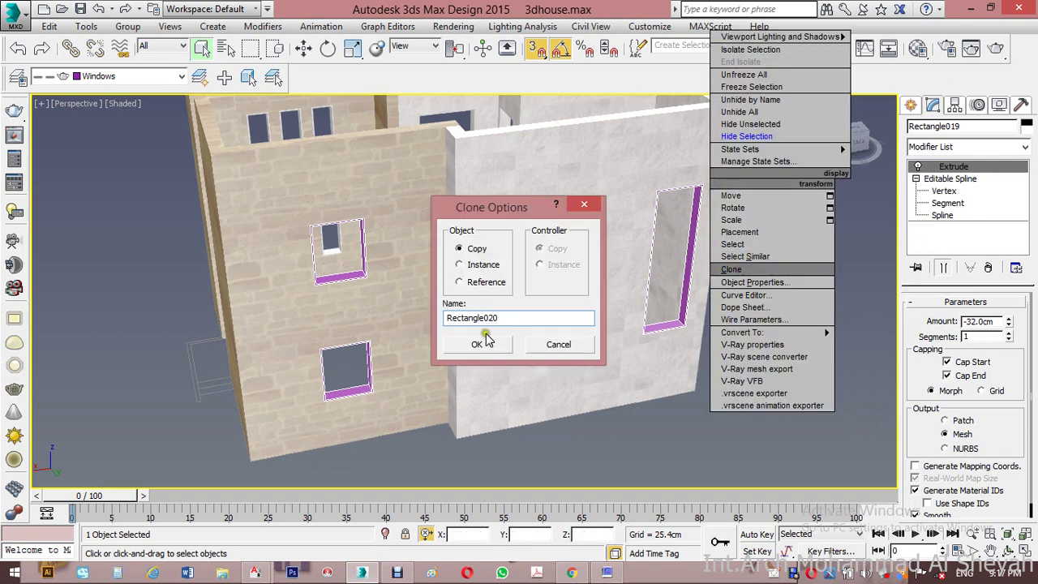
{"action": "left_click", "coordinate": [486, 339]}
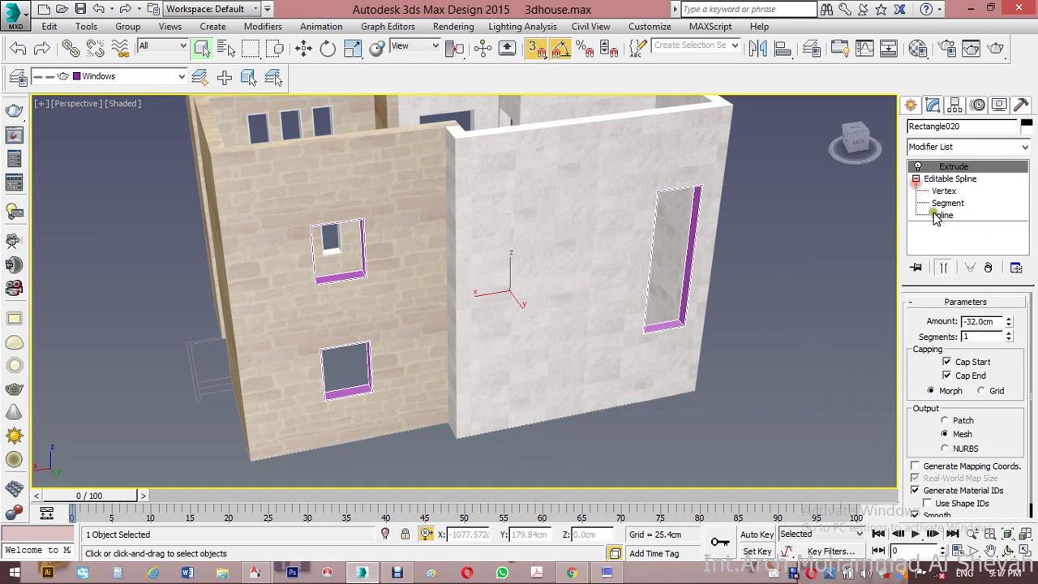
Step: Delete the inner spline at each of the three windows in the copied frame shape
{"action": "left_click", "coordinate": [938, 216]}
{"action": "left_click", "coordinate": [691, 239]}
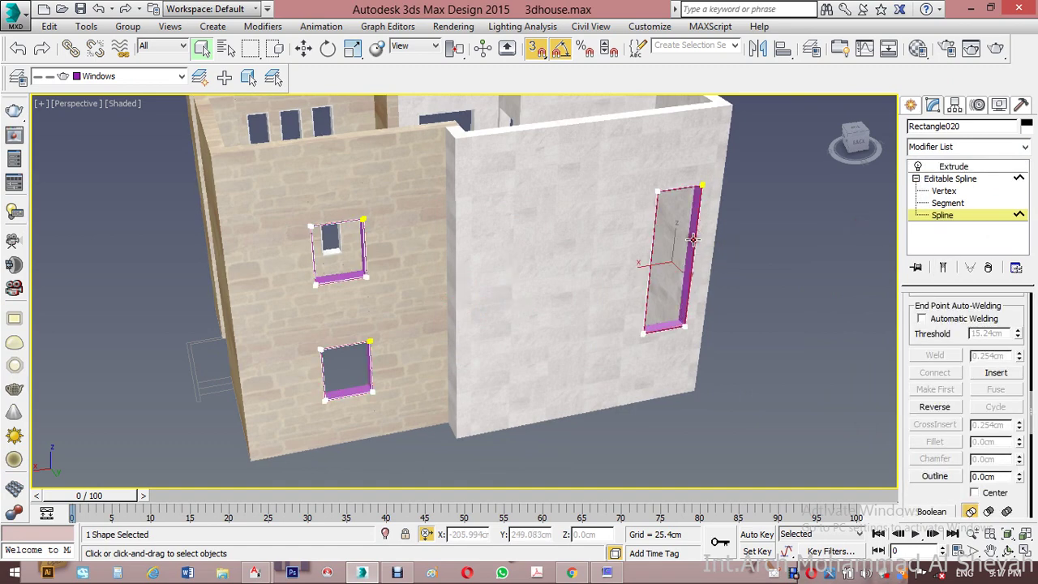
{"action": "key", "text": "Delete"}
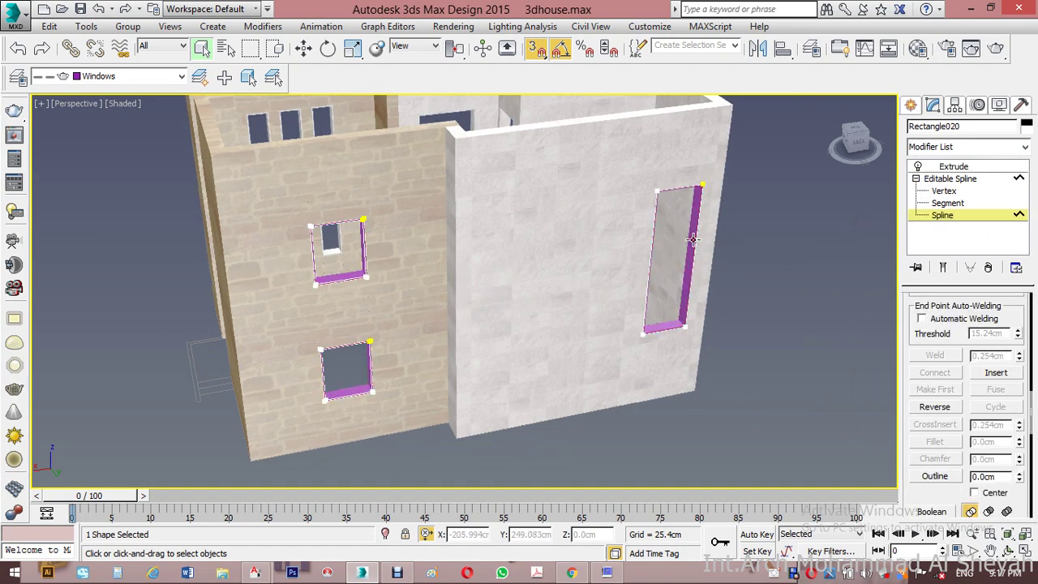
{"action": "left_click", "coordinate": [364, 252]}
{"action": "key", "text": "Delete"}
{"action": "left_click", "coordinate": [367, 361]}
{"action": "key", "text": "Delete"}
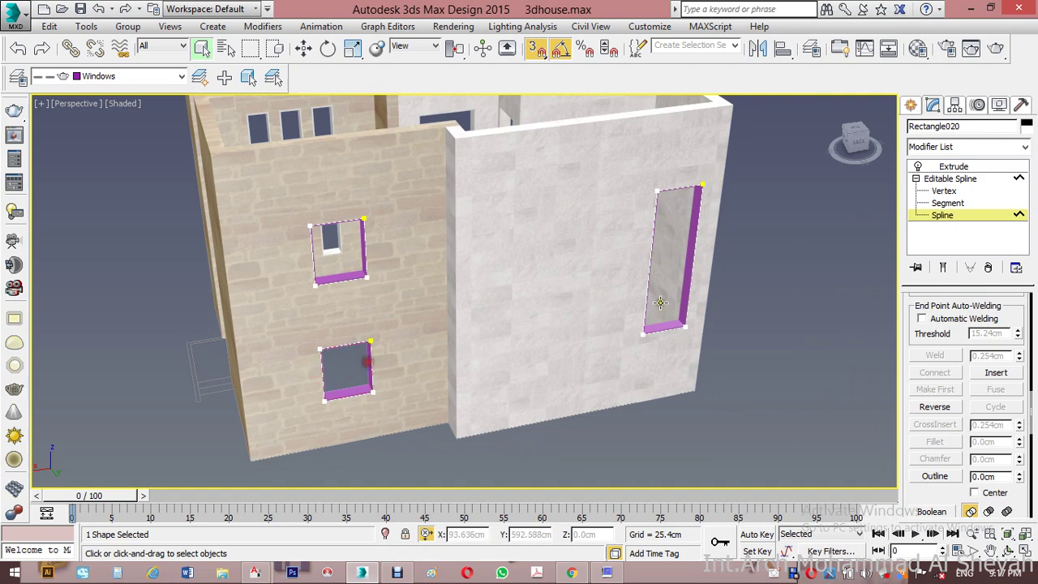
Step: Outline the copy's three remaining splines outward and set its extrusion amount to 3 cm
{"action": "left_click_drag", "start_coordinate": [737, 167], "coordinate": [175, 516]}
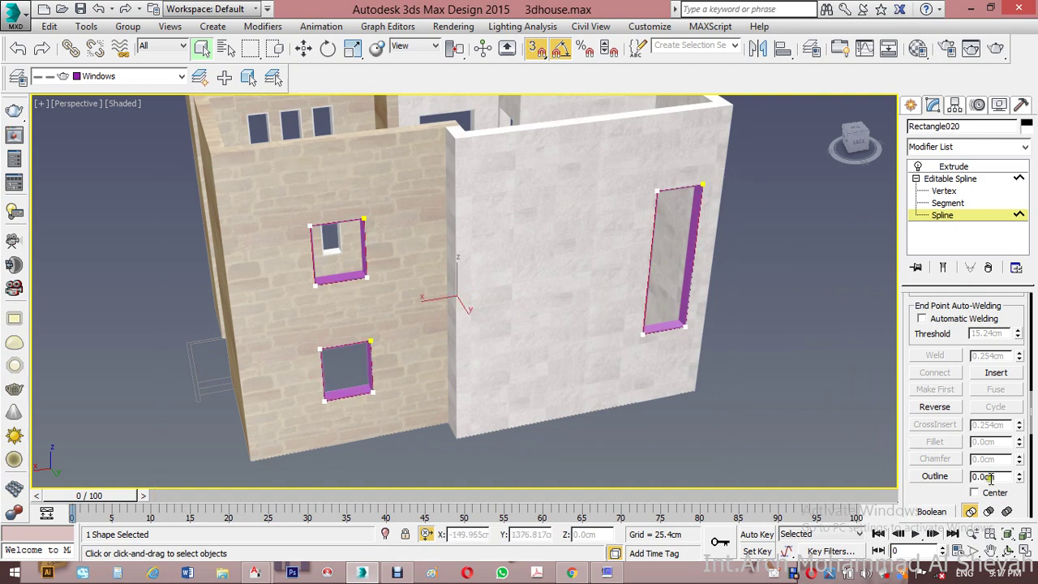
{"action": "double_click", "coordinate": [990, 477]}
{"action": "key", "text": "Return"}
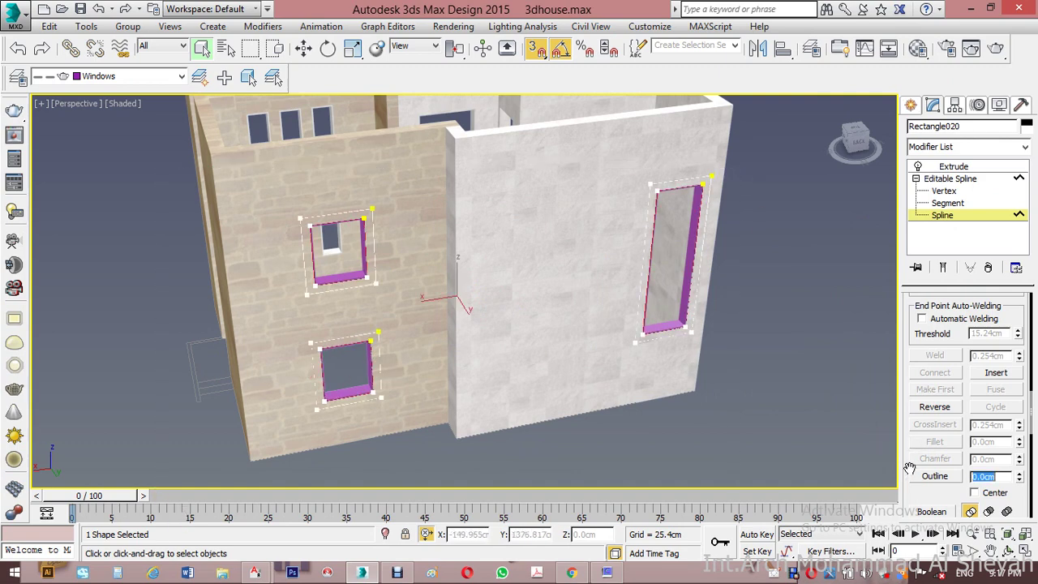
{"action": "left_click", "coordinate": [942, 216]}
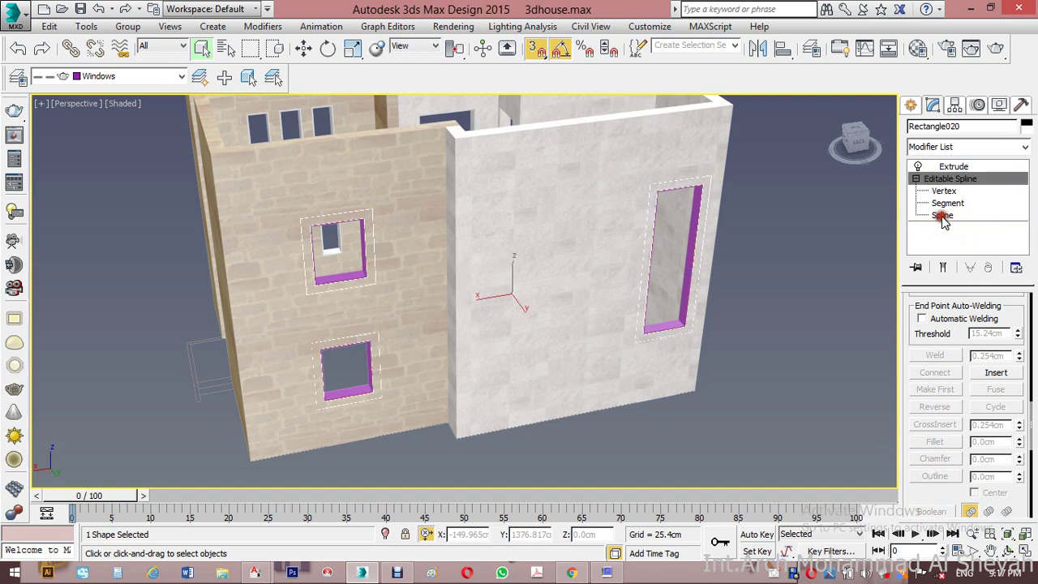
{"action": "left_click", "coordinate": [959, 167]}
{"action": "left_click_drag", "start_coordinate": [1000, 322], "coordinate": [935, 328]}
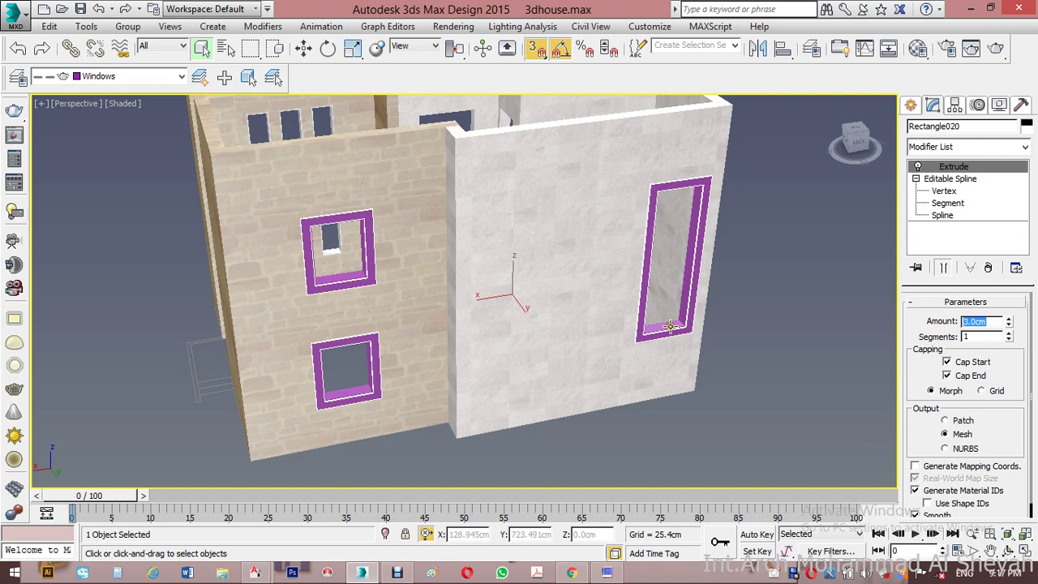
Step: Assign the Stone 03 material to the inner frames and their outer trim together
{"action": "middle_click_drag", "start_coordinate": [668, 328], "coordinate": [638, 316]}
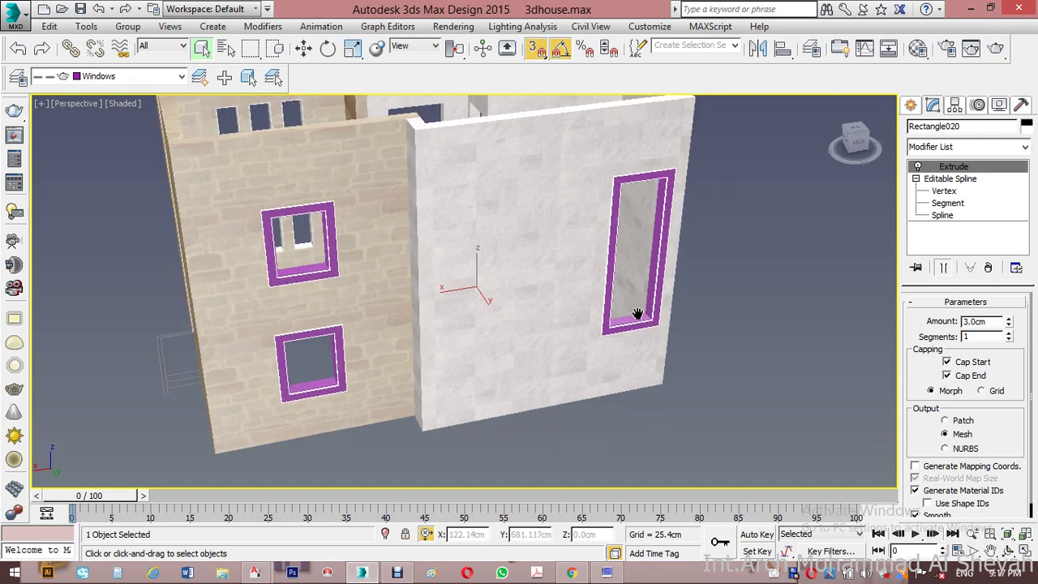
{"action": "left_click", "coordinate": [632, 316], "text": "ctrl"}
{"action": "key", "text": "m"}
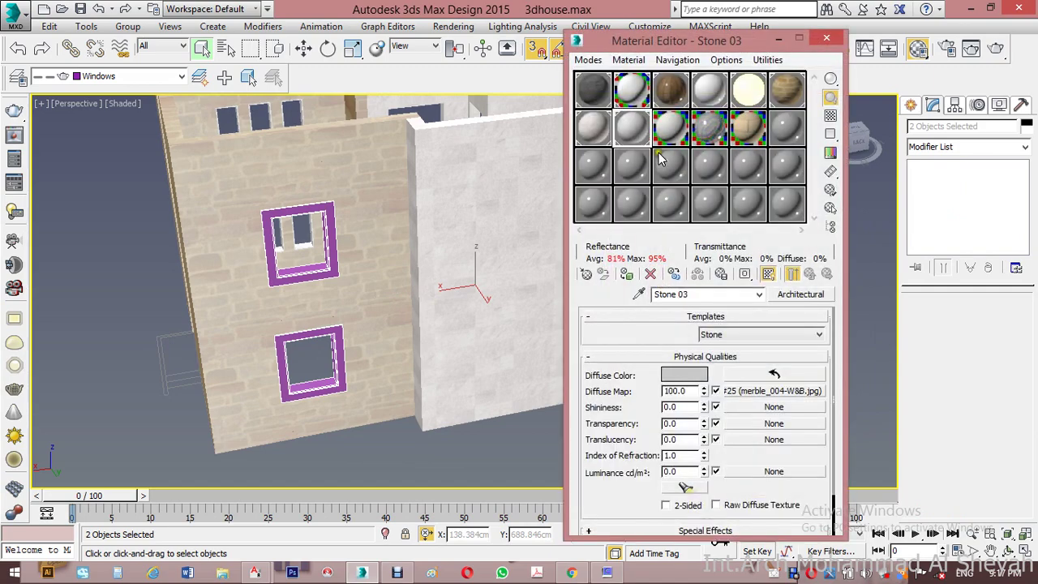
{"action": "left_click", "coordinate": [627, 273]}
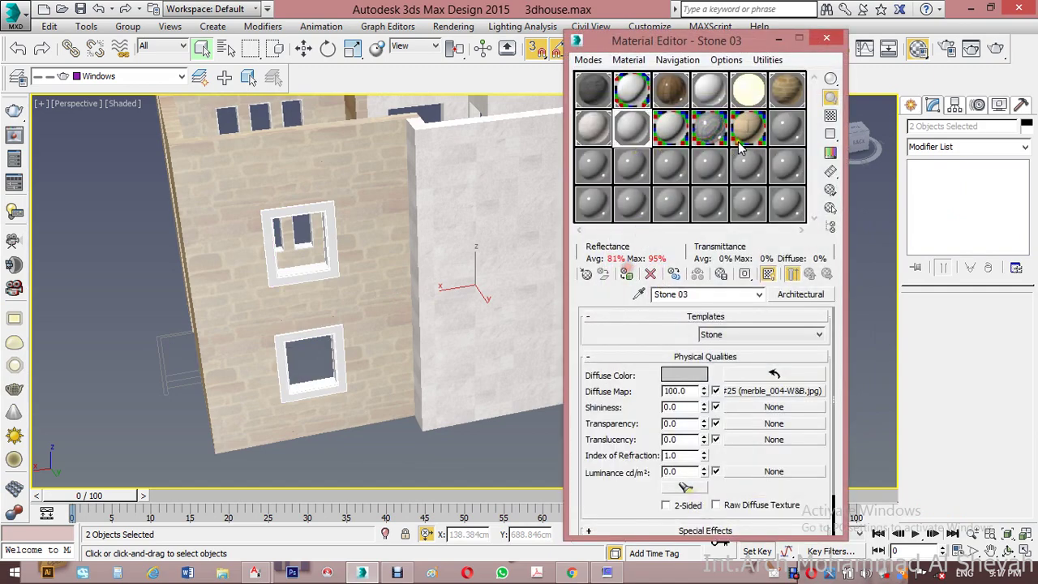
{"action": "left_click", "coordinate": [826, 38]}
Step: Add a UVW Map to both frame objects with box mapping and real-world map size off
{"action": "left_click", "coordinate": [959, 152]}
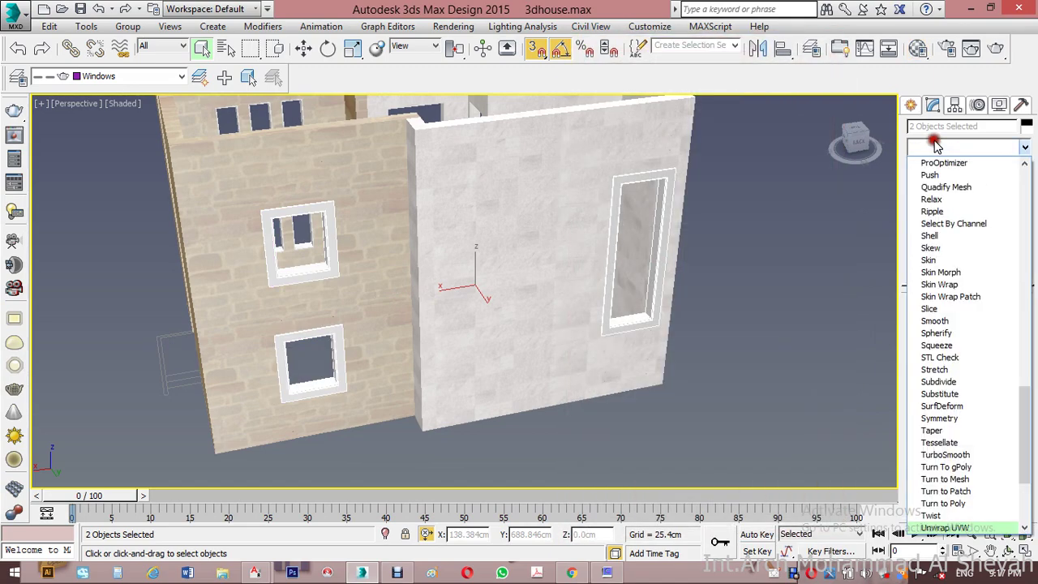
{"action": "key", "text": "u"}
{"action": "left_click", "coordinate": [953, 395]}
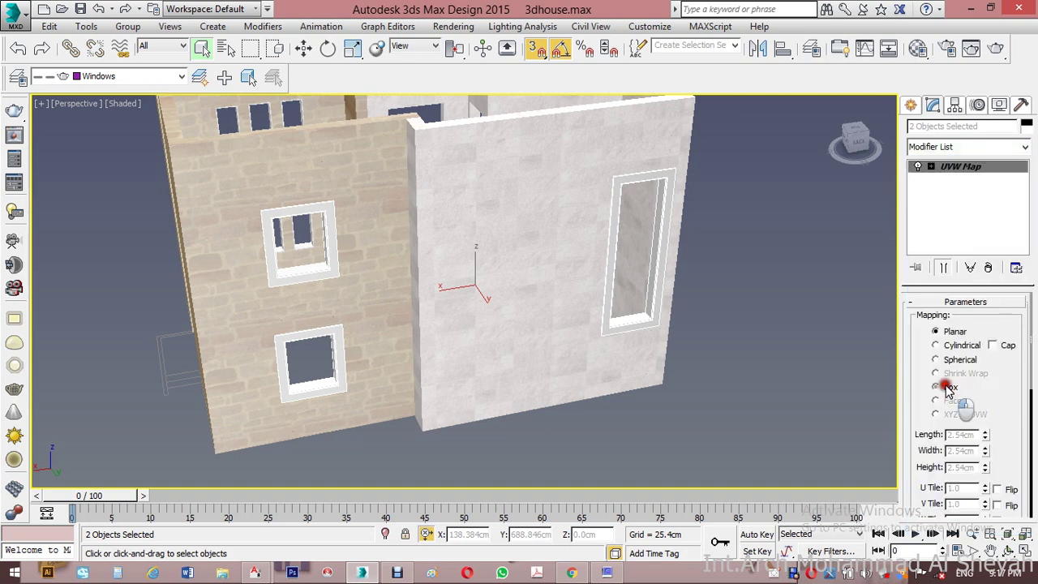
{"action": "left_click", "coordinate": [944, 386]}
{"action": "left_click_drag", "start_coordinate": [965, 465], "coordinate": [966, 399]}
{"action": "left_click", "coordinate": [944, 471]}
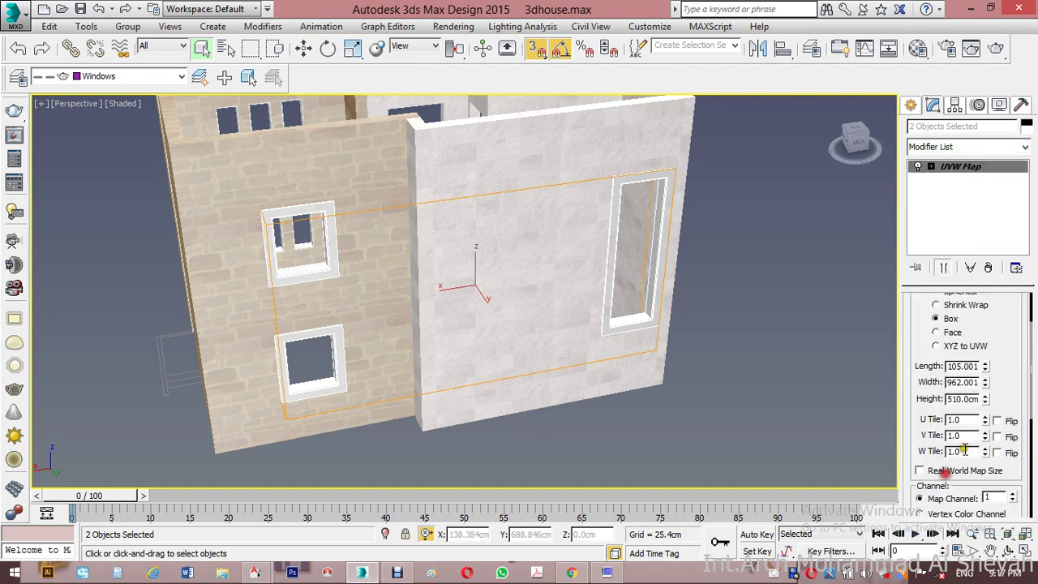
Step: Set the UVW mapping's length, width and height to 200 cm
{"action": "double_click", "coordinate": [963, 367]}
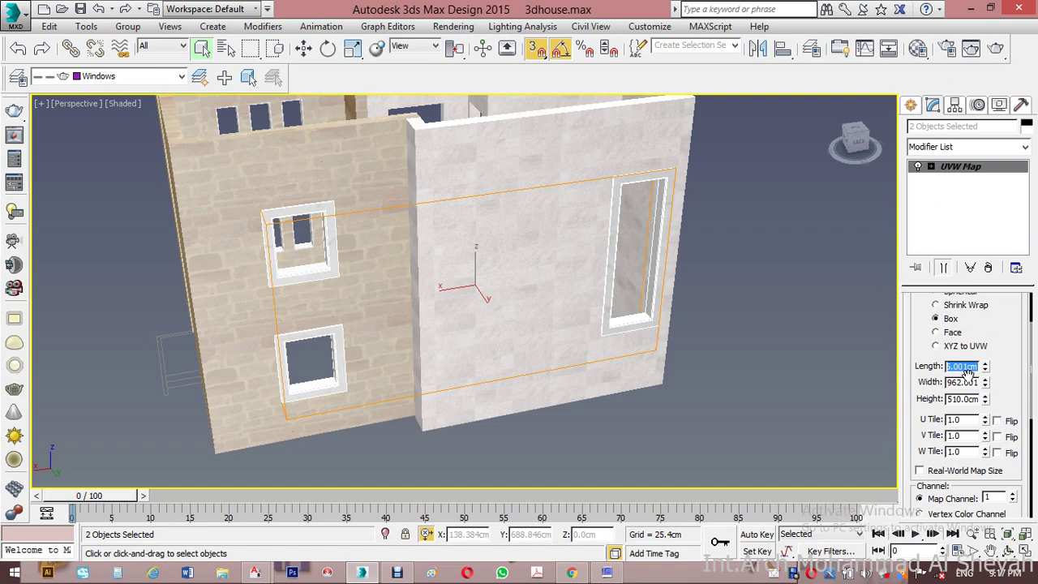
{"action": "key", "text": "Tab"}
{"action": "type", "text": "200"}
{"action": "key", "text": "Tab"}
{"action": "type", "text": "200"}
{"action": "key", "text": "Tab"}
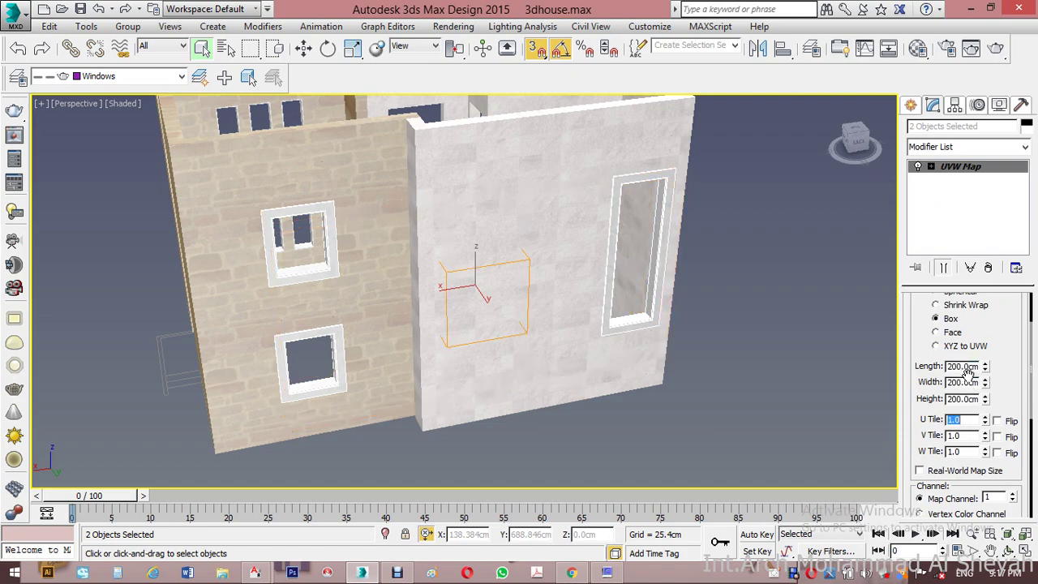
{"action": "left_click", "coordinate": [765, 352]}
Step: Draw a snapped 150 by 60 cm rectangle over the upper narrow window opening in the white wall on the house's other side
{"action": "middle_click_drag", "start_coordinate": [731, 339], "coordinate": [611, 270], "text": "alt"}
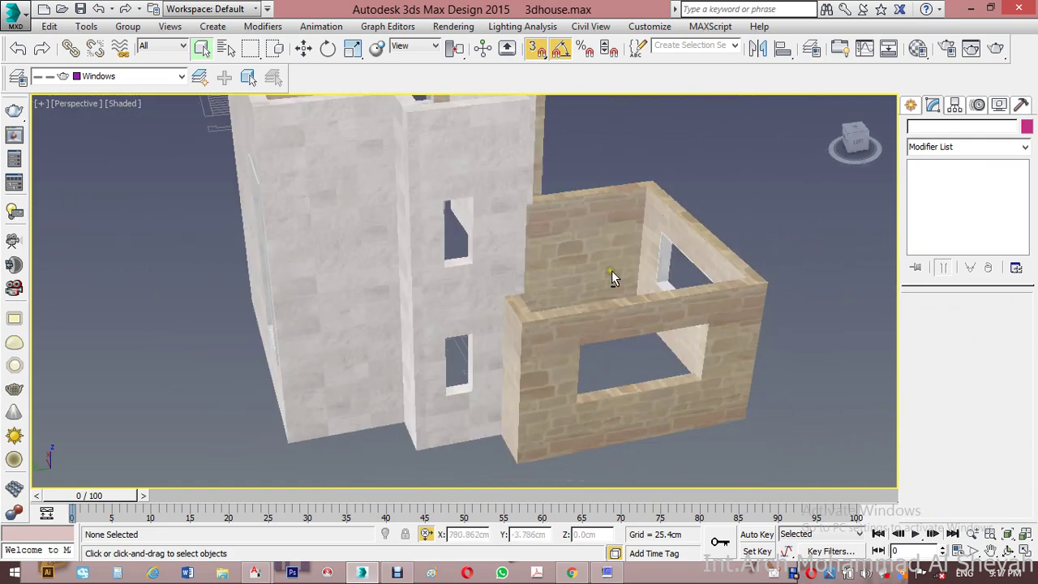
{"action": "left_click", "coordinate": [911, 105]}
{"action": "left_click", "coordinate": [991, 209]}
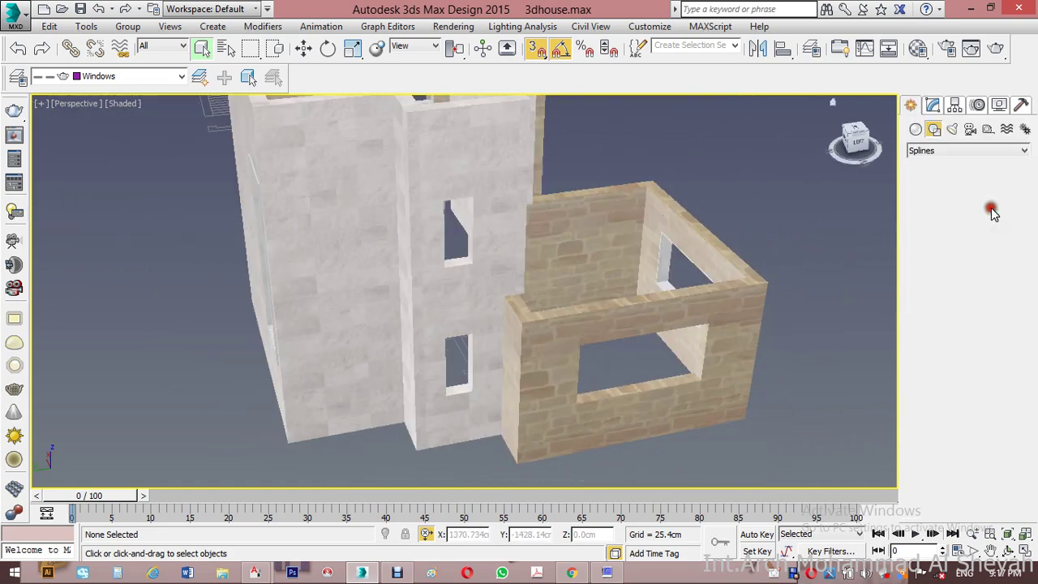
{"action": "left_click", "coordinate": [936, 198]}
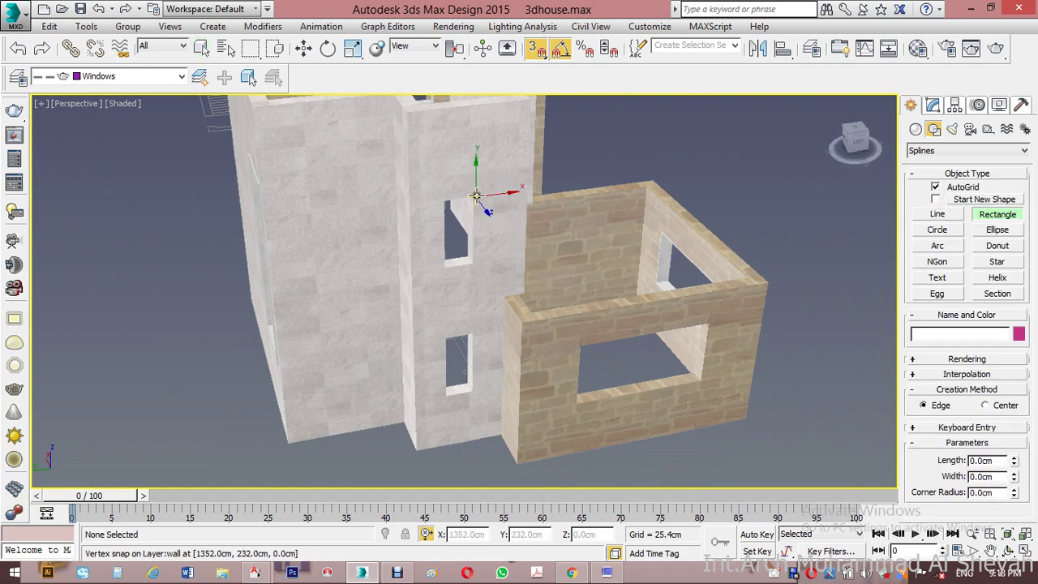
{"action": "left_click_drag", "start_coordinate": [476, 197], "coordinate": [661, 178]}
{"action": "key", "text": "ctrl+z"}
{"action": "middle_click_drag", "start_coordinate": [491, 278], "coordinate": [412, 305], "text": "alt"}
{"action": "scroll", "coordinate": [462, 275], "scroll_direction": "up", "scroll_amount": 3}
{"action": "left_click_drag", "start_coordinate": [480, 185], "coordinate": [435, 276]}
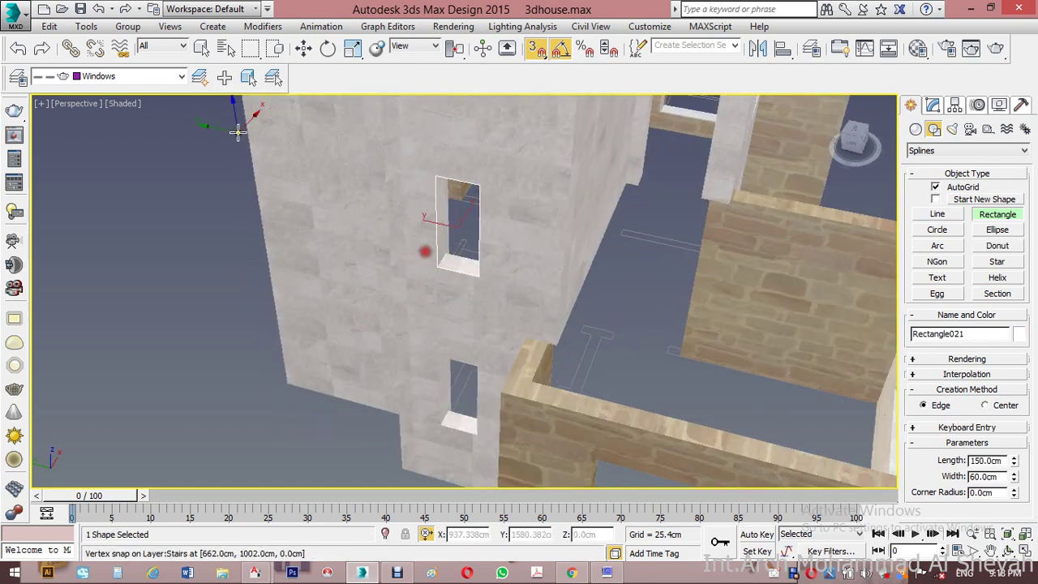
Step: Hide the AUTOCAD layer
{"action": "left_click", "coordinate": [154, 79]}
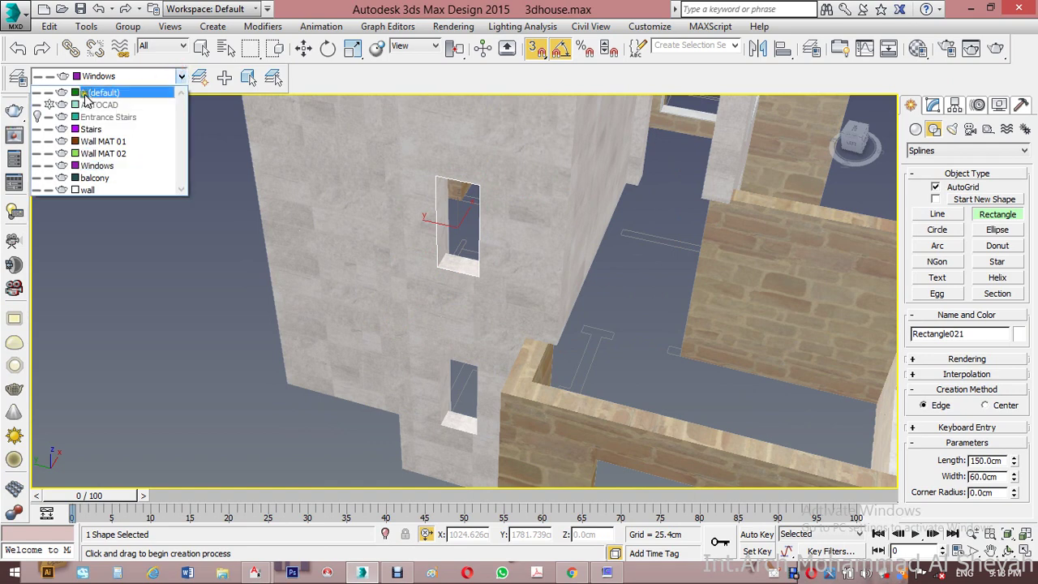
{"action": "left_click", "coordinate": [43, 104]}
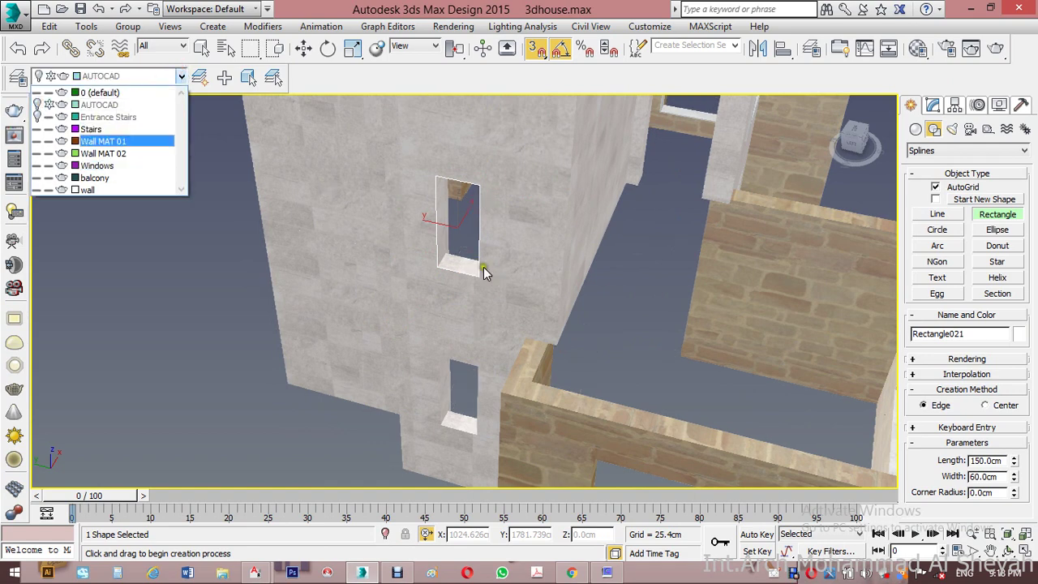
{"action": "left_click", "coordinate": [630, 354]}
Step: Draw snapped rectangles over the white wall's lower narrow window, the brick wall's 150 by 300 cm opening and the 240 by 105 cm doorway
{"action": "middle_click_drag", "start_coordinate": [628, 347], "coordinate": [589, 241]}
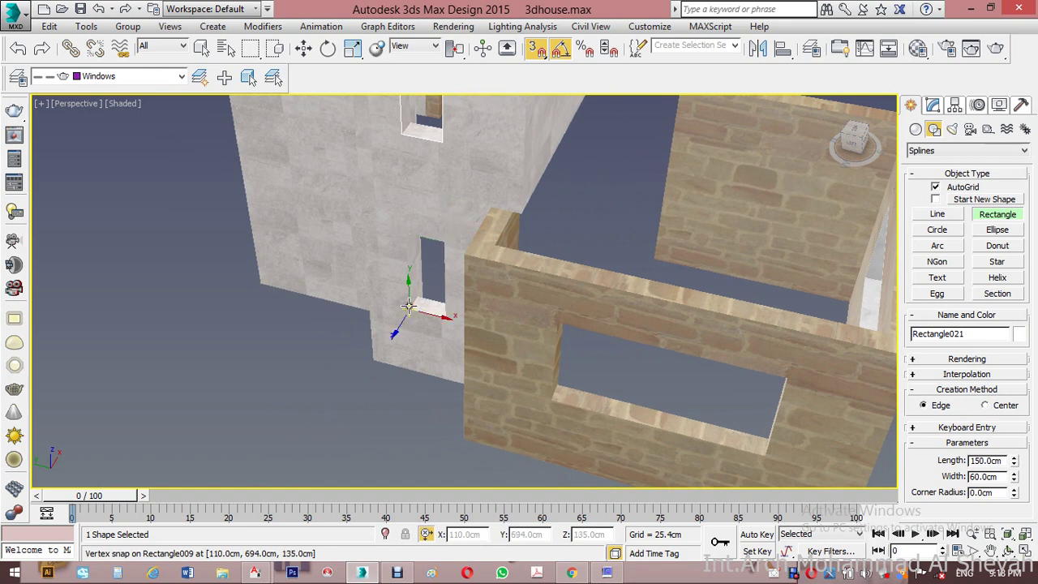
{"action": "mouse_move", "coordinate": [409, 307]}
{"action": "left_mouse_down"}
{"action": "mouse_move", "coordinate": [429, 316]}
{"action": "mouse_move", "coordinate": [461, 260]}
{"action": "mouse_move", "coordinate": [444, 243]}
{"action": "left_mouse_up"}
{"action": "middle_click_drag", "start_coordinate": [767, 391], "coordinate": [657, 342]}
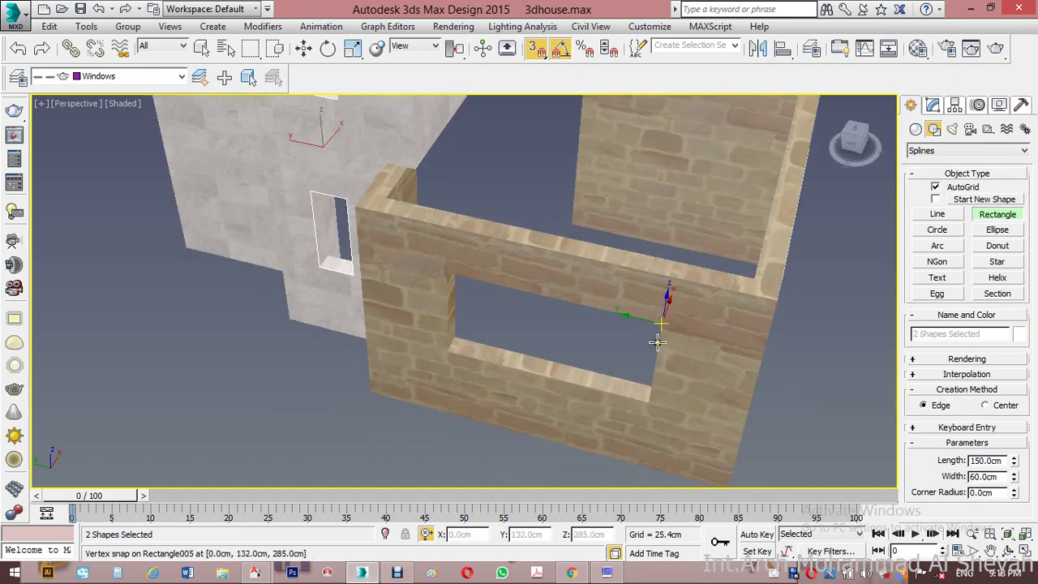
{"action": "left_click_drag", "start_coordinate": [661, 325], "coordinate": [448, 360]}
{"action": "middle_click_drag", "start_coordinate": [449, 360], "coordinate": [542, 243], "text": "alt"}
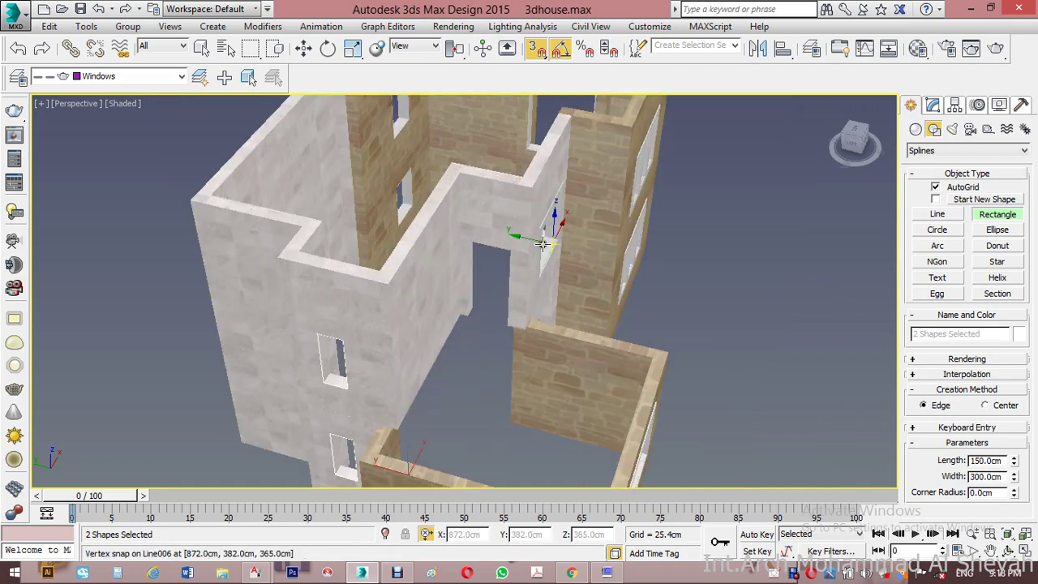
{"action": "scroll", "coordinate": [542, 244], "scroll_direction": "up", "scroll_amount": 5}
{"action": "left_click_drag", "start_coordinate": [463, 263], "coordinate": [377, 417]}
Step: Outline all four opening splines of the new rectangle shape together
{"action": "scroll", "coordinate": [523, 275], "scroll_direction": "down", "scroll_amount": 4}
{"action": "middle_click_drag", "start_coordinate": [523, 276], "coordinate": [570, 227], "text": "alt"}
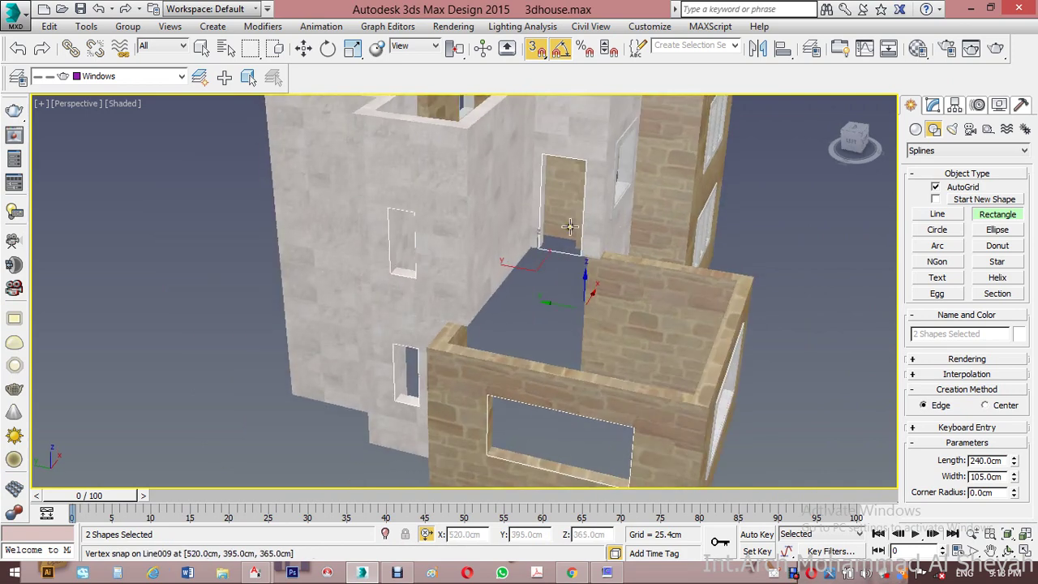
{"action": "left_click", "coordinate": [935, 106]}
{"action": "left_click", "coordinate": [916, 166]}
{"action": "left_click", "coordinate": [943, 202]}
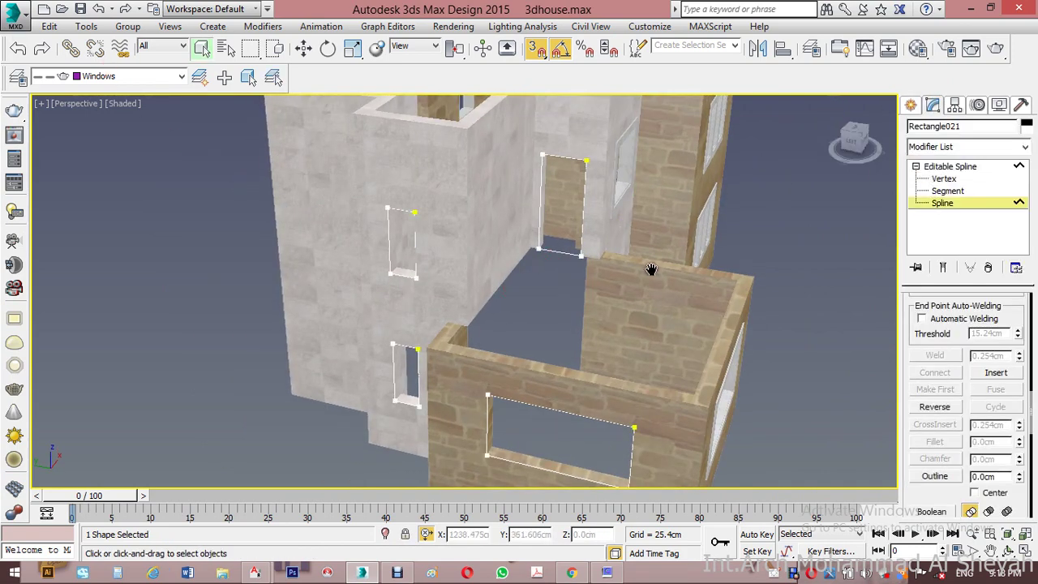
{"action": "middle_click_drag", "start_coordinate": [651, 267], "coordinate": [621, 247], "text": "alt"}
{"action": "scroll", "coordinate": [621, 242], "scroll_direction": "down", "scroll_amount": 3}
{"action": "left_click_drag", "start_coordinate": [625, 242], "coordinate": [348, 440]}
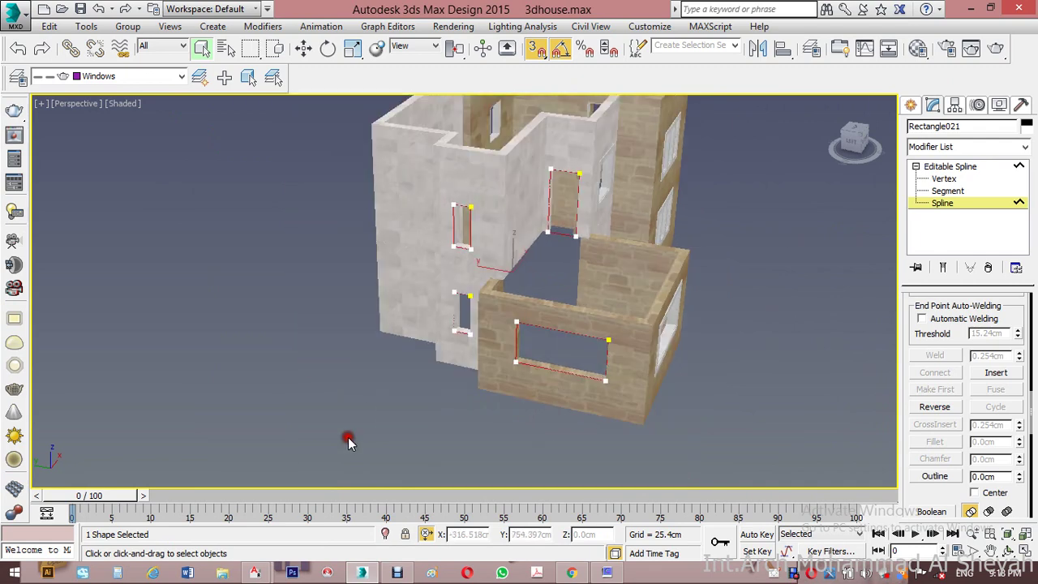
{"action": "left_click", "coordinate": [996, 477]}
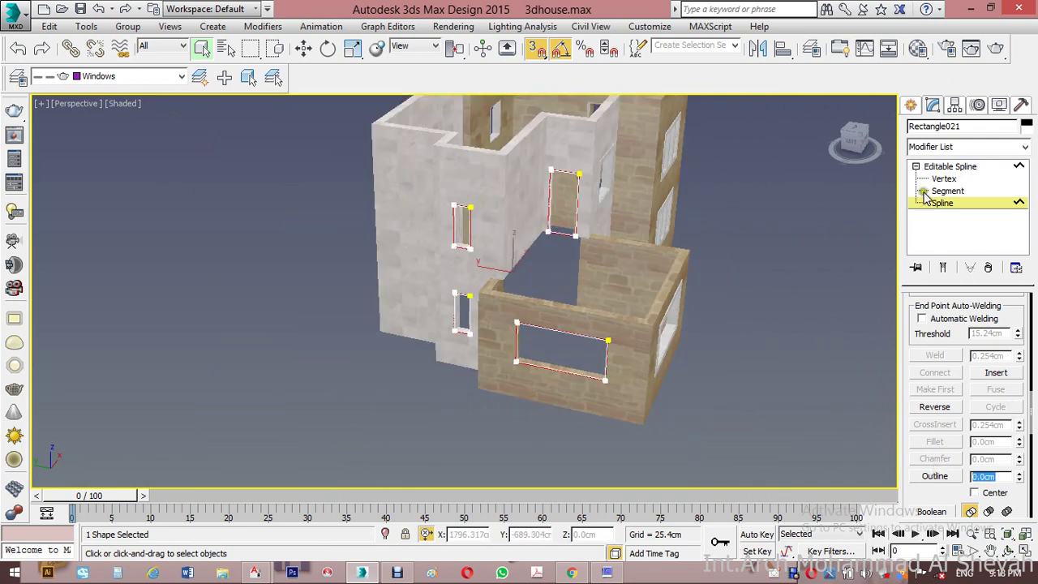
{"action": "left_click", "coordinate": [950, 166]}
Step: Extrude the outlined shape of the four openings by -32 cm
{"action": "left_click", "coordinate": [951, 146]}
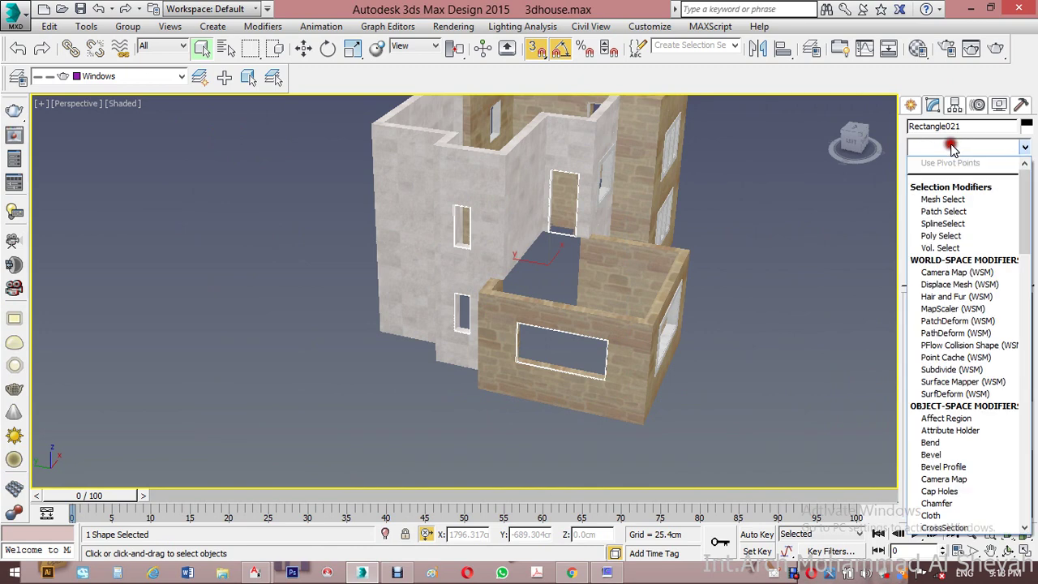
{"action": "key", "text": "e"}
{"action": "left_click", "coordinate": [937, 224]}
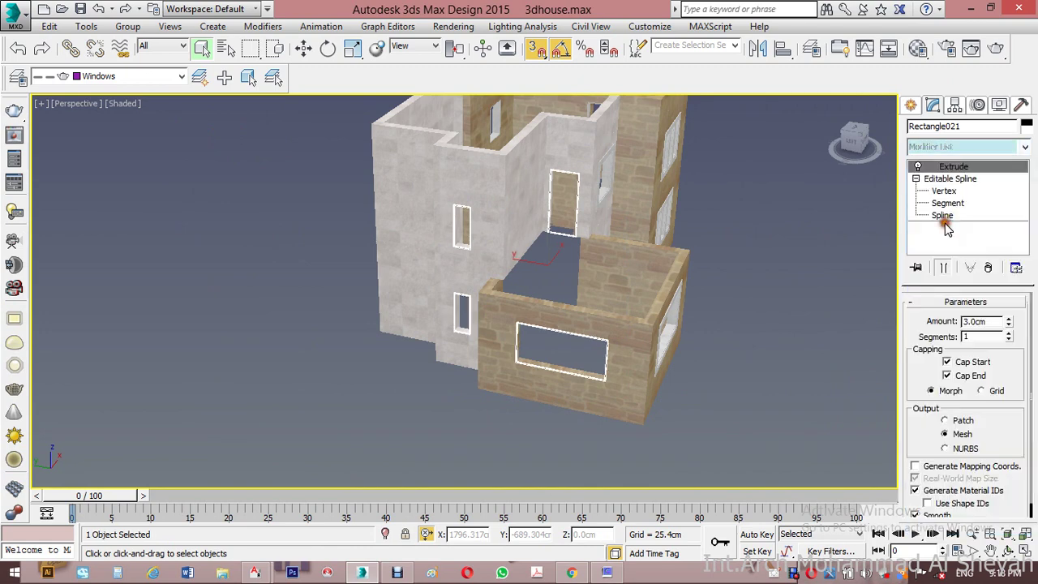
{"action": "double_click", "coordinate": [985, 321]}
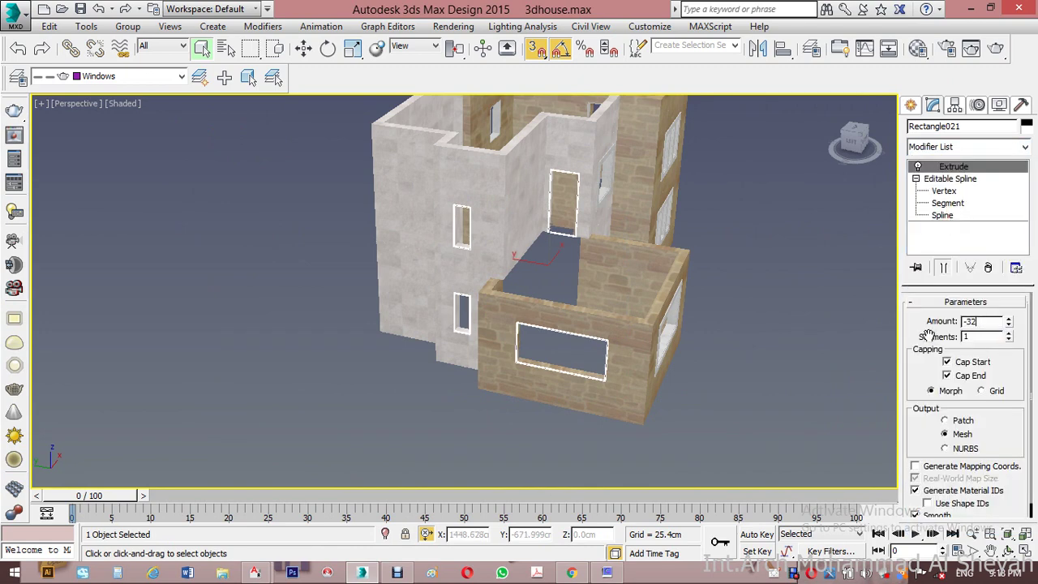
{"action": "key", "text": "Return"}
{"action": "mouse_move", "coordinate": [575, 283]}
{"action": "middle_mouse_down"}
{"action": "mouse_move", "coordinate": [566, 318]}
{"action": "mouse_move", "coordinate": [559, 274]}
{"action": "middle_mouse_up"}
{"action": "scroll", "coordinate": [565, 317], "scroll_direction": "up", "scroll_amount": 3}
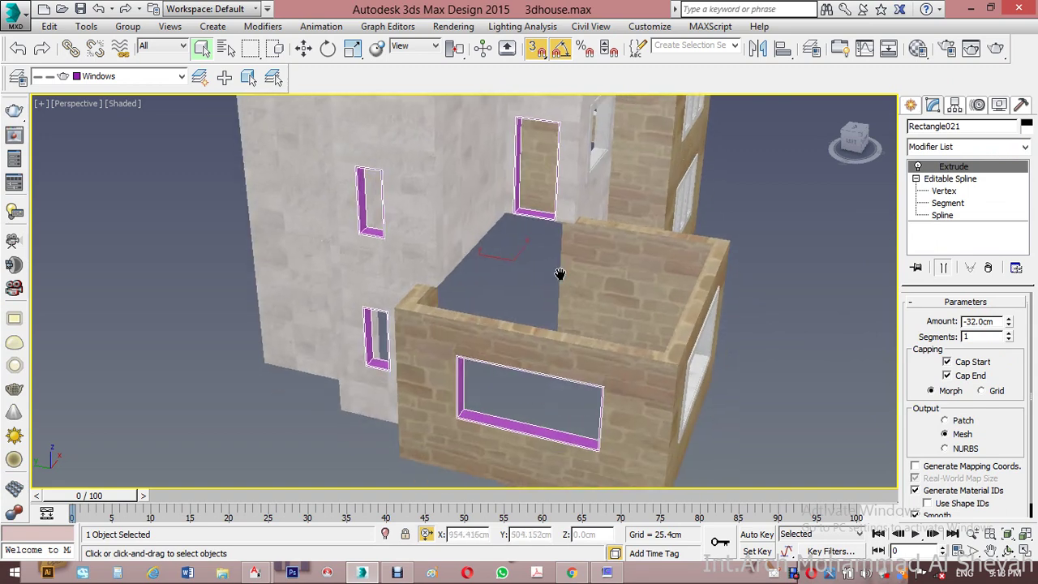
Step: Clone the extruded frames of the four openings in place
{"action": "right_click", "coordinate": [653, 149]}
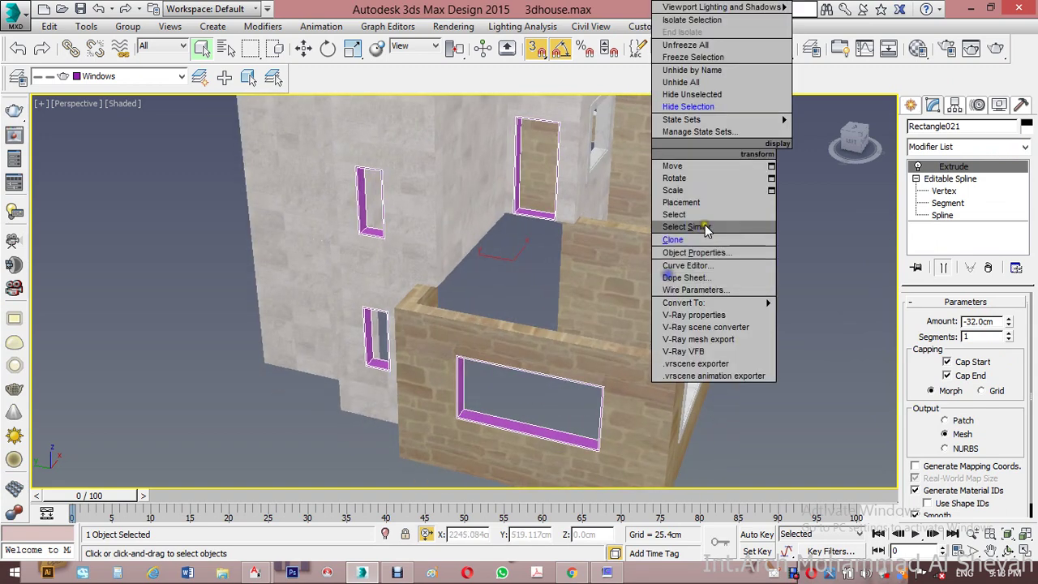
{"action": "left_click", "coordinate": [674, 239]}
{"action": "left_click", "coordinate": [478, 340]}
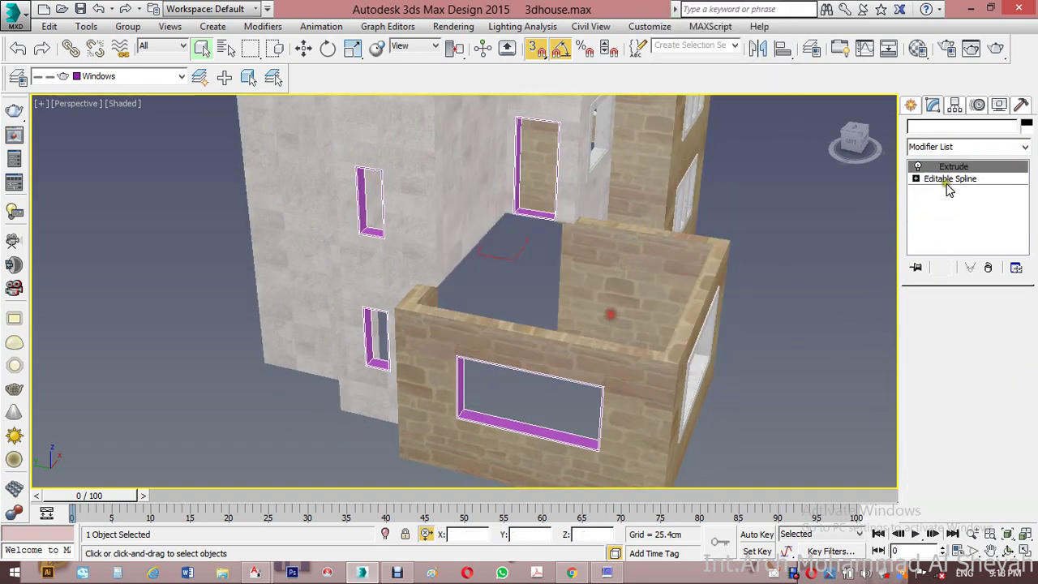
Step: Delete one of the two outline splines at the doorway, the brick wall window and both narrow windows of the cloned shape
{"action": "left_click", "coordinate": [915, 179]}
{"action": "left_click", "coordinate": [925, 216]}
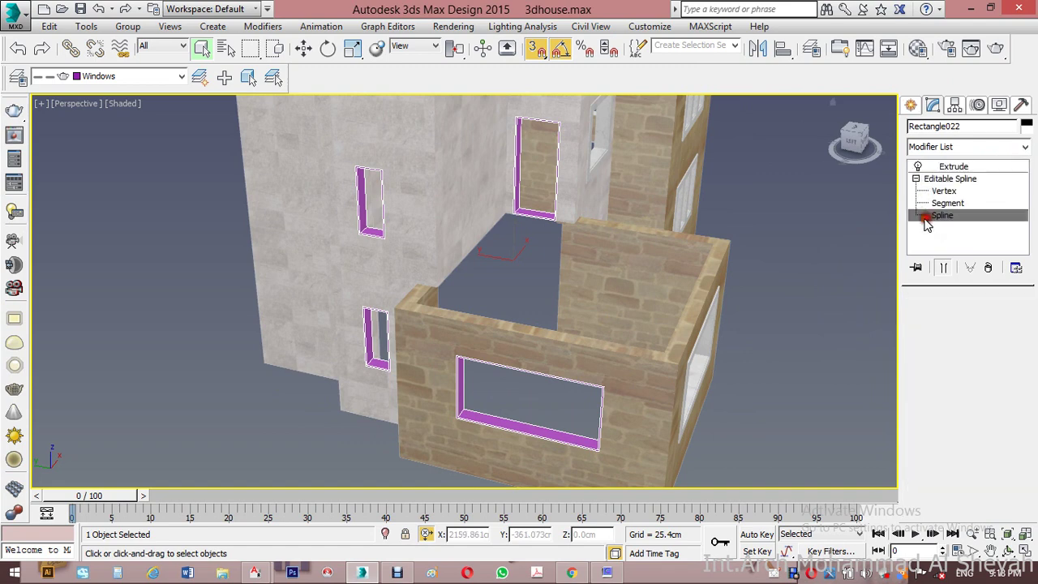
{"action": "left_click", "coordinate": [531, 217]}
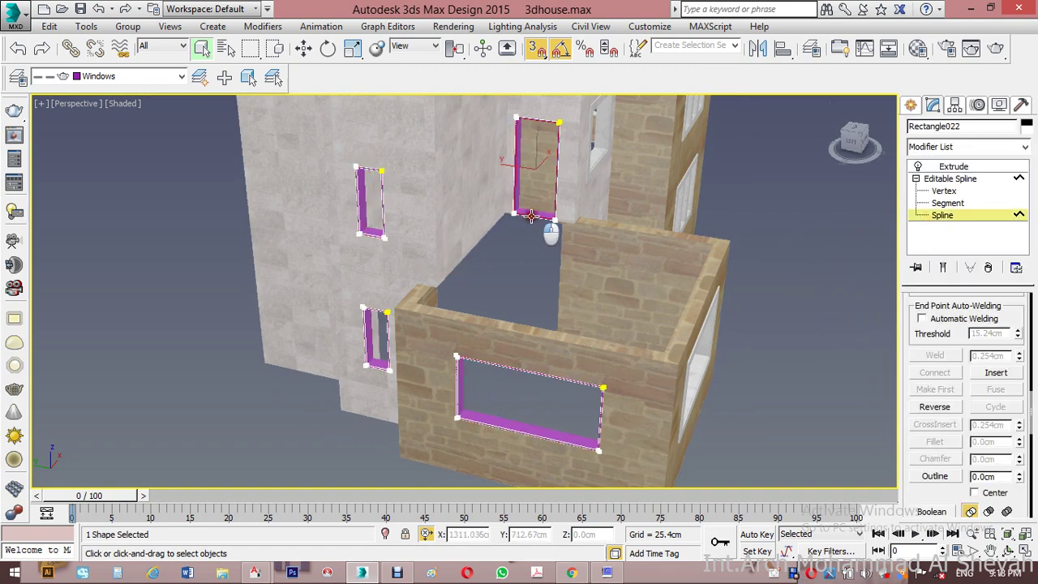
{"action": "left_click", "coordinate": [569, 369]}
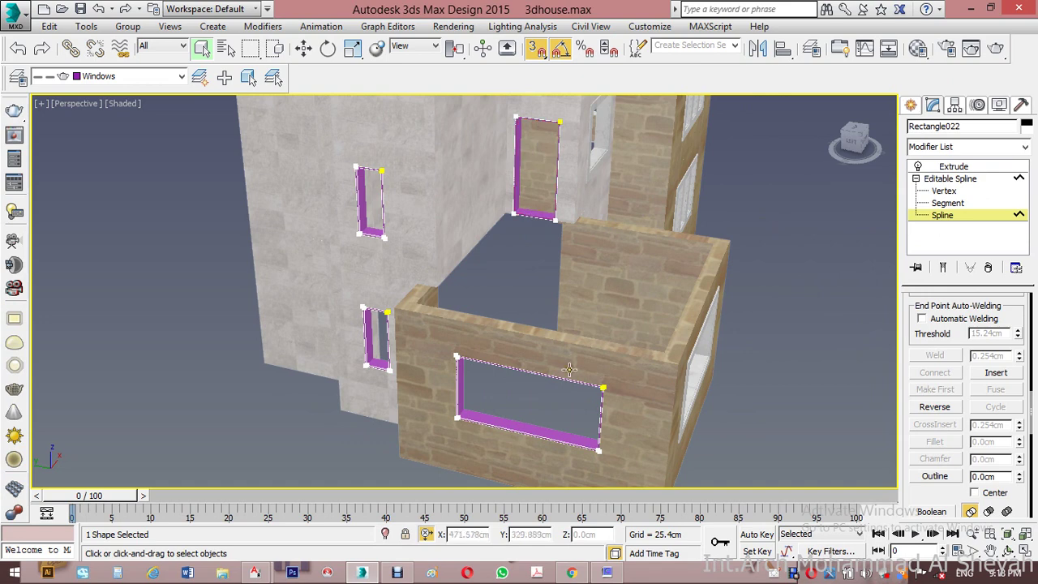
{"action": "left_click", "coordinate": [381, 337]}
{"action": "scroll", "coordinate": [386, 334], "scroll_direction": "up", "scroll_amount": 3}
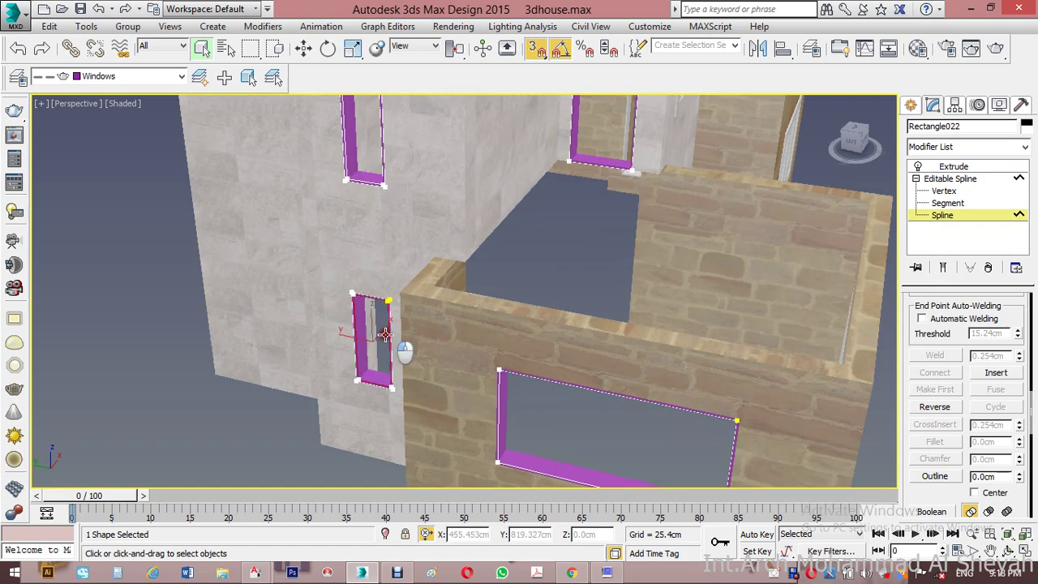
{"action": "middle_click_drag", "start_coordinate": [395, 257], "coordinate": [395, 281]}
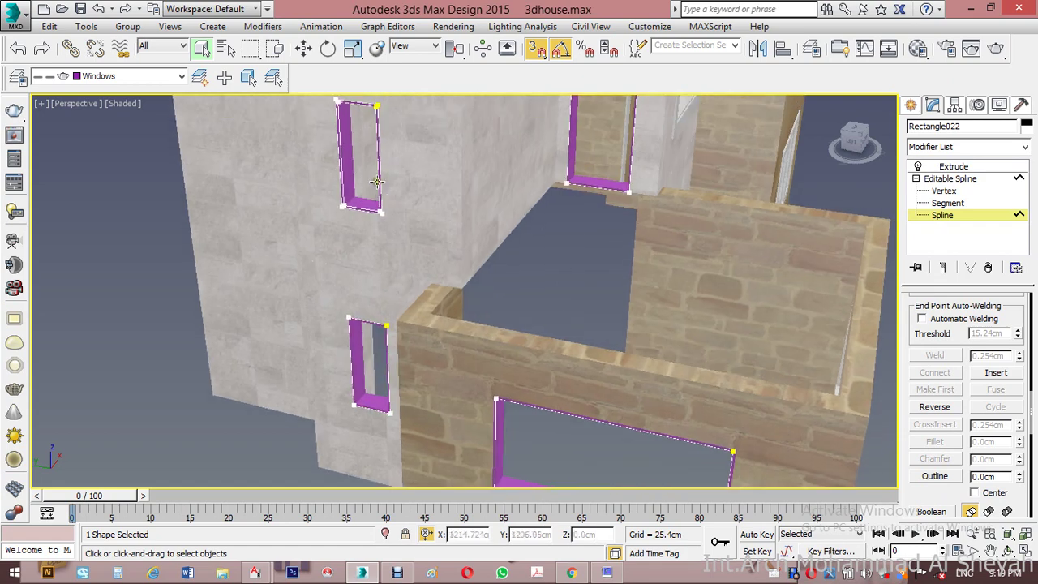
{"action": "left_click", "coordinate": [379, 190]}
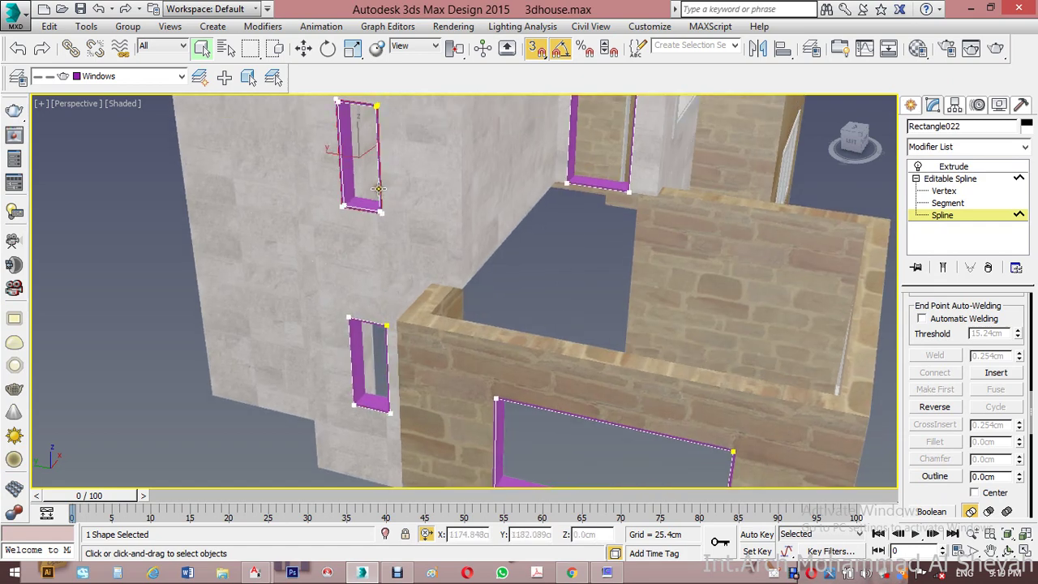
{"action": "scroll", "coordinate": [377, 187], "scroll_direction": "up", "scroll_amount": 2}
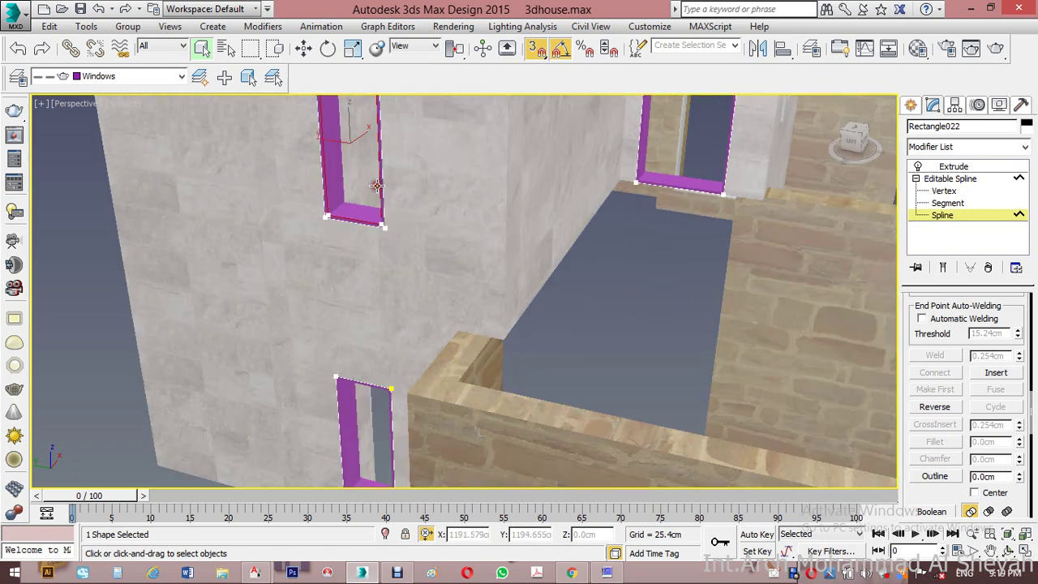
{"action": "scroll", "coordinate": [377, 186], "scroll_direction": "down", "scroll_amount": 4}
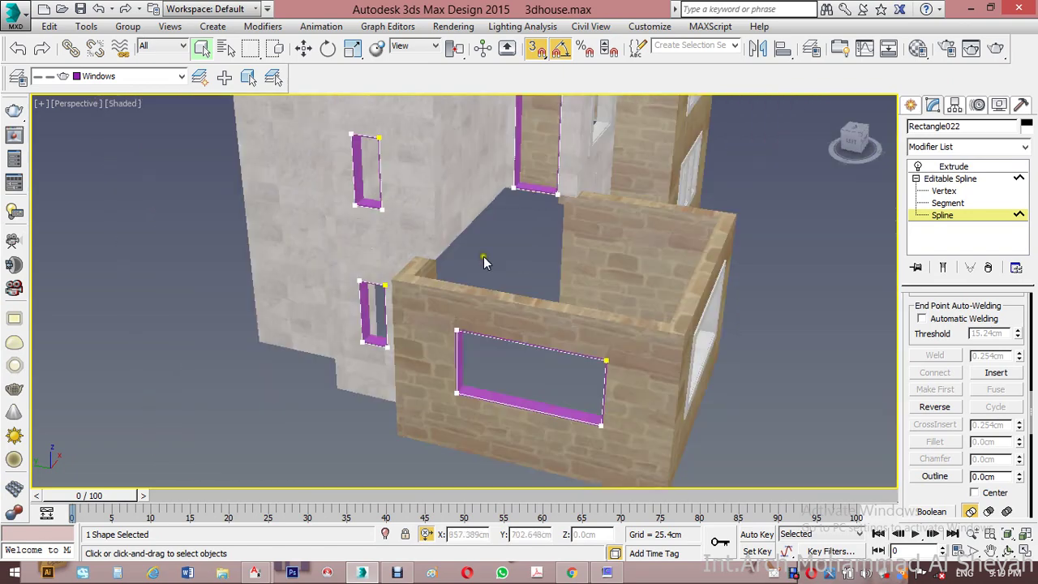
{"action": "scroll", "coordinate": [484, 260], "scroll_direction": "up", "scroll_amount": 2}
Step: Delete the bottom segment of the doorway spline in the cloned shape
{"action": "left_click", "coordinate": [947, 203]}
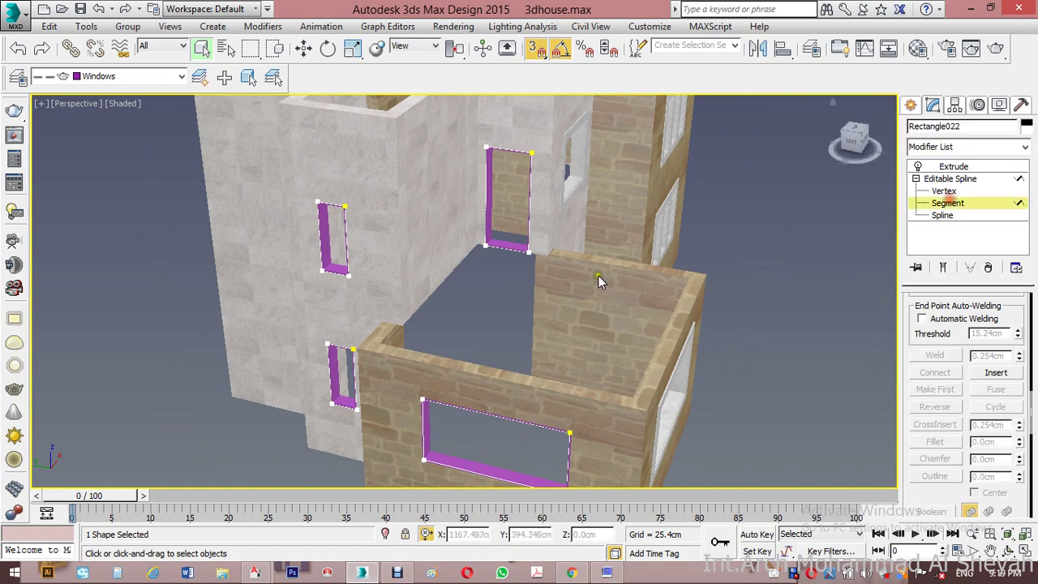
{"action": "left_click", "coordinate": [513, 274]}
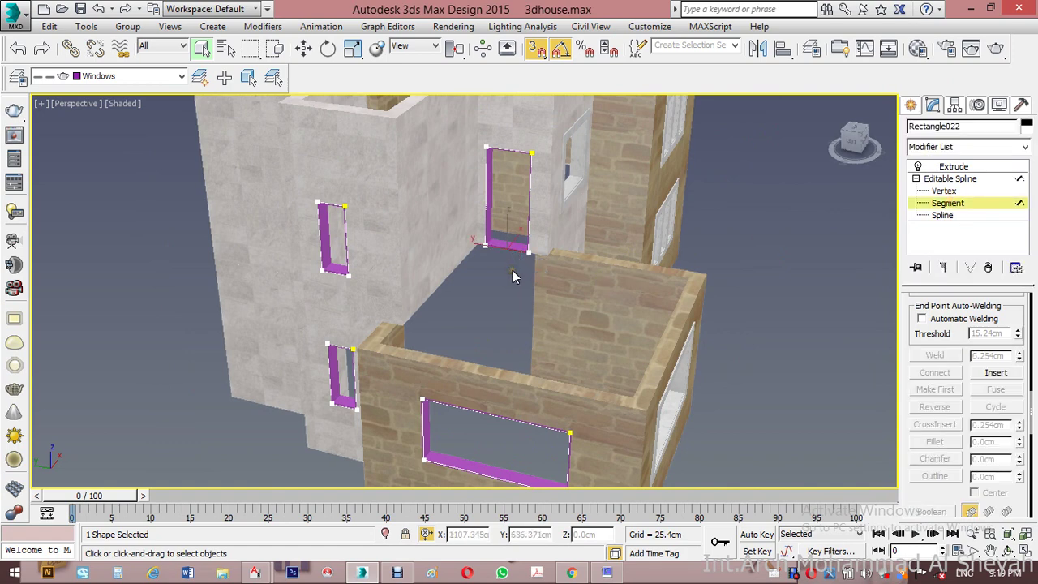
{"action": "key", "text": "Delete"}
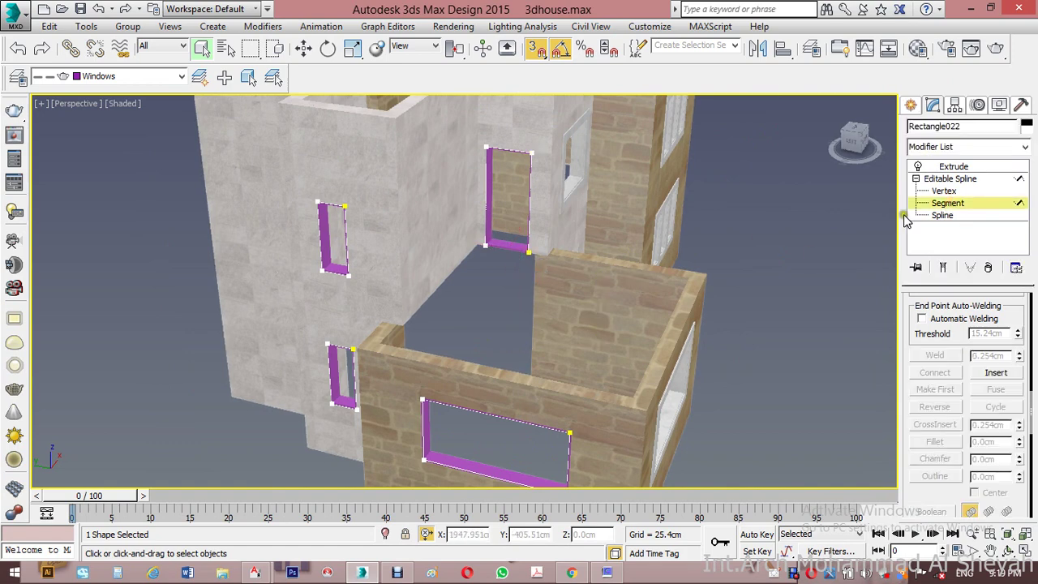
Step: Outline all four opening splines of the cloned shape by -20 cm
{"action": "left_click", "coordinate": [942, 216]}
{"action": "middle_click_drag", "start_coordinate": [649, 308], "coordinate": [547, 222], "text": "alt"}
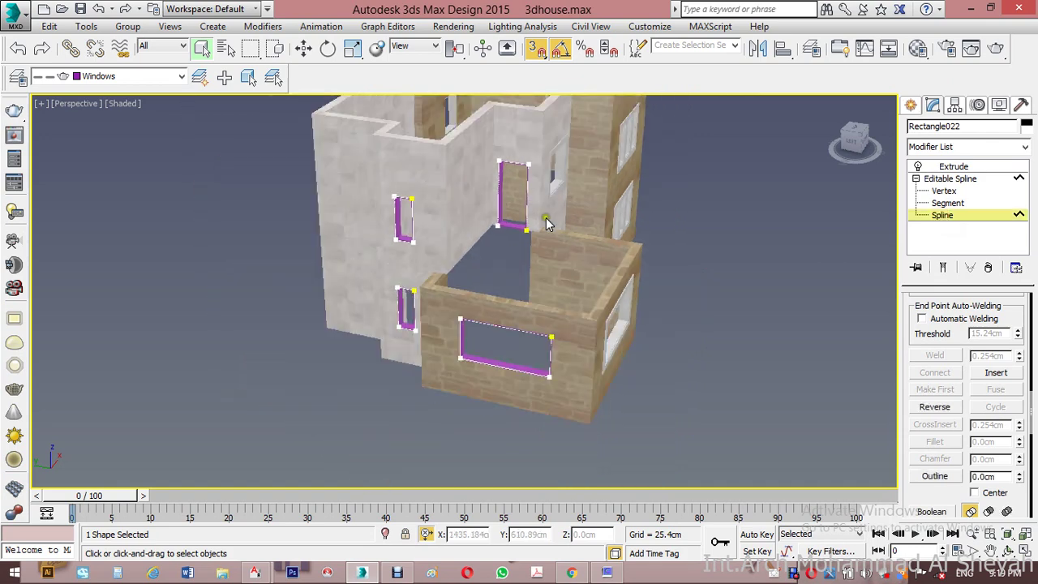
{"action": "left_click_drag", "start_coordinate": [616, 136], "coordinate": [244, 435]}
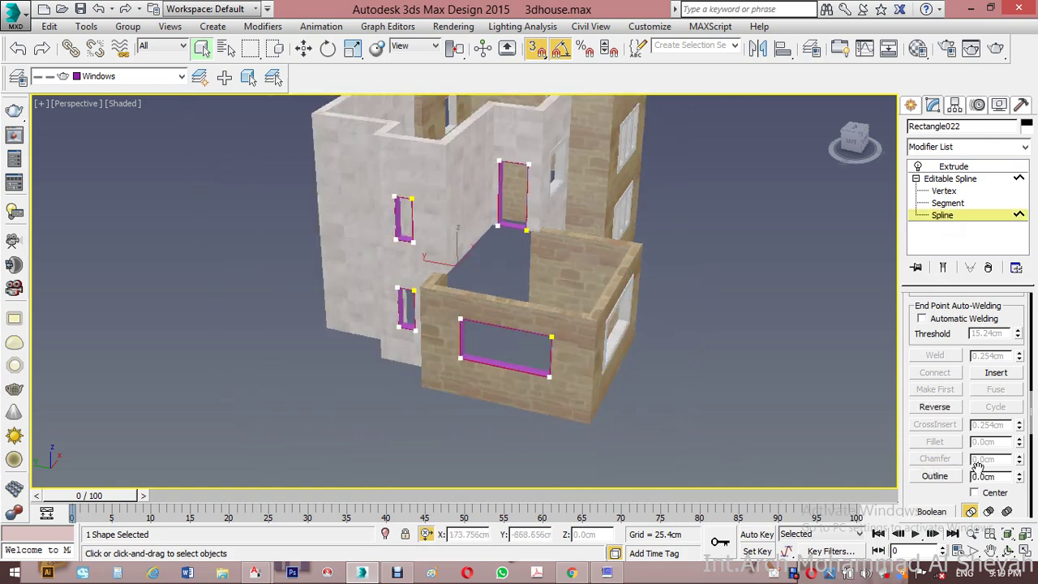
{"action": "left_click_drag", "start_coordinate": [996, 476], "coordinate": [958, 475]}
{"action": "type", "text": "-20"}
{"action": "key", "text": "Return"}
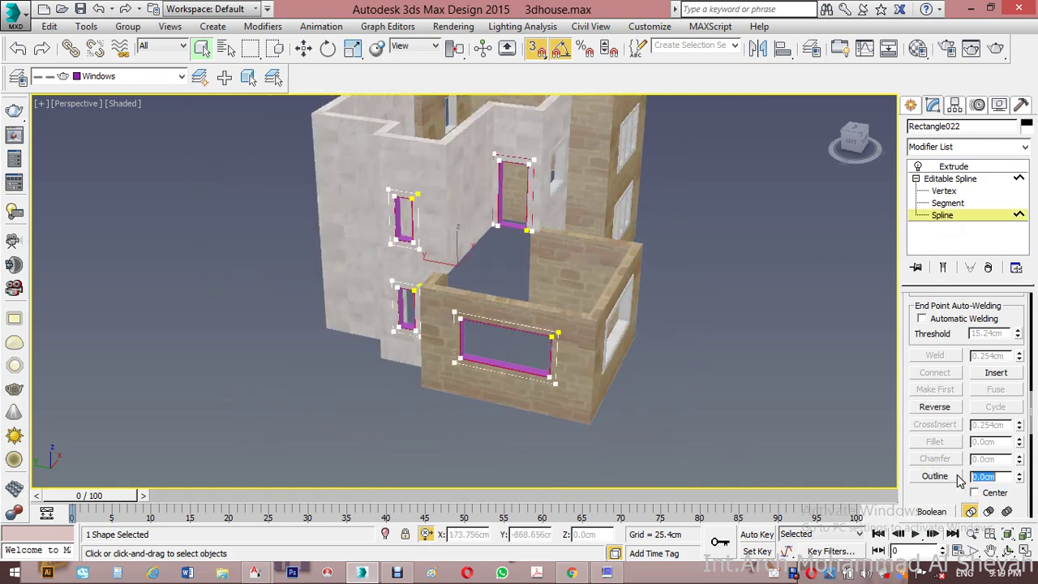
{"action": "left_click", "coordinate": [950, 178]}
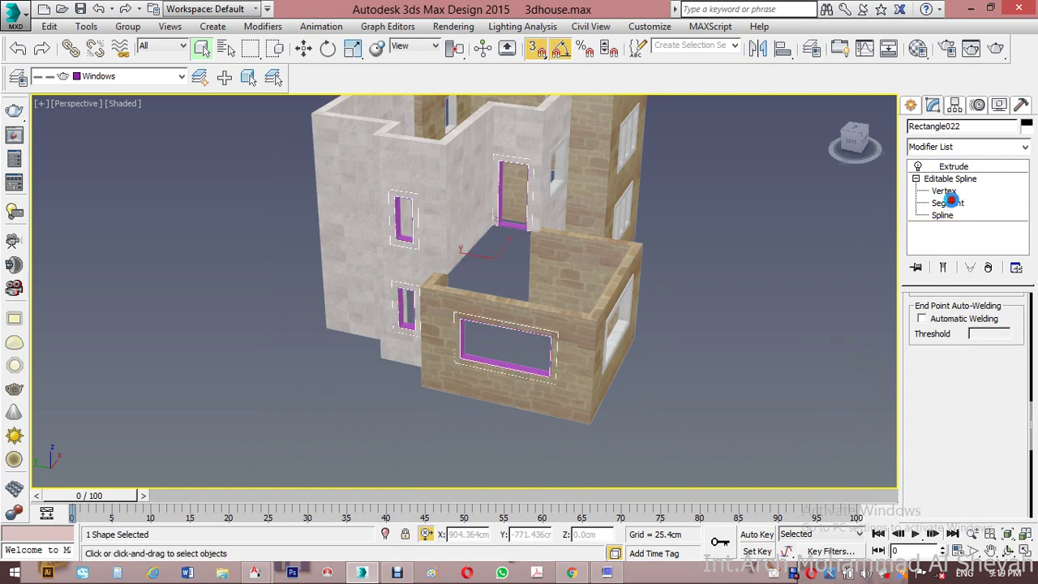
Step: Set the cloned trim's extrusion amount to 3 cm
{"action": "left_click", "coordinate": [949, 167]}
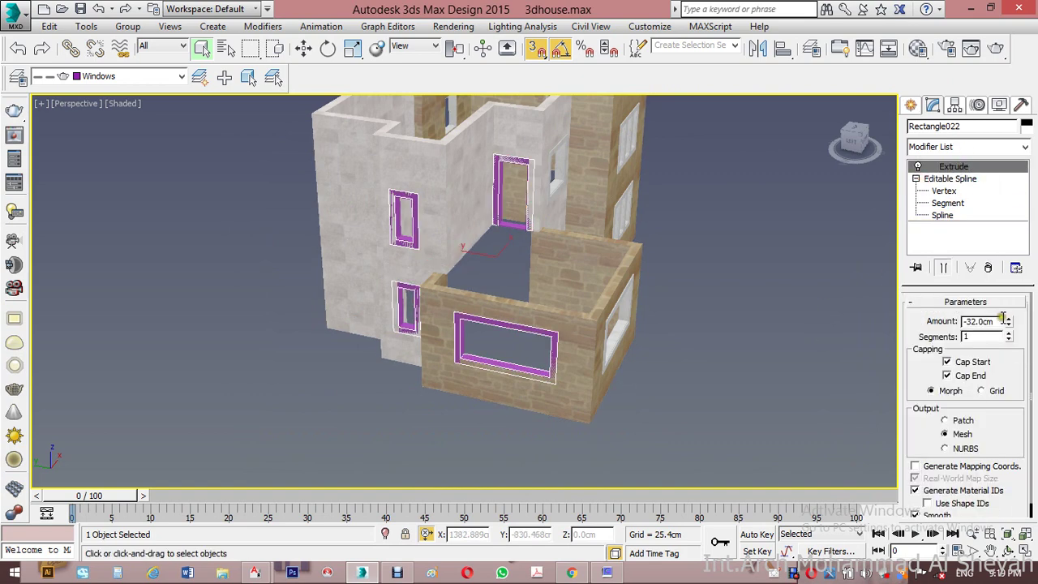
{"action": "double_click", "coordinate": [981, 321]}
{"action": "type", "text": "3"}
{"action": "key", "text": "Return"}
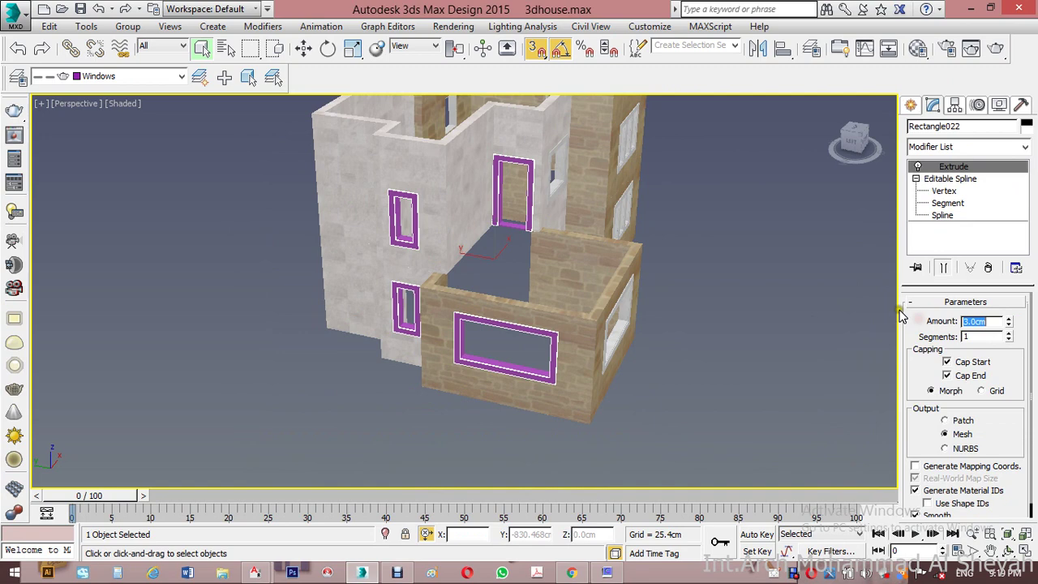
Step: Assign the Stone 03 material to both the new trim and the deeper opening frames
{"action": "middle_click_drag", "start_coordinate": [721, 266], "coordinate": [699, 257]}
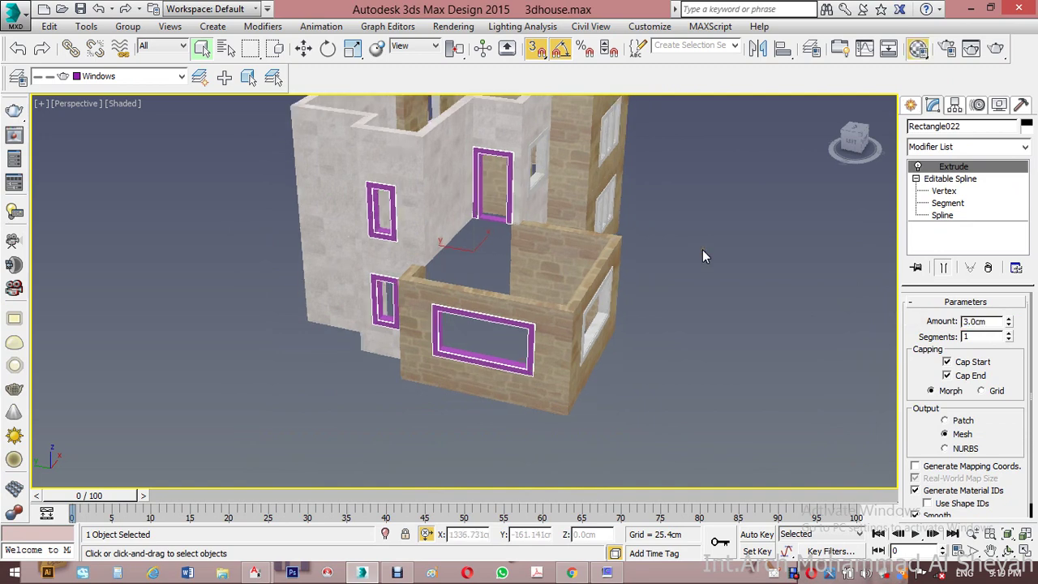
{"action": "key", "text": "m"}
{"action": "left_click", "coordinate": [468, 347], "text": "ctrl"}
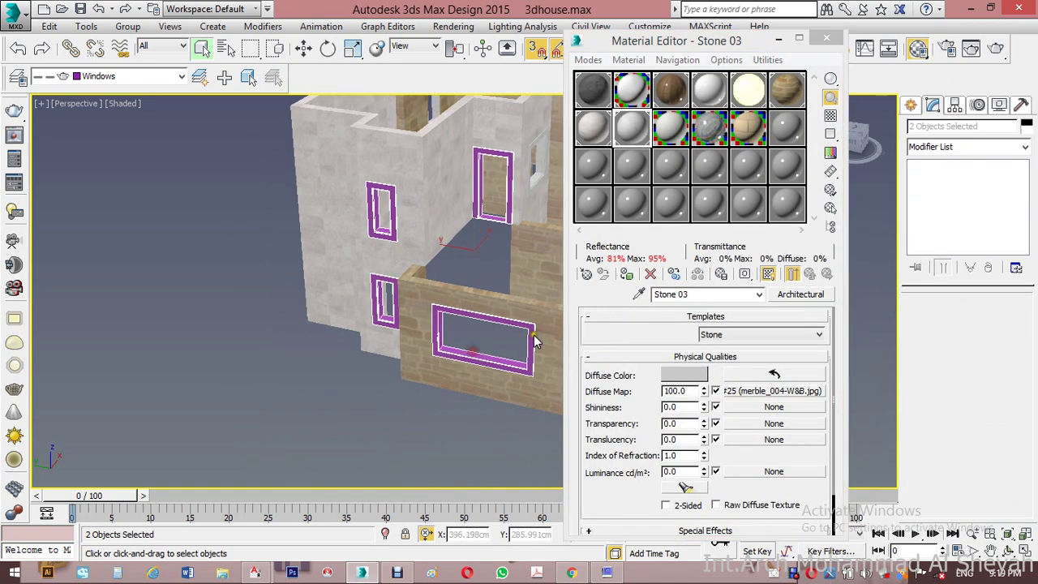
{"action": "left_click", "coordinate": [626, 274]}
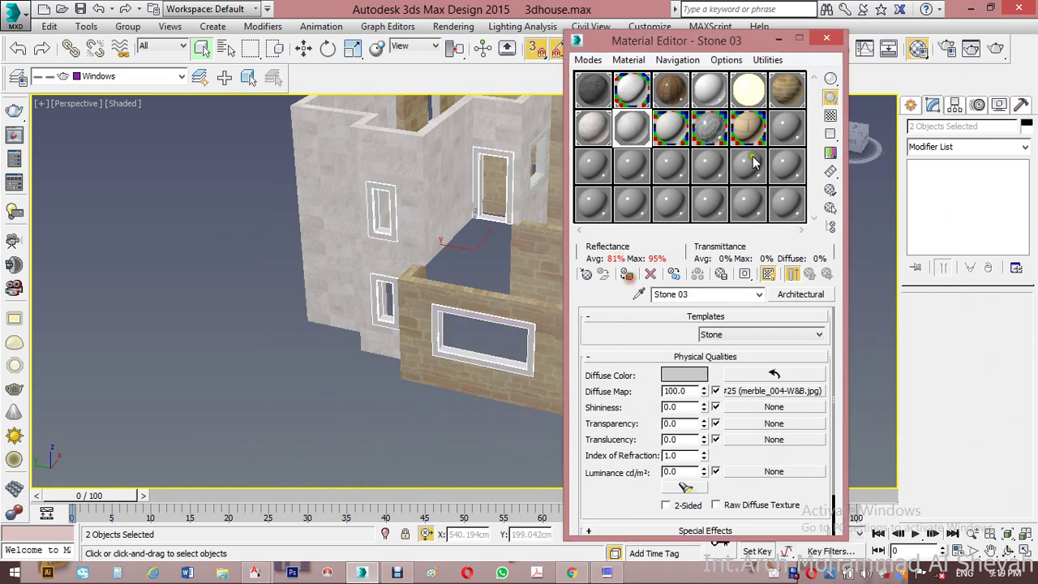
{"action": "left_click", "coordinate": [826, 37]}
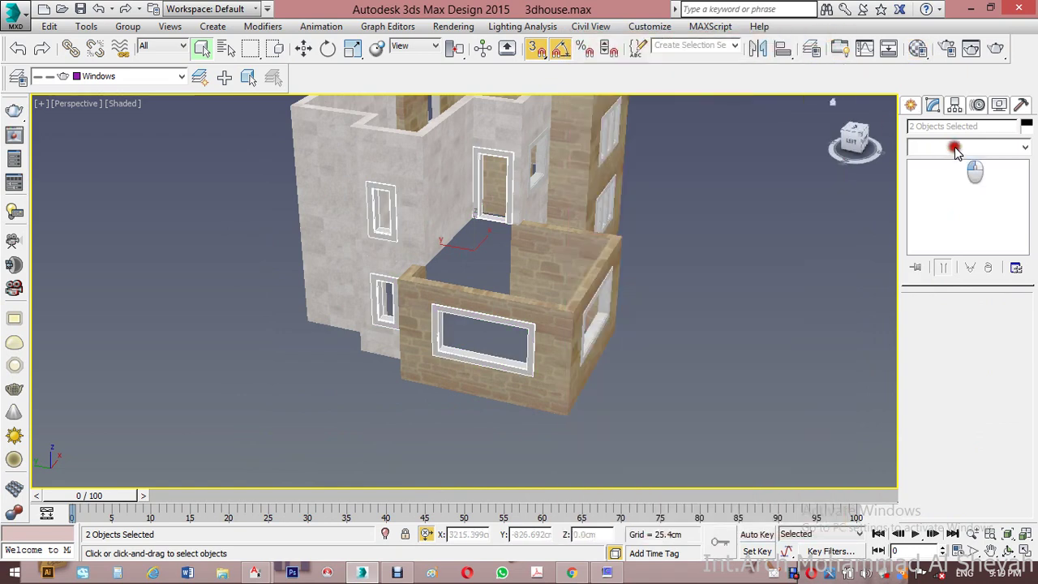
Step: Add a UVW Map modifier with Box mapping to the selected trim and frames
{"action": "left_click", "coordinate": [955, 147]}
{"action": "key", "text": "u"}
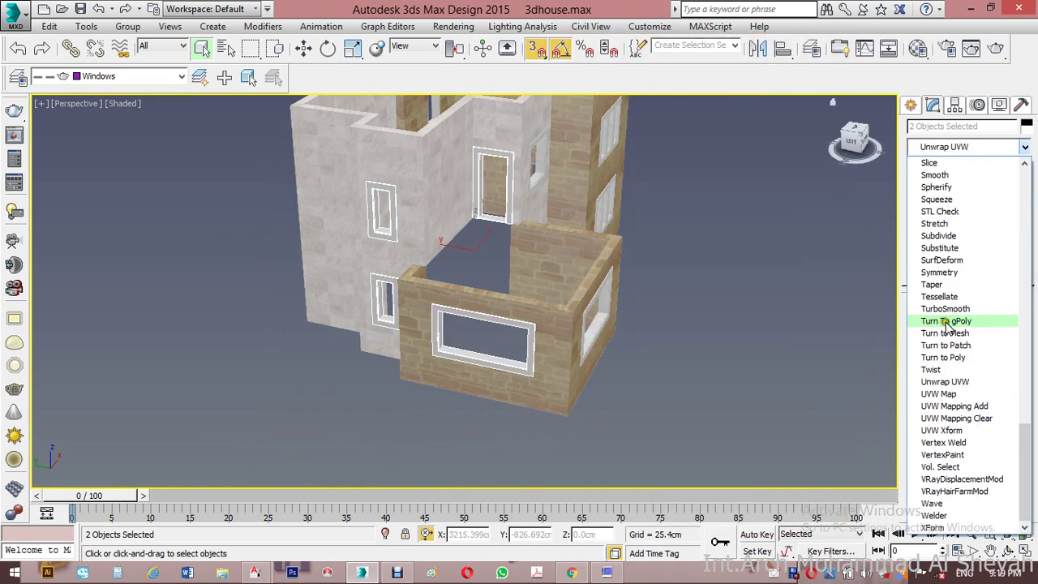
{"action": "left_click", "coordinate": [964, 394]}
{"action": "left_click", "coordinate": [941, 387]}
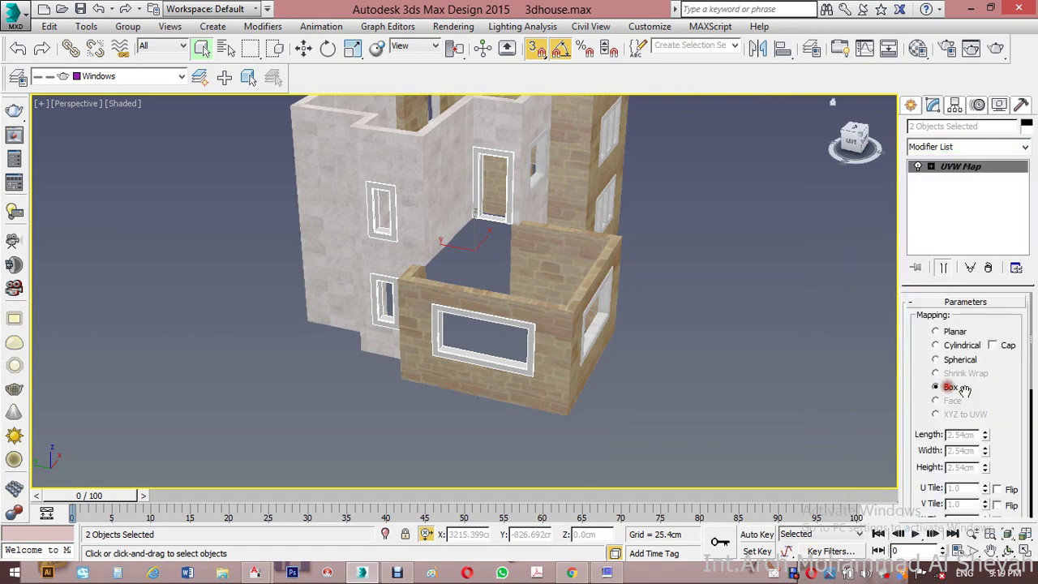
Step: Set the box mapping's length, width and height to 200 cm each and deselect the trim and frames
{"action": "scroll", "coordinate": [945, 405], "scroll_direction": "down", "scroll_amount": 3}
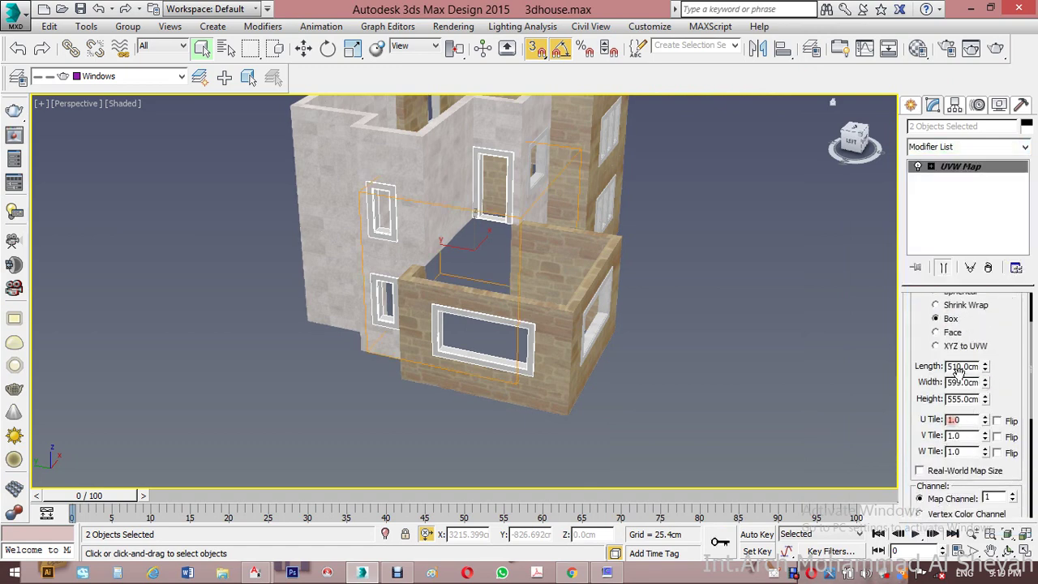
{"action": "double_click", "coordinate": [965, 367]}
{"action": "type", "text": "200"}
{"action": "key", "text": "Tab"}
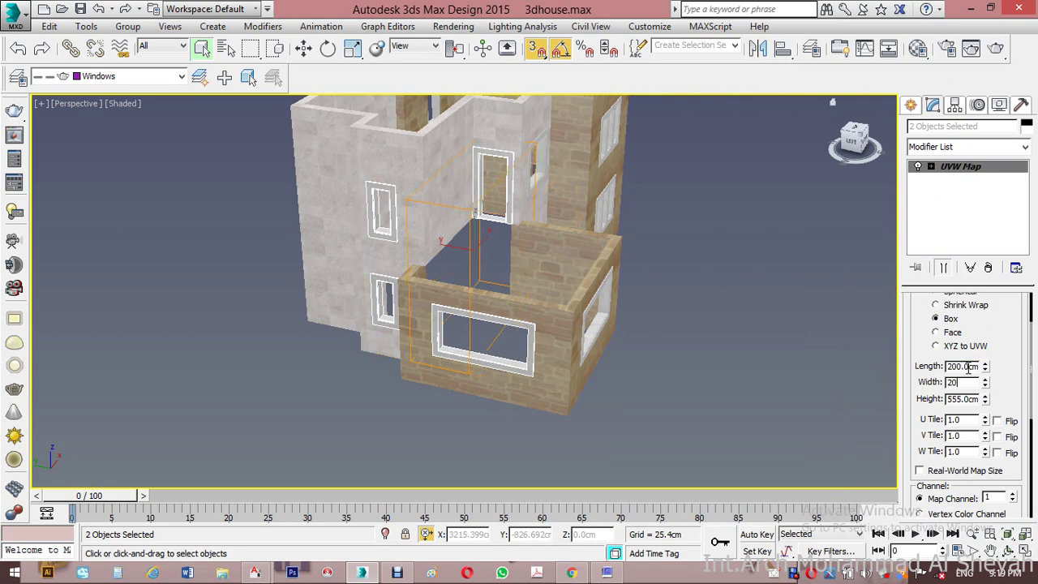
{"action": "type", "text": "200"}
{"action": "key", "text": "Tab"}
{"action": "type", "text": "200"}
{"action": "key", "text": "Tab"}
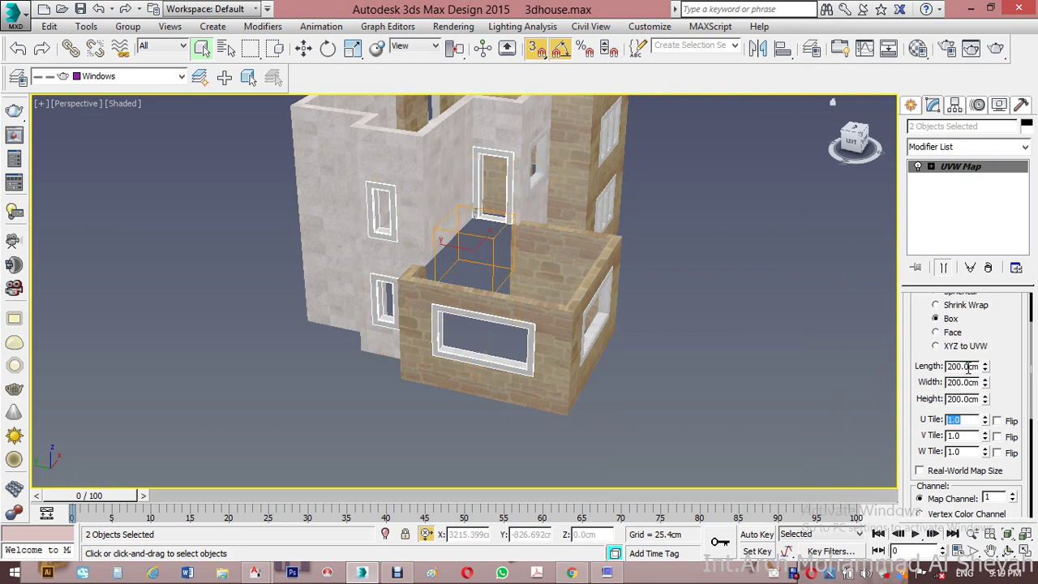
{"action": "left_click", "coordinate": [718, 254]}
{"action": "middle_click_drag", "start_coordinate": [656, 254], "coordinate": [547, 297], "text": "alt"}
{"action": "scroll", "coordinate": [580, 305], "scroll_direction": "down", "scroll_amount": 3}
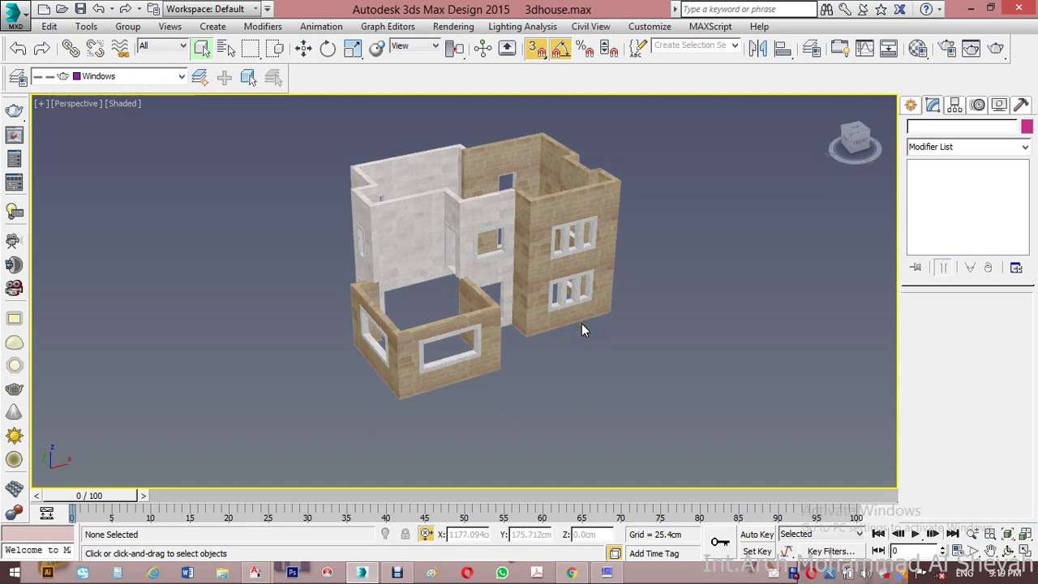
{"action": "scroll", "coordinate": [582, 323], "scroll_direction": "up", "scroll_amount": 5}
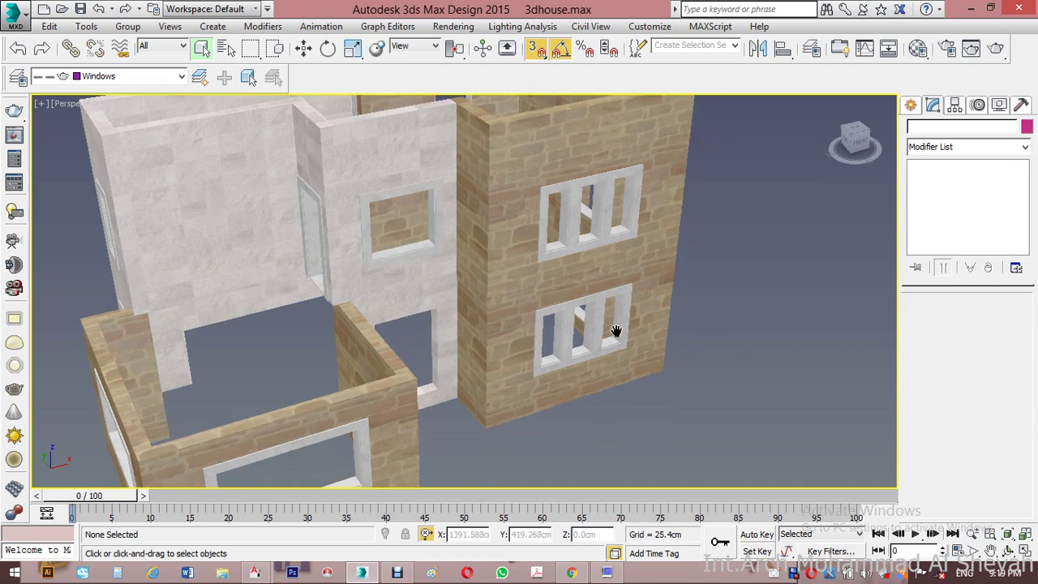
{"action": "middle_click_drag", "start_coordinate": [616, 331], "coordinate": [619, 284]}
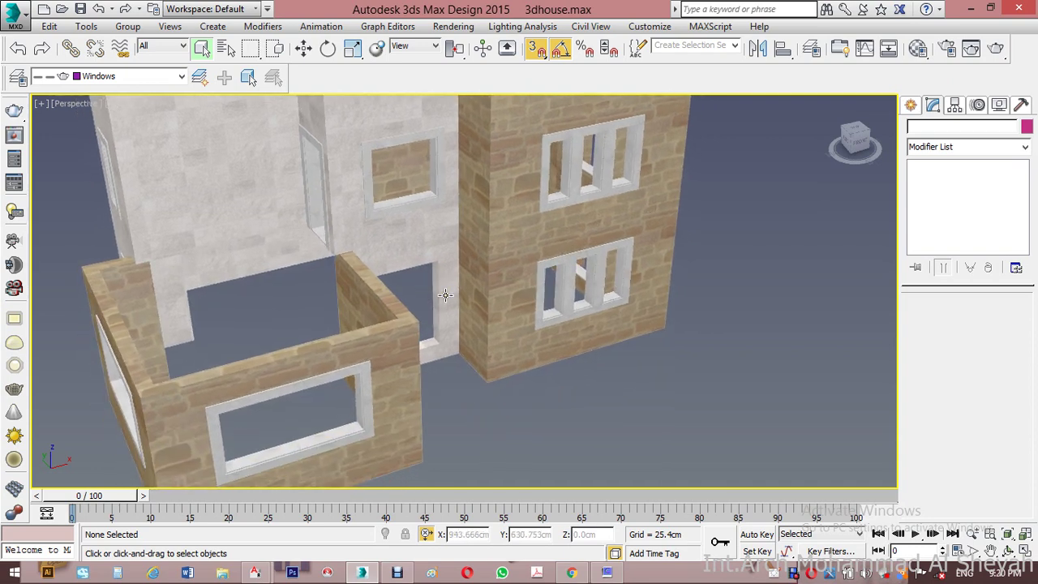
Step: Create a Projected window, 54 cm wide, 32 cm deep and 144 cm high, in the lower triple window's first opening, with AutoGrid off
{"action": "middle_click_drag", "start_coordinate": [632, 315], "coordinate": [591, 355]}
{"action": "left_click", "coordinate": [911, 105]}
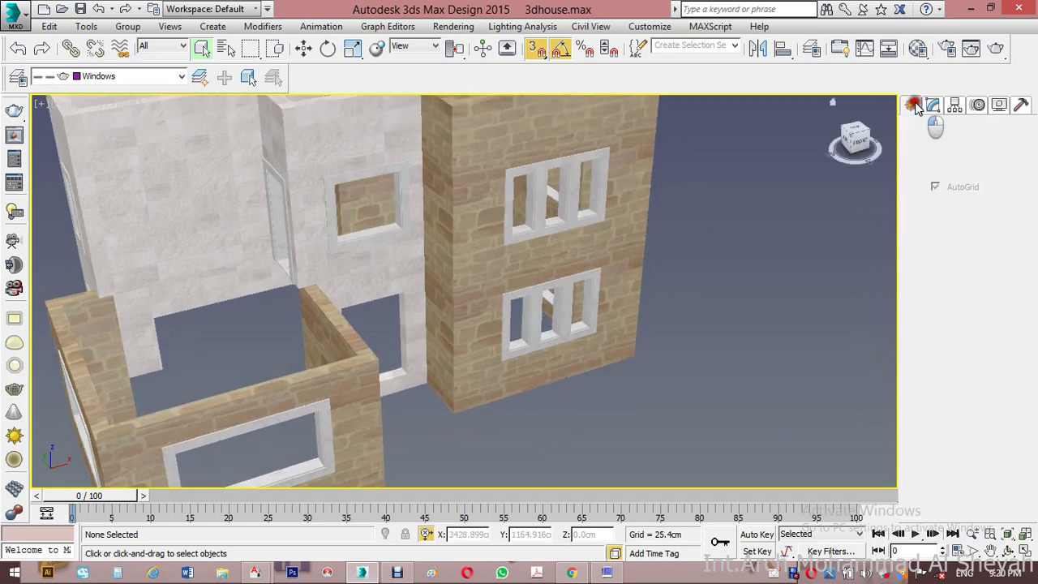
{"action": "left_click", "coordinate": [933, 130]}
{"action": "left_click", "coordinate": [915, 130]}
{"action": "left_click", "coordinate": [965, 151]}
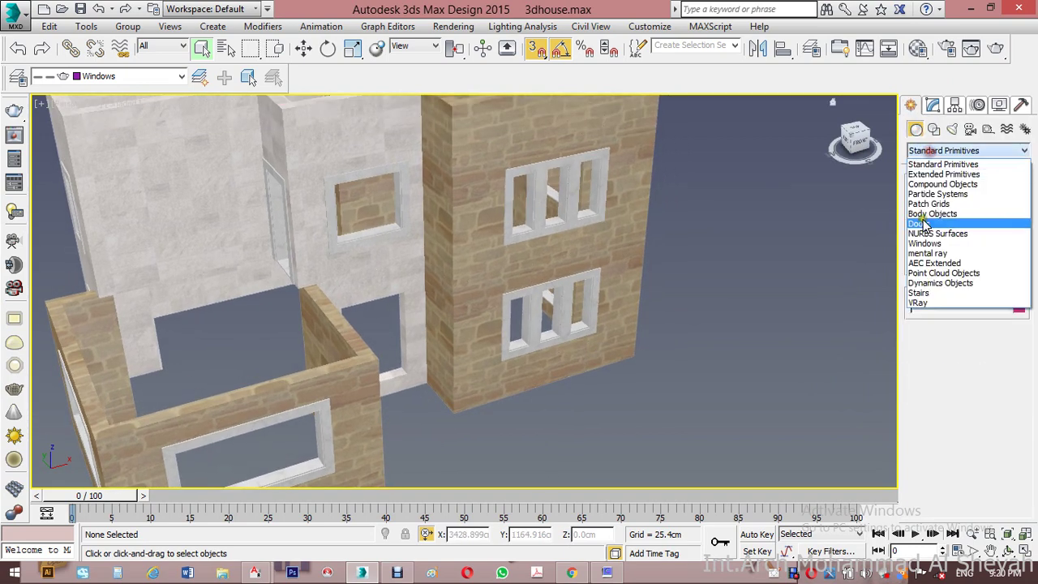
{"action": "left_click", "coordinate": [945, 244]}
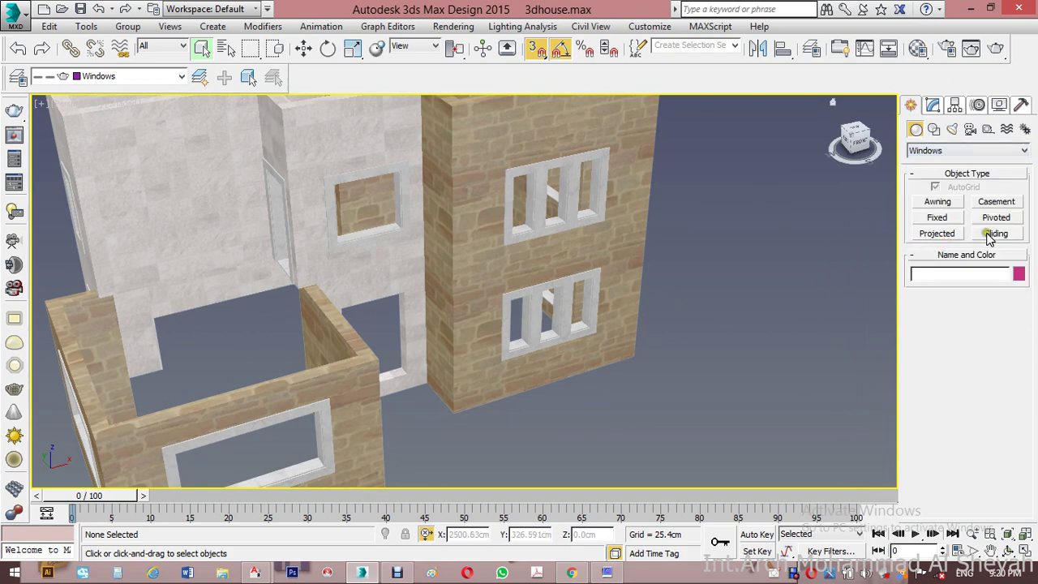
{"action": "left_click", "coordinate": [942, 236]}
{"action": "middle_click_drag", "start_coordinate": [679, 311], "coordinate": [650, 330], "text": "alt"}
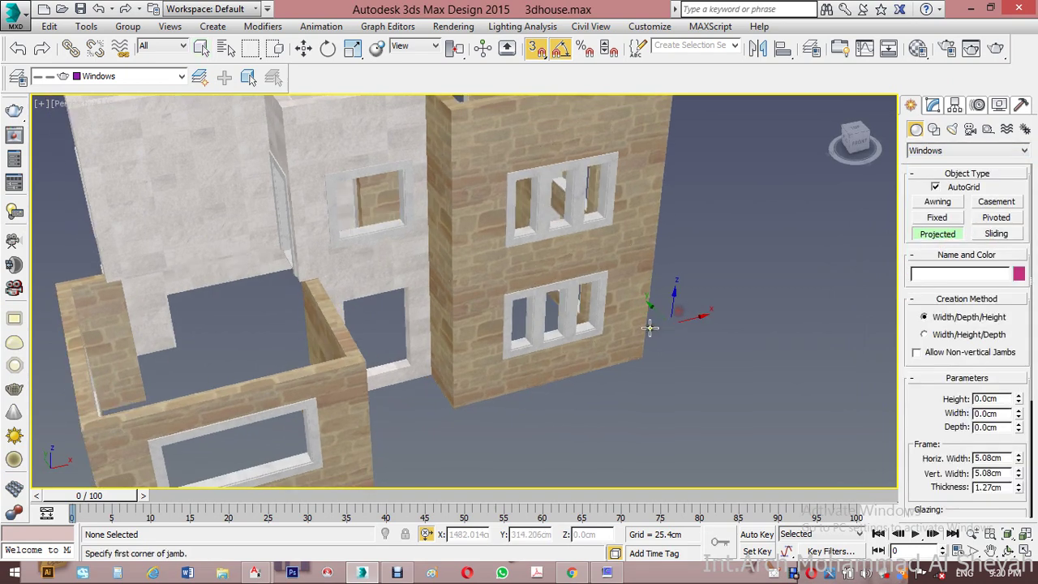
{"action": "left_click", "coordinate": [936, 186]}
{"action": "middle_click_drag", "start_coordinate": [583, 283], "coordinate": [571, 291]}
{"action": "scroll", "coordinate": [486, 349], "scroll_direction": "up", "scroll_amount": 8}
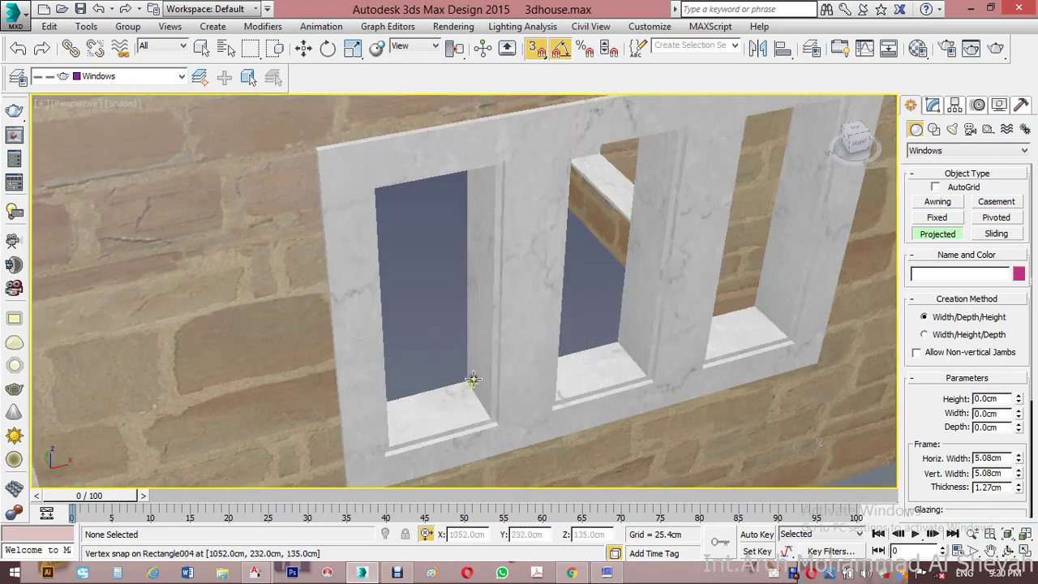
{"action": "left_click_drag", "start_coordinate": [485, 351], "coordinate": [395, 355]}
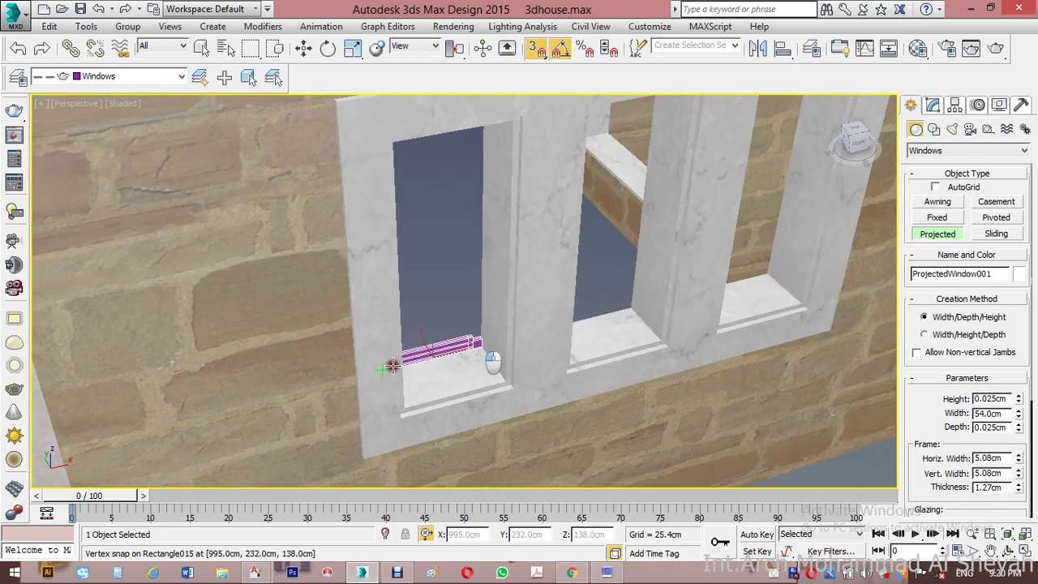
{"action": "left_click", "coordinate": [409, 403]}
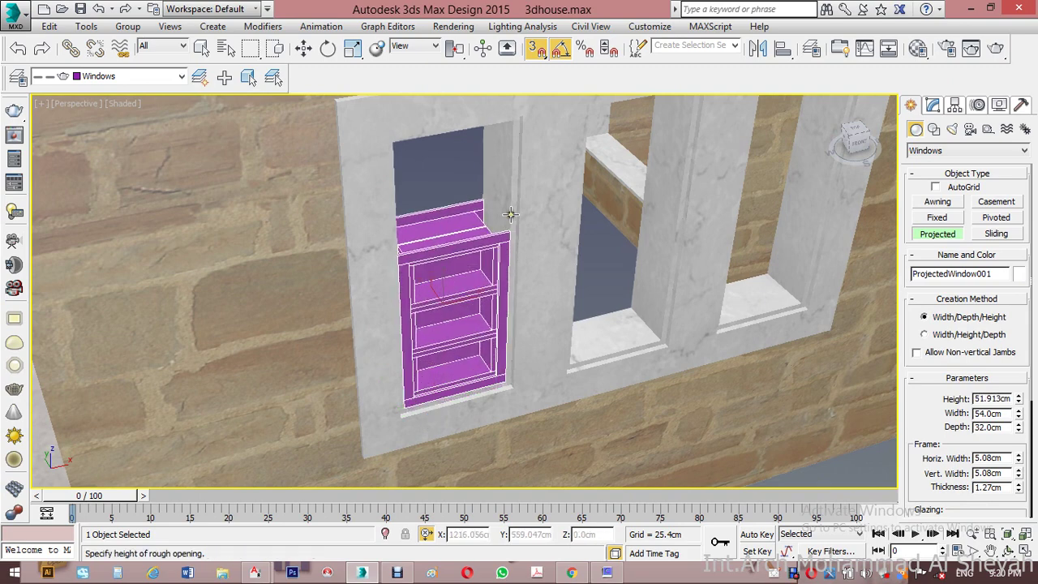
{"action": "left_click", "coordinate": [533, 149]}
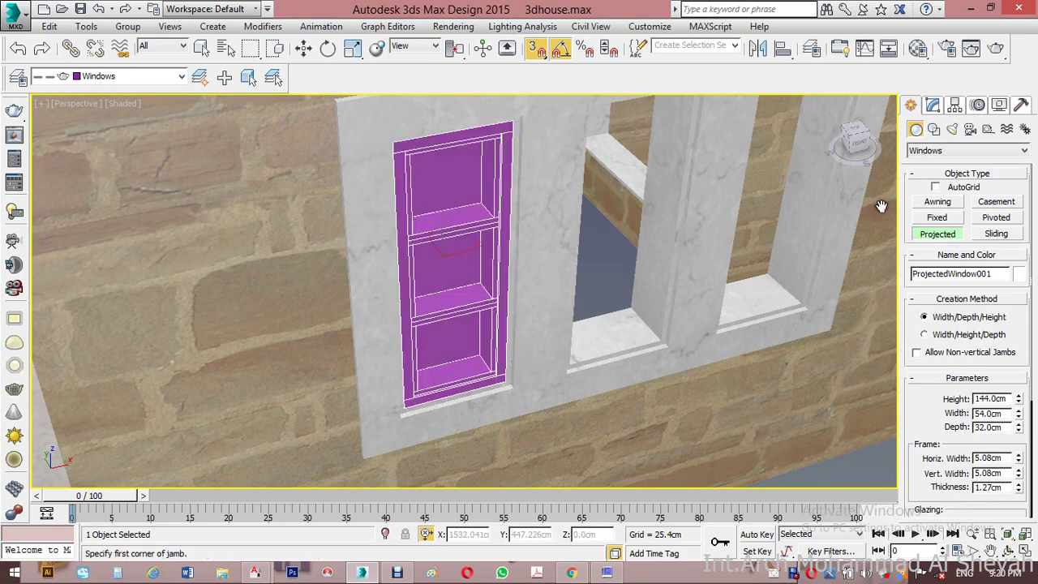
Step: Set the projected window's depth to 10 cm
{"action": "left_click", "coordinate": [933, 105]}
{"action": "double_click", "coordinate": [1003, 381]}
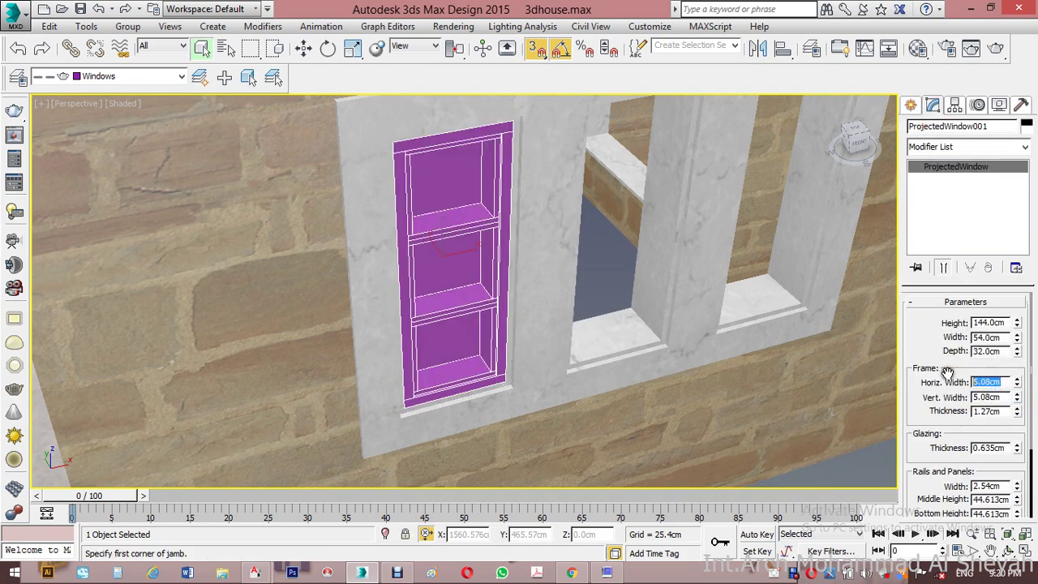
{"action": "key", "text": "shift+Tab"}
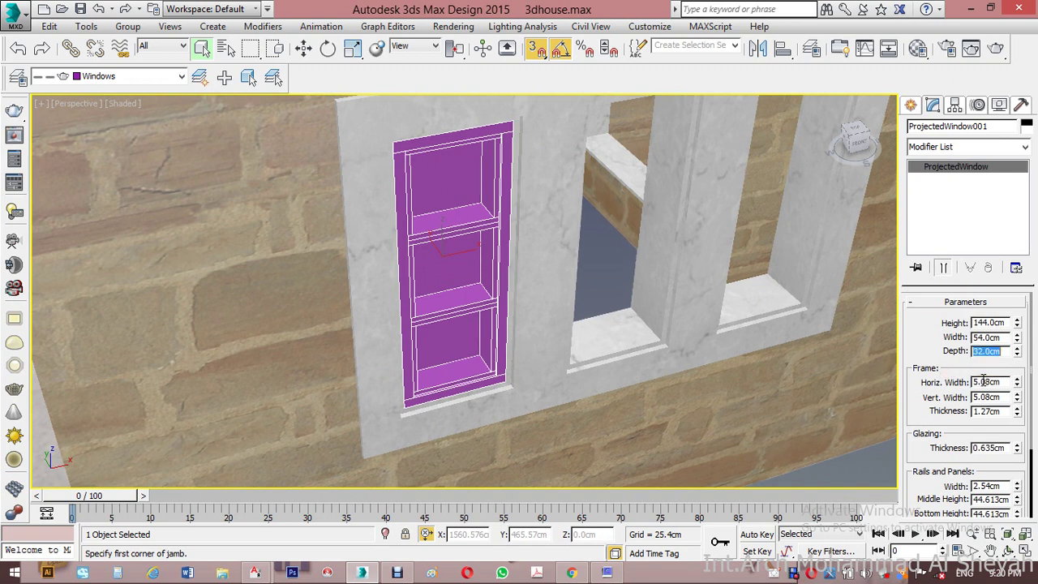
{"action": "type", "text": "10"}
{"action": "key", "text": "Tab"}
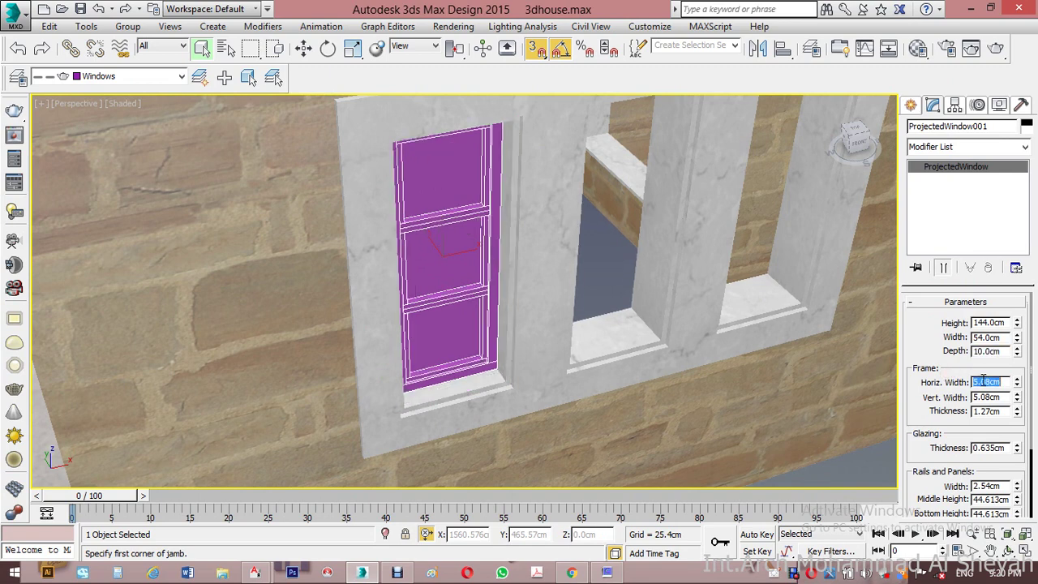
Step: Set the window frame's horizontal and vertical widths to 5 cm and its thickness to 1 cm
{"action": "type", "text": "5"}
{"action": "key", "text": "Tab"}
{"action": "type", "text": "5"}
{"action": "key", "text": "Tab"}
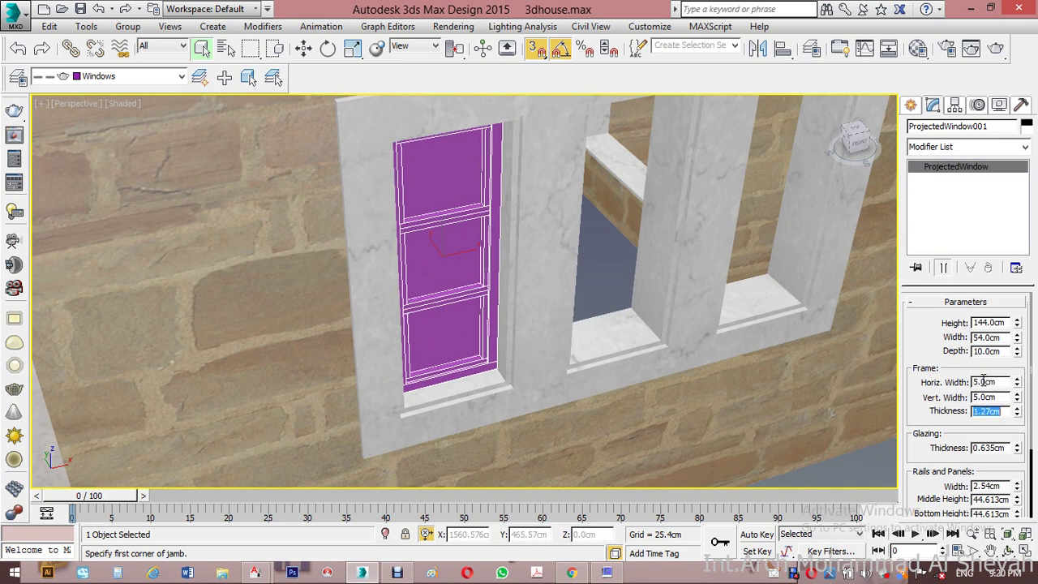
{"action": "type", "text": "1"}
{"action": "key", "text": "Tab"}
Step: Set the window's glazing thickness to 0.8 cm and its rails and panels width to 6 cm
{"action": "type", "text": ".8"}
{"action": "key", "text": "Tab"}
{"action": "type", "text": "6"}
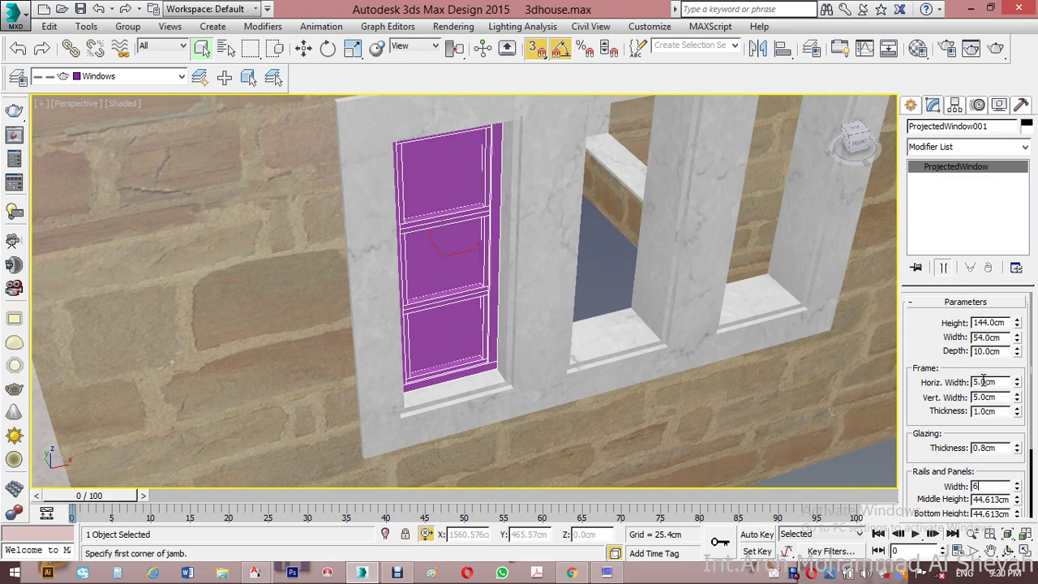
{"action": "key", "text": "Tab"}
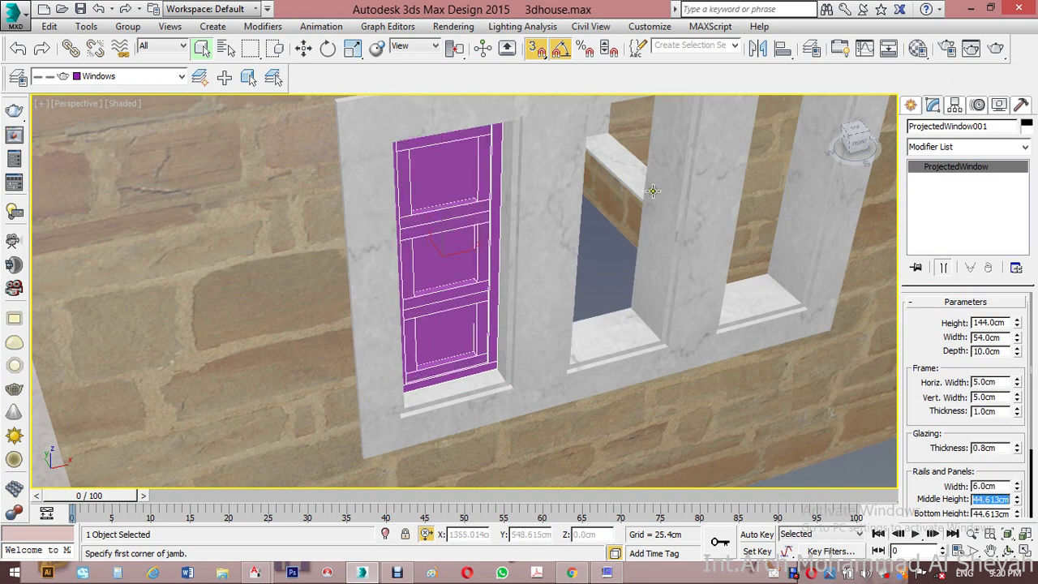
Step: Move the projected window back within its opening, snapping it flush with the wall's inner face
{"action": "left_click", "coordinate": [303, 47]}
{"action": "middle_click_drag", "start_coordinate": [409, 256], "coordinate": [640, 265], "text": "alt"}
{"action": "scroll", "coordinate": [395, 338], "scroll_direction": "up", "scroll_amount": 3}
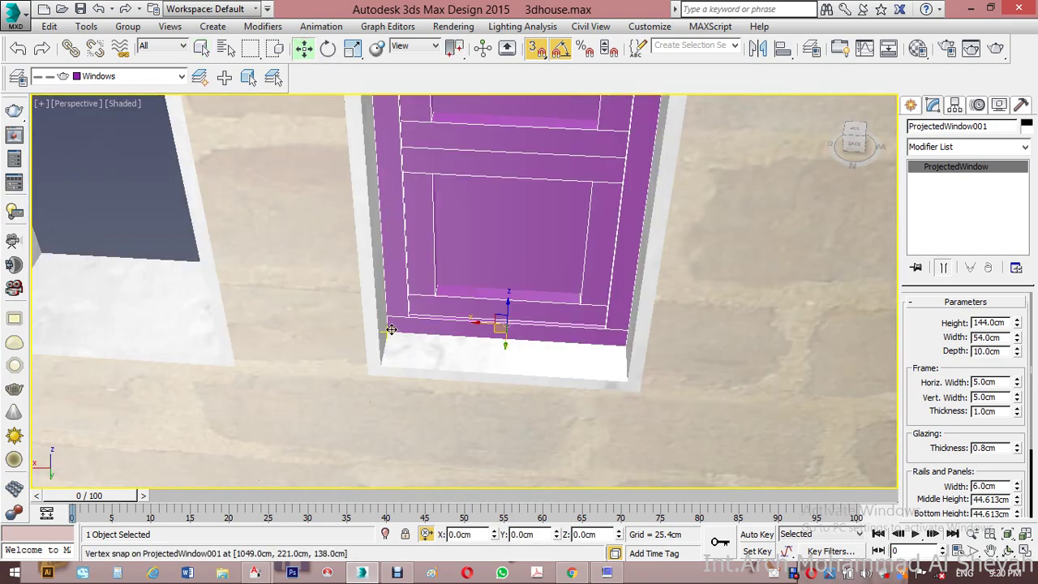
{"action": "scroll", "coordinate": [432, 313], "scroll_direction": "down", "scroll_amount": 4}
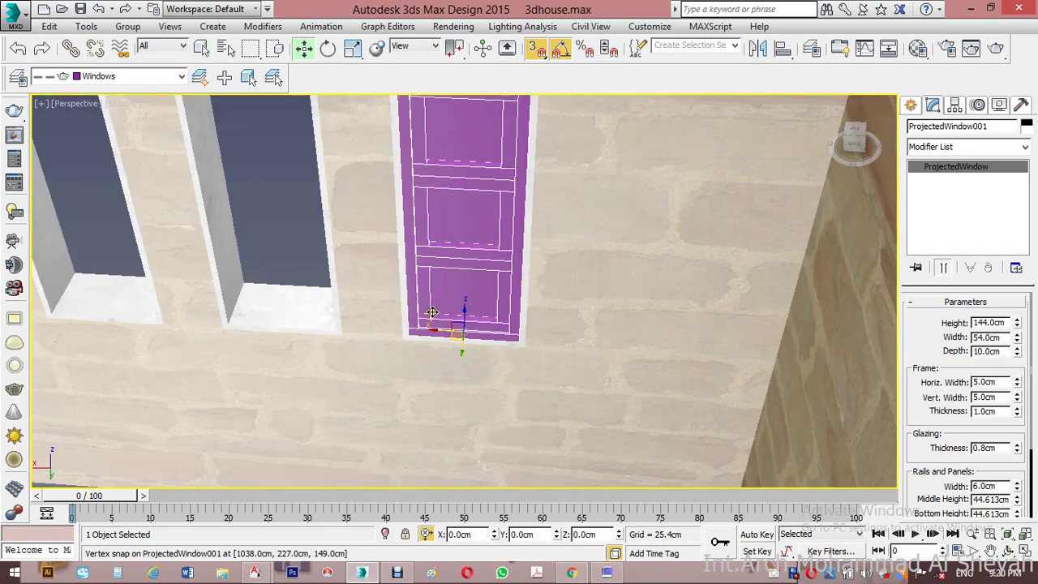
{"action": "scroll", "coordinate": [432, 312], "scroll_direction": "down", "scroll_amount": 4}
{"action": "middle_click_drag", "start_coordinate": [432, 312], "coordinate": [721, 296], "text": "alt"}
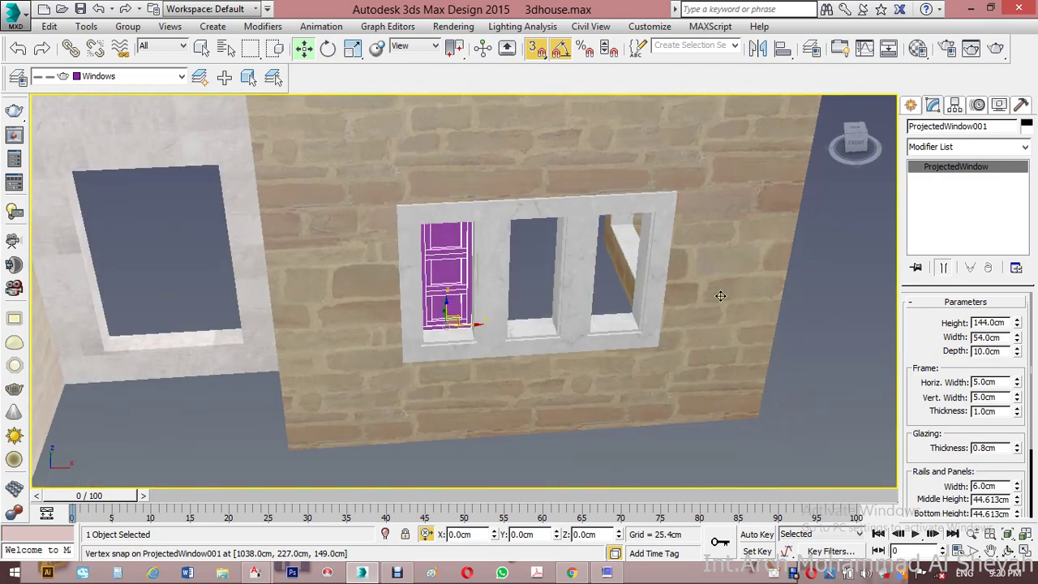
{"action": "scroll", "coordinate": [512, 274], "scroll_direction": "up", "scroll_amount": 4}
{"action": "mouse_move", "coordinate": [518, 267]}
{"action": "middle_mouse_down"}
{"action": "mouse_move", "coordinate": [472, 267]}
{"action": "mouse_move", "coordinate": [537, 283]}
{"action": "mouse_move", "coordinate": [519, 272]}
{"action": "middle_mouse_up"}
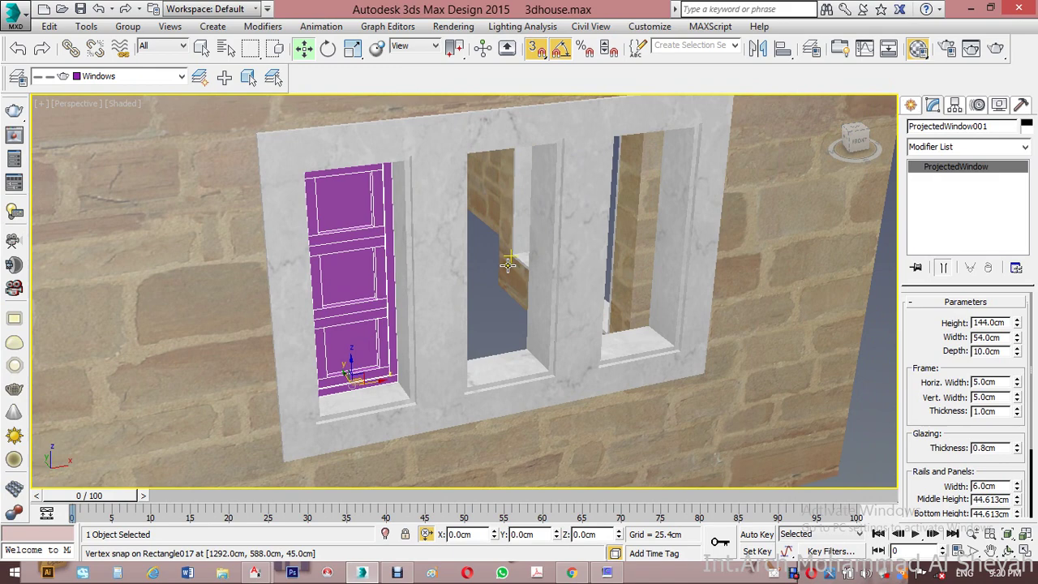
Step: Replace the Wall Paint sample with a fresh Architectural material and copy it over the neighbouring sample slots
{"action": "key", "text": "m"}
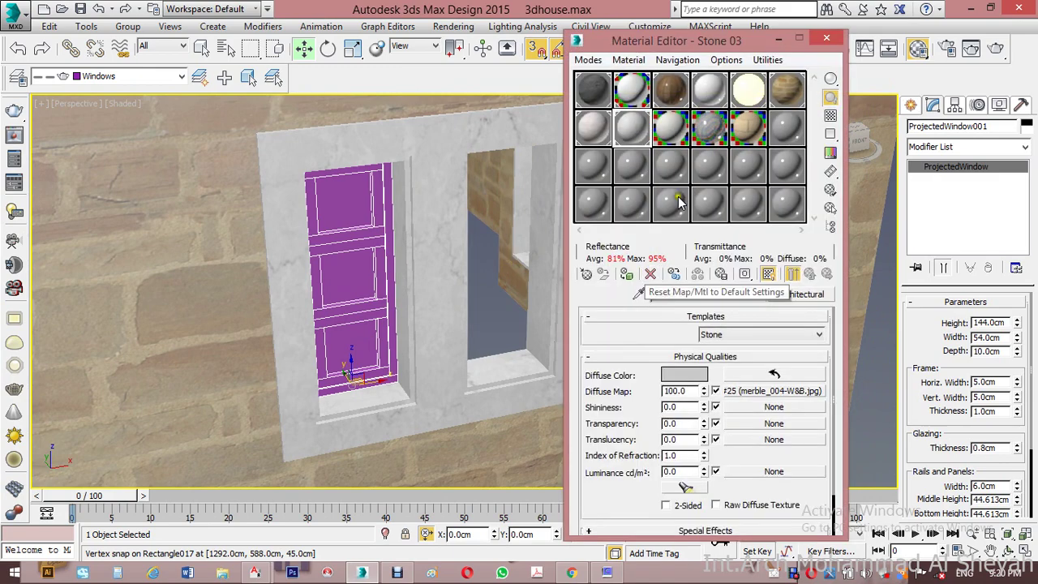
{"action": "left_click", "coordinate": [669, 123]}
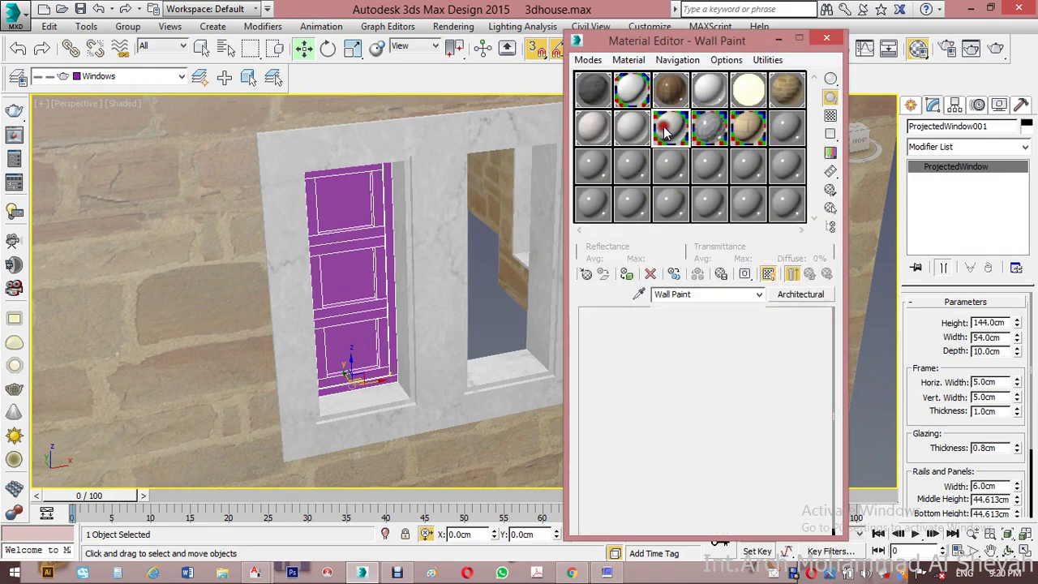
{"action": "left_click", "coordinate": [800, 296]}
{"action": "double_click", "coordinate": [197, 240]}
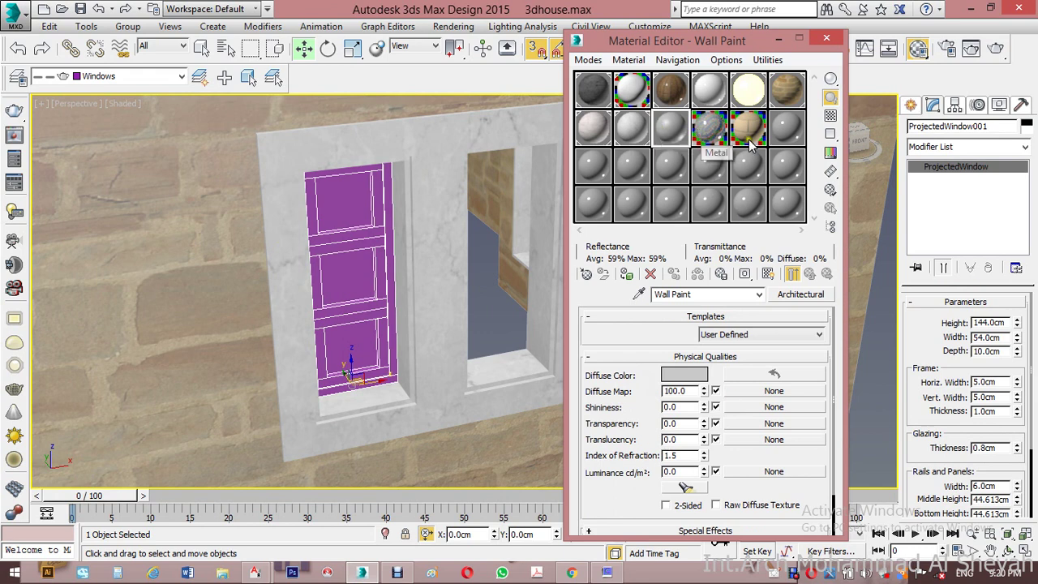
{"action": "left_click_drag", "start_coordinate": [678, 139], "coordinate": [710, 128]}
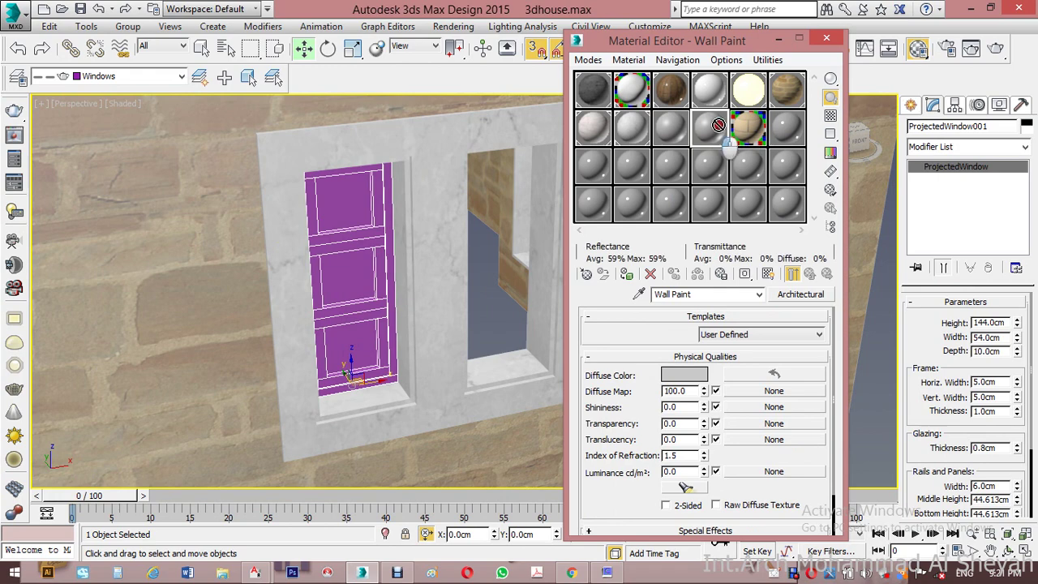
{"action": "left_click", "coordinate": [751, 129]}
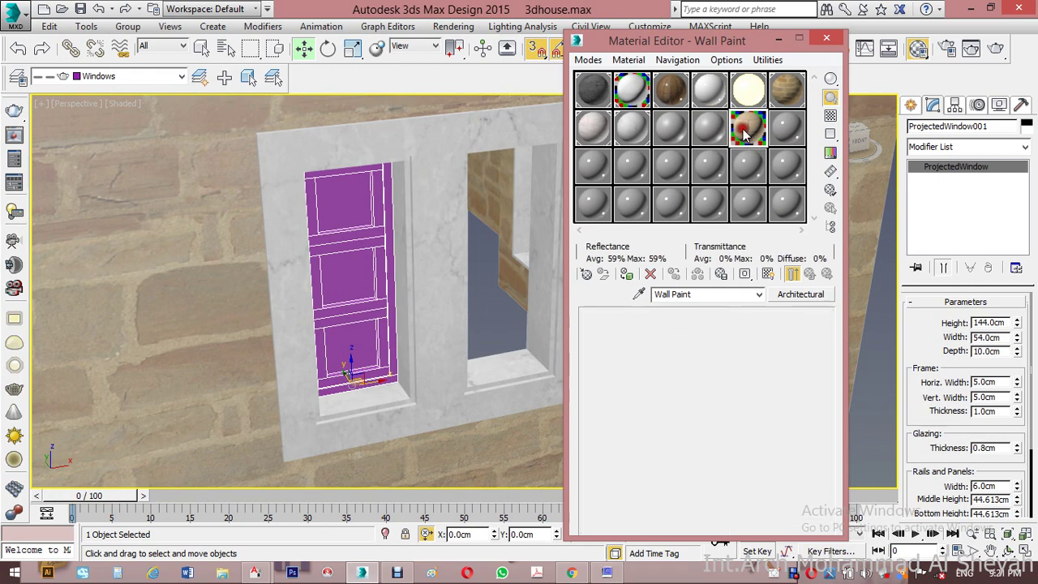
{"action": "left_click", "coordinate": [787, 130]}
Step: Check the materials in the remaining grey sample slots of the Material Editor
{"action": "left_click", "coordinate": [788, 161]}
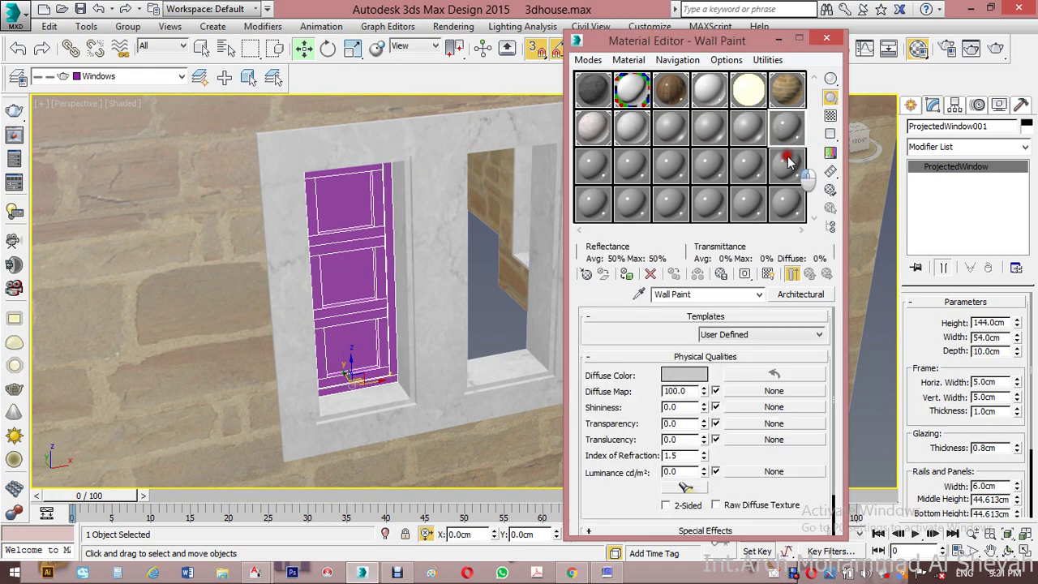
{"action": "left_click", "coordinate": [766, 163]}
{"action": "left_click", "coordinate": [787, 203]}
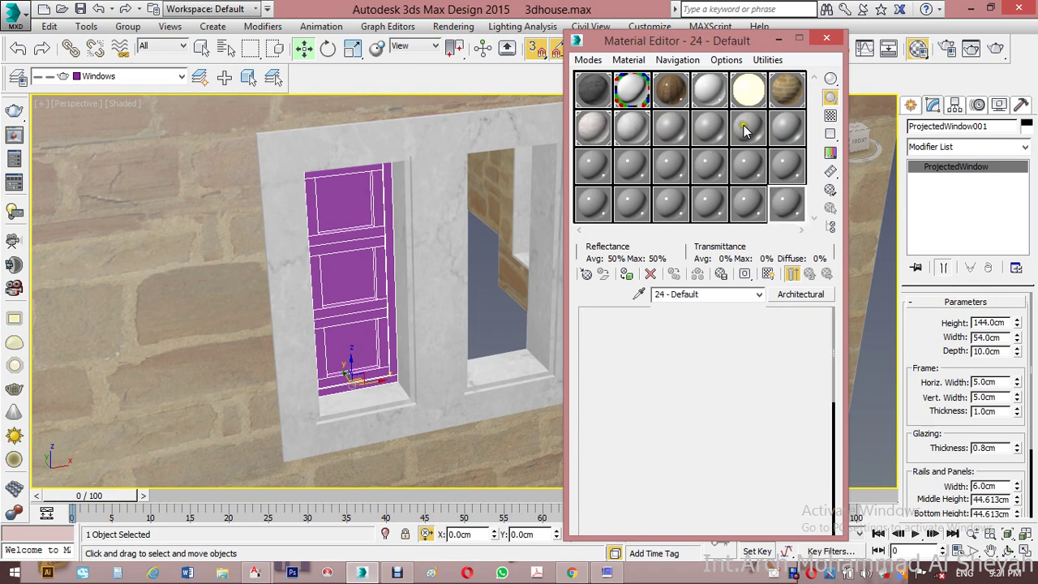
{"action": "left_click", "coordinate": [748, 162]}
{"action": "left_click", "coordinate": [748, 202]}
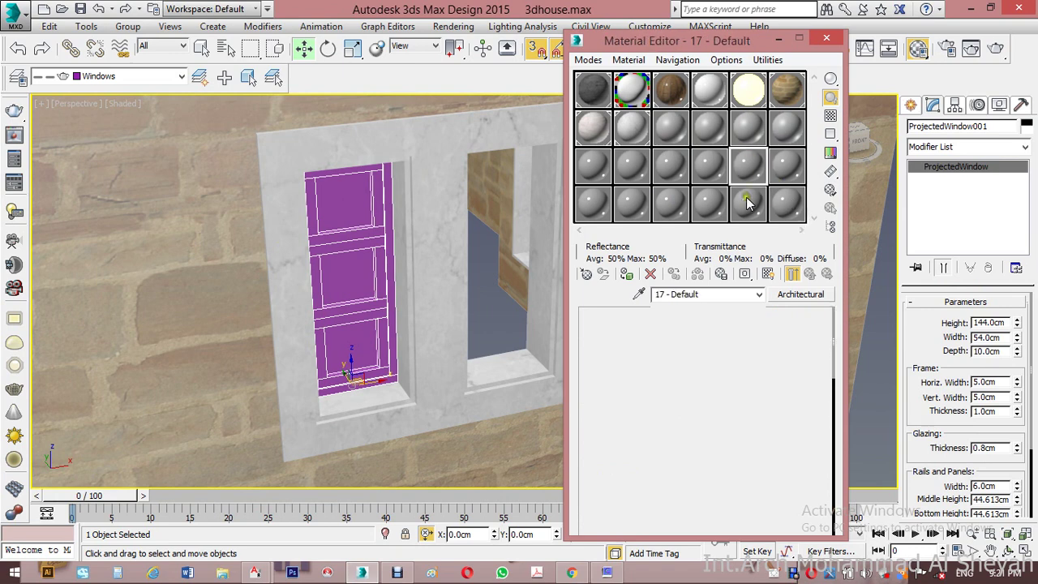
{"action": "left_click", "coordinate": [705, 165]}
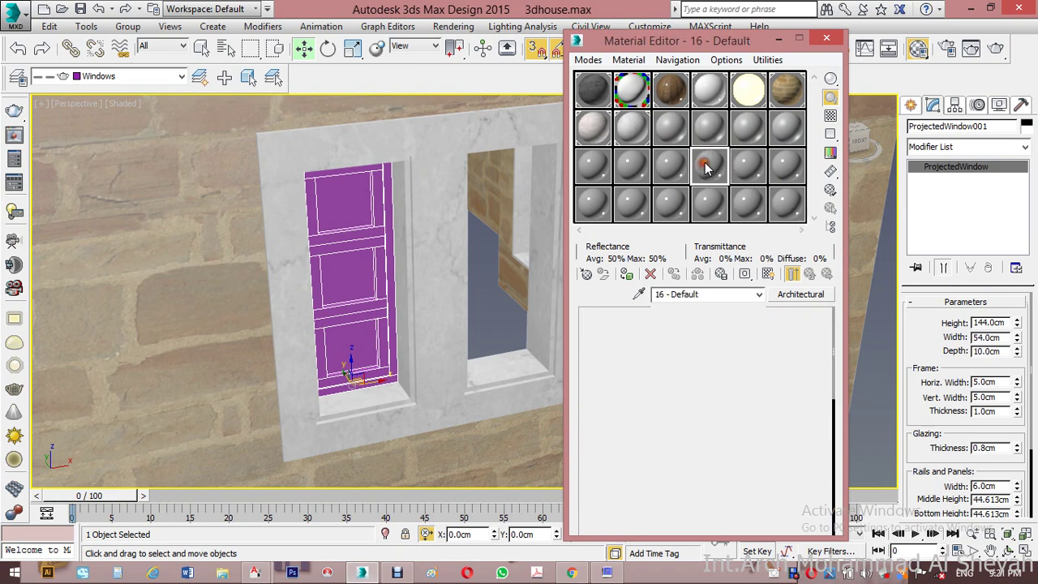
{"action": "left_click", "coordinate": [693, 170]}
{"action": "left_click", "coordinate": [707, 203]}
{"action": "left_click", "coordinate": [695, 168]}
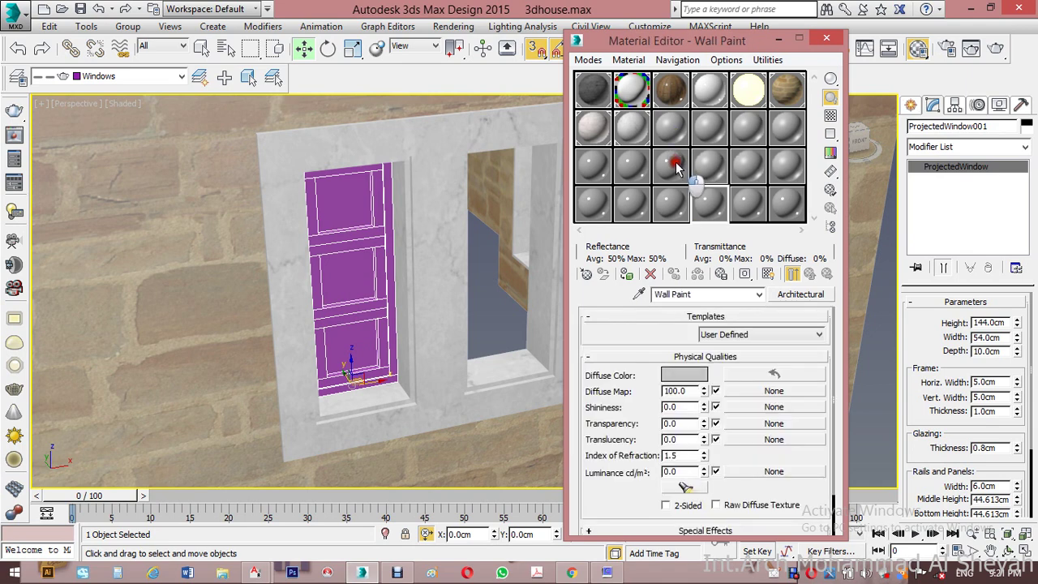
{"action": "left_click", "coordinate": [672, 166]}
{"action": "left_click", "coordinate": [671, 203]}
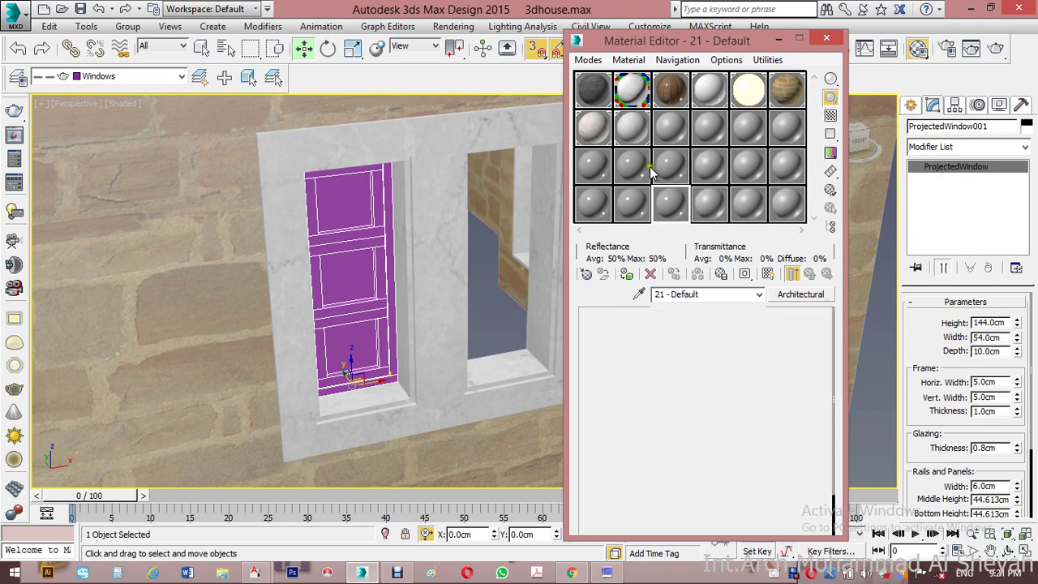
{"action": "left_click", "coordinate": [631, 168]}
{"action": "left_click", "coordinate": [598, 169]}
{"action": "left_click", "coordinate": [597, 166]}
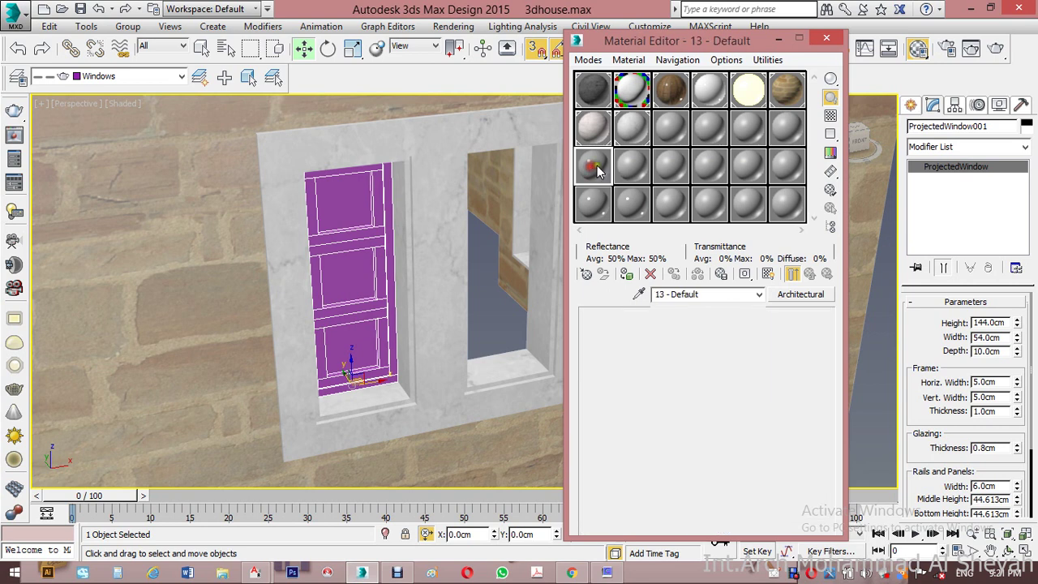
{"action": "left_click", "coordinate": [592, 203]}
{"action": "left_click", "coordinate": [592, 202]}
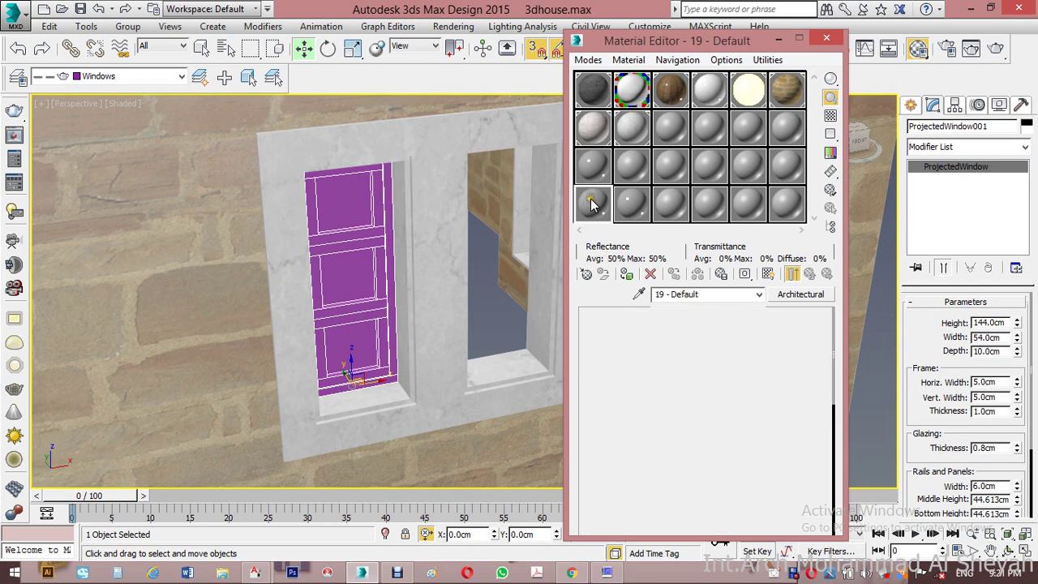
{"action": "left_click", "coordinate": [623, 210]}
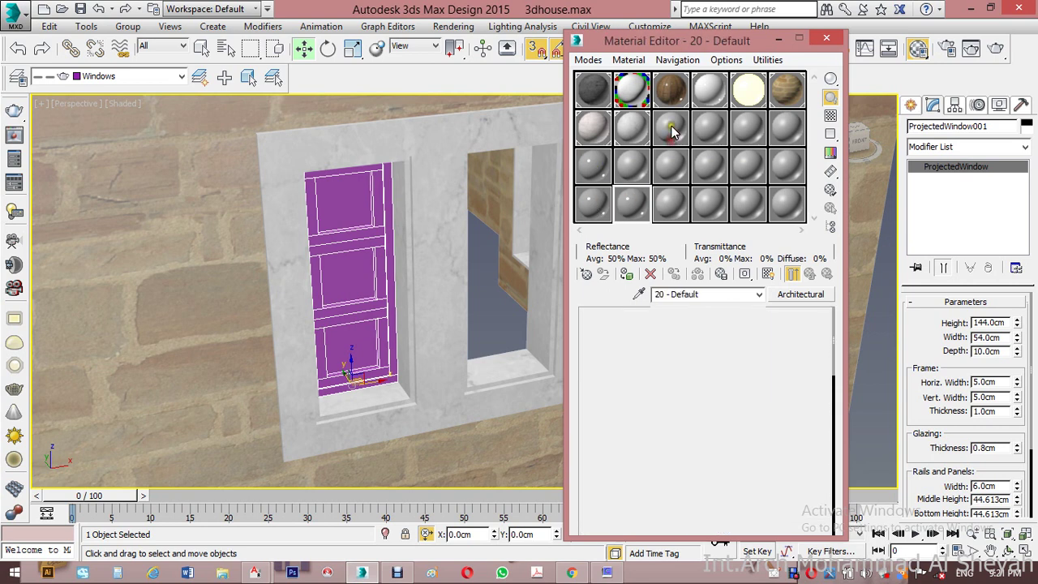
Step: Rename the third material in the second row of samples as "white glossy"
{"action": "left_click", "coordinate": [671, 130]}
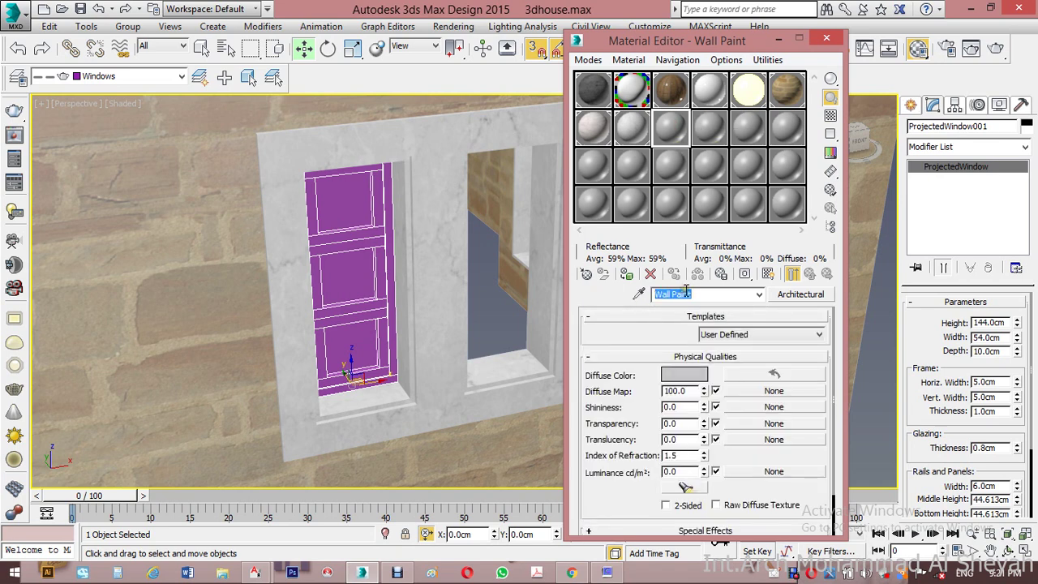
{"action": "type", "text": "whi"}
{"action": "key", "text": "BackSpace"}
{"action": "key", "text": "BackSpace"}
{"action": "key", "text": "BackSpace"}
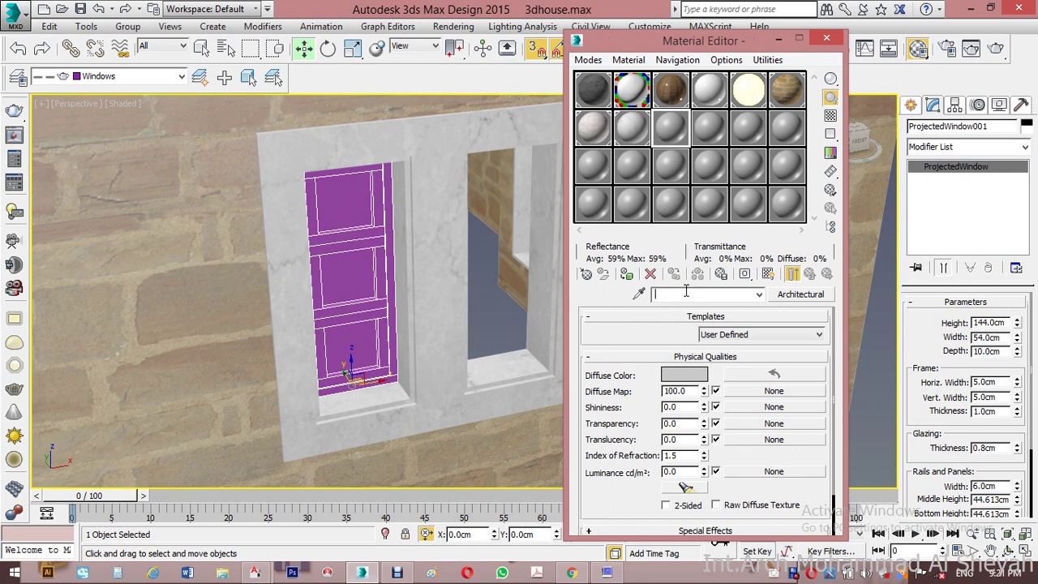
{"action": "type", "text": "whie"}
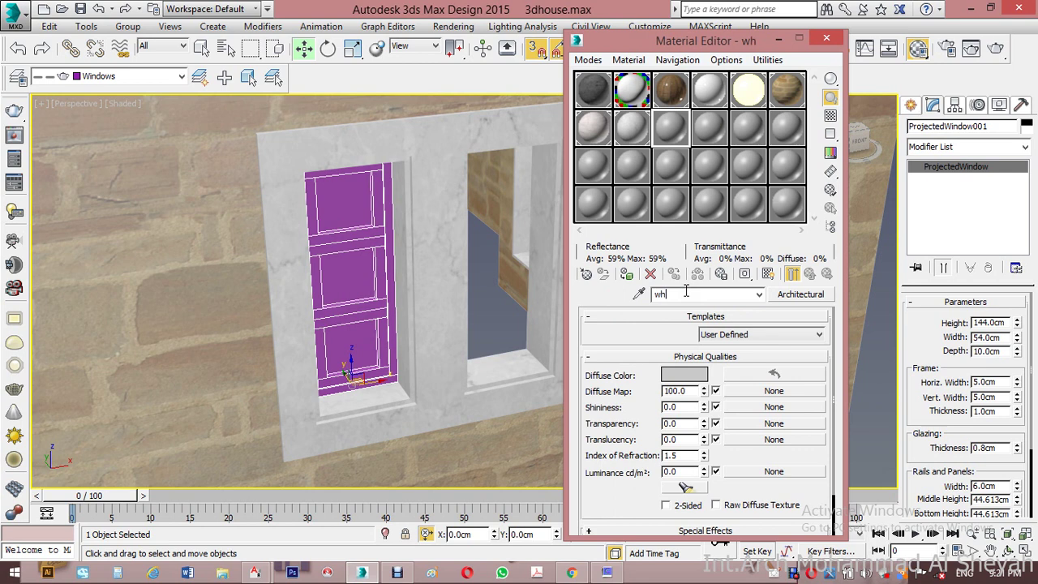
{"action": "key", "text": "BackSpace"}
{"action": "key", "text": "BackSpace"}
{"action": "type", "text": "it"}
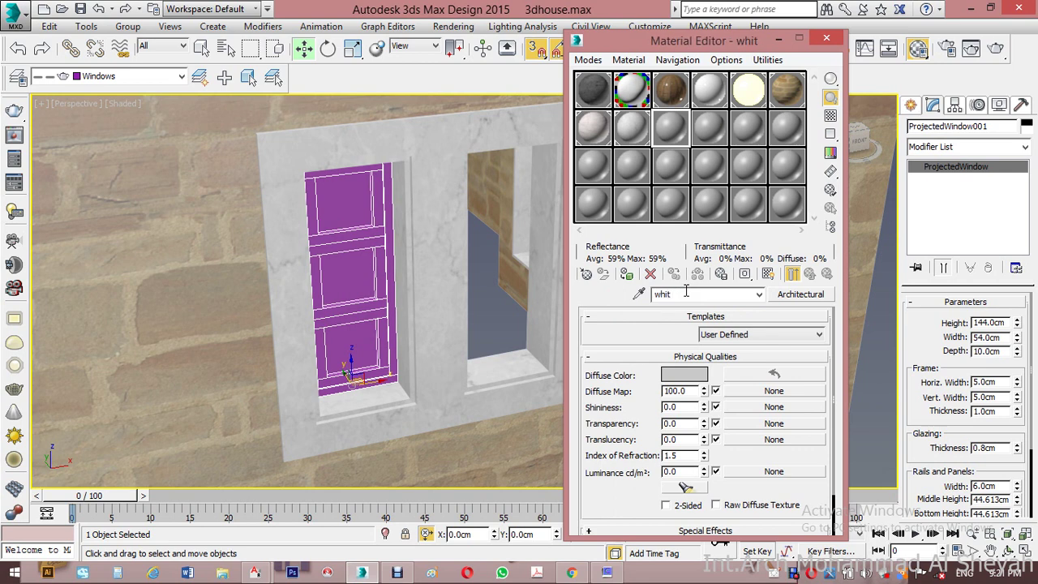
{"action": "type", "text": " glossy"}
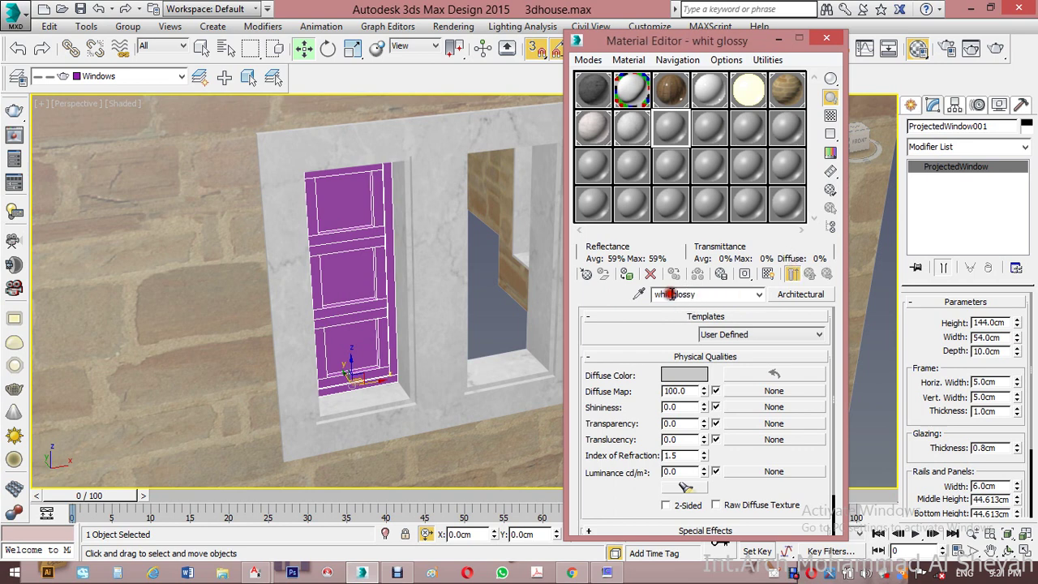
{"action": "type", "text": "e"}
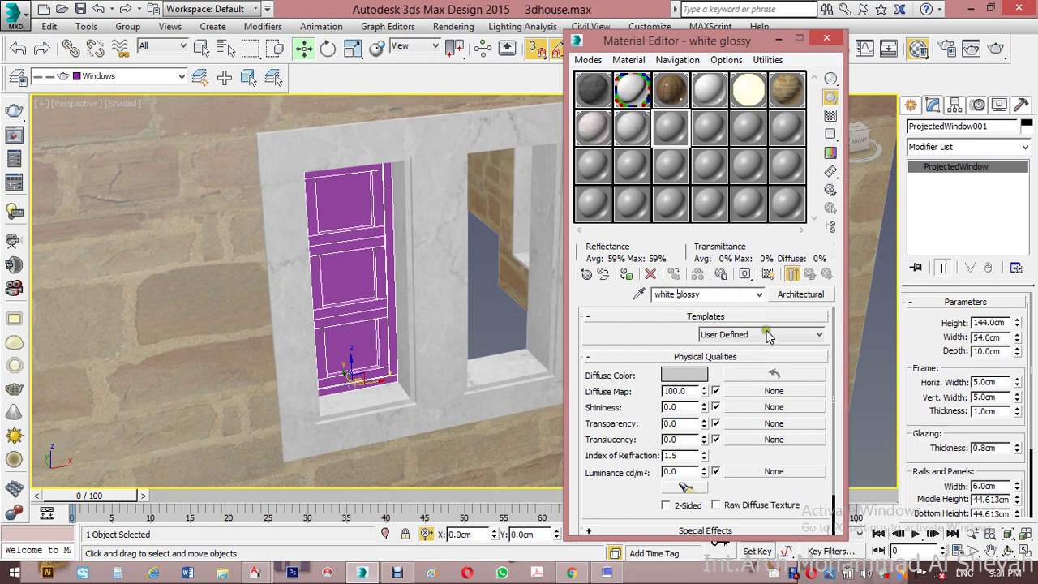
Step: Apply the Plastic template to the white glossy material and set its diffuse color to pure white
{"action": "left_click", "coordinate": [796, 340]}
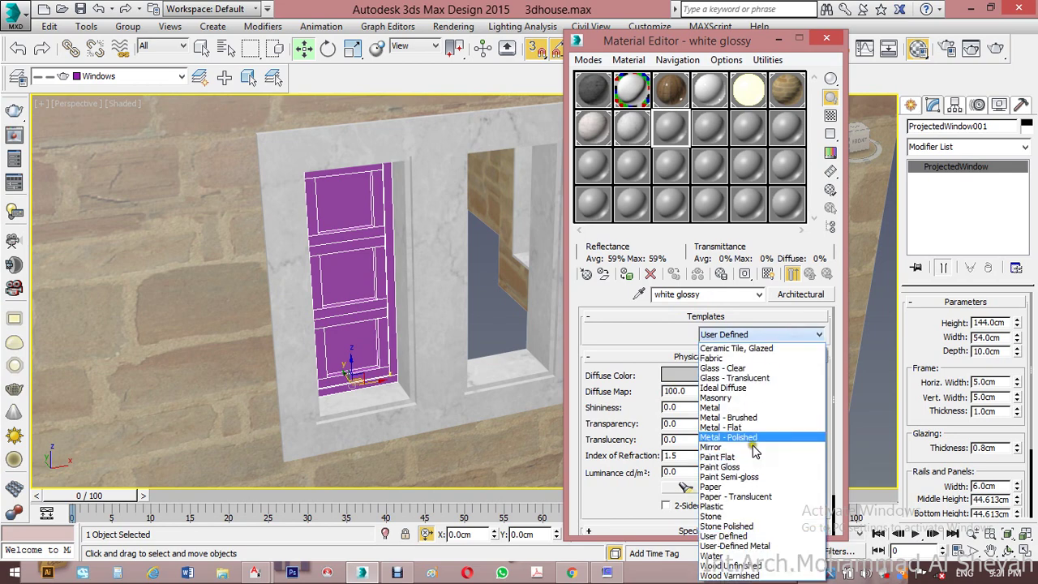
{"action": "left_click", "coordinate": [738, 506]}
{"action": "left_click", "coordinate": [689, 380]}
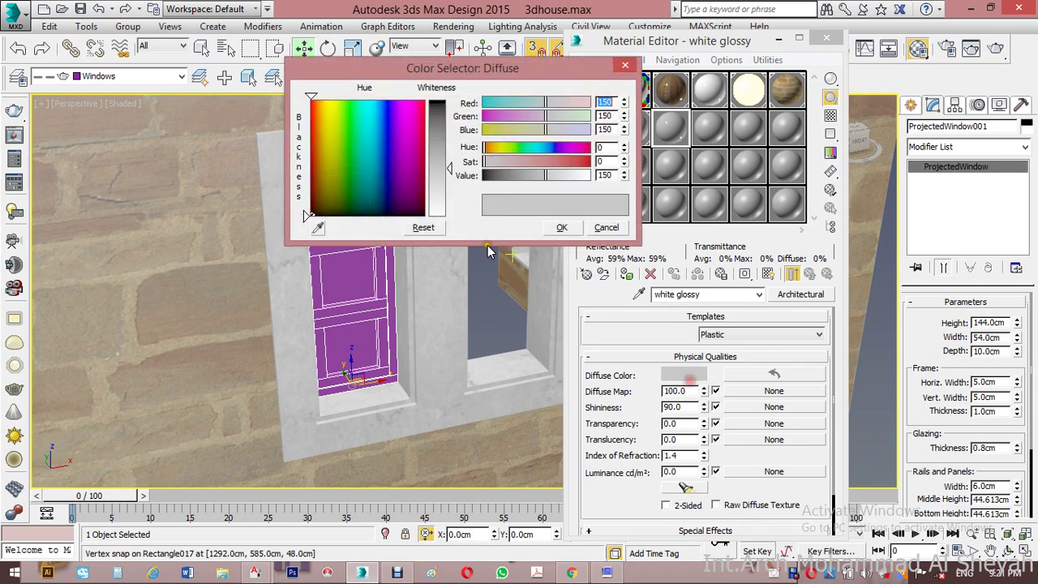
{"action": "left_click_drag", "start_coordinate": [438, 207], "coordinate": [451, 213]}
{"action": "left_click", "coordinate": [562, 227]}
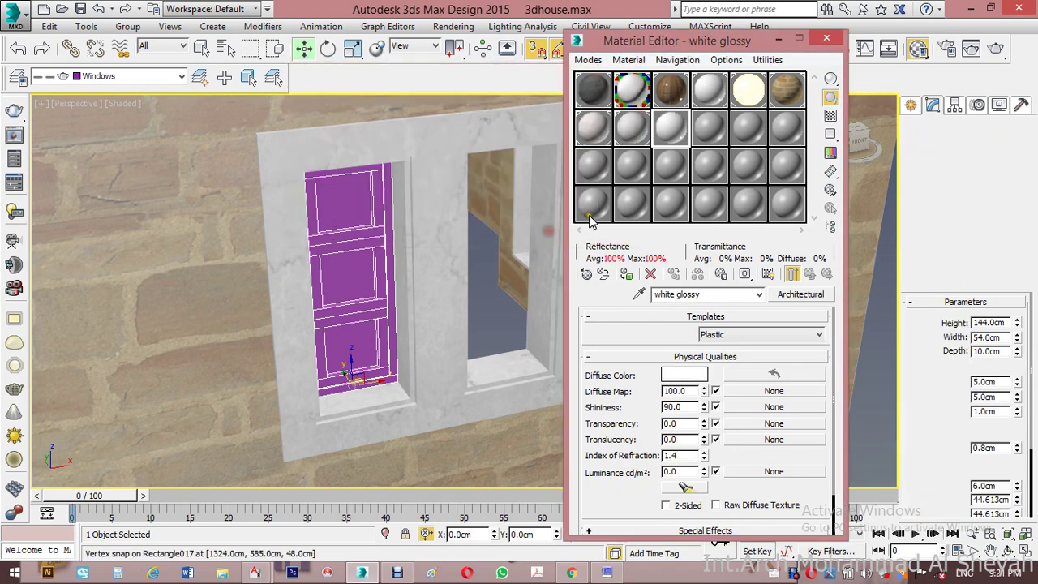
Step: Name the material in the sample slot after white glossy "Glass" and apply the Glass - Clear template to it
{"action": "left_click", "coordinate": [696, 133]}
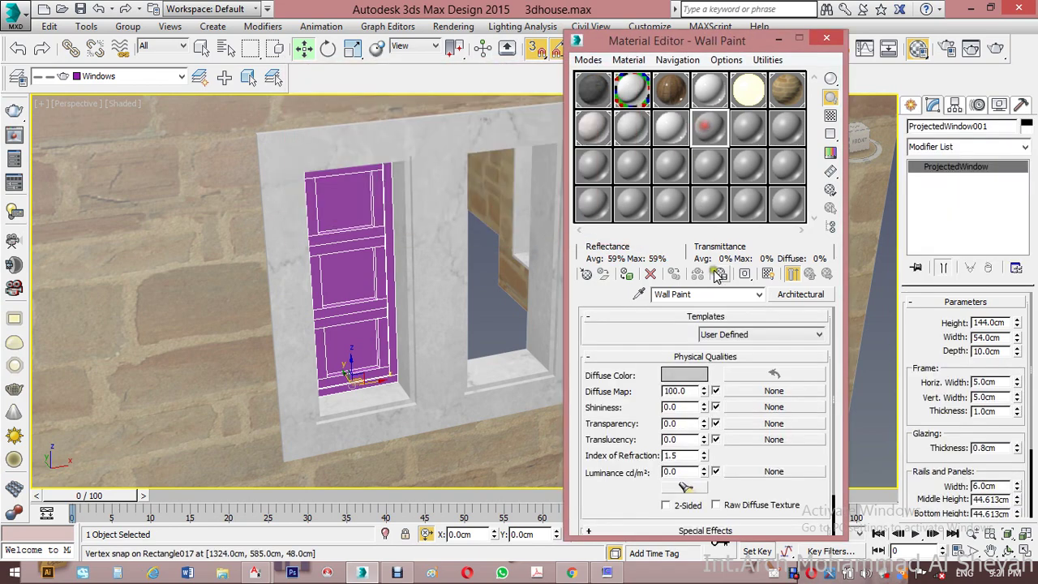
{"action": "left_click_drag", "start_coordinate": [714, 296], "coordinate": [664, 293]}
{"action": "type", "text": "Glass"}
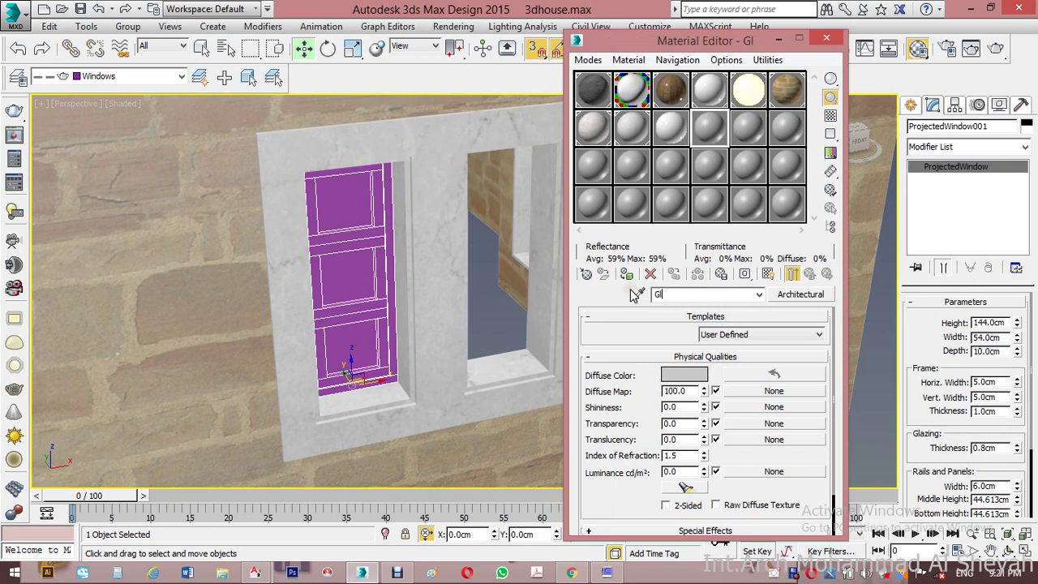
{"action": "left_click", "coordinate": [820, 334]}
{"action": "scroll", "coordinate": [762, 406], "scroll_direction": "up", "scroll_amount": 3}
{"action": "left_click", "coordinate": [740, 370]}
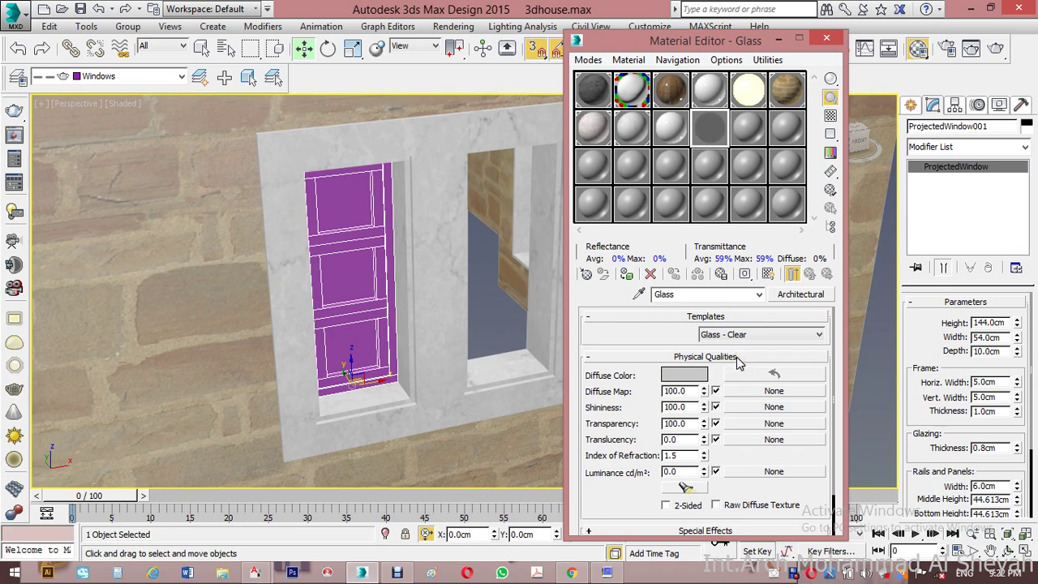
Step: Set the Glass material's diffuse color to a light sky blue
{"action": "left_click", "coordinate": [684, 375]}
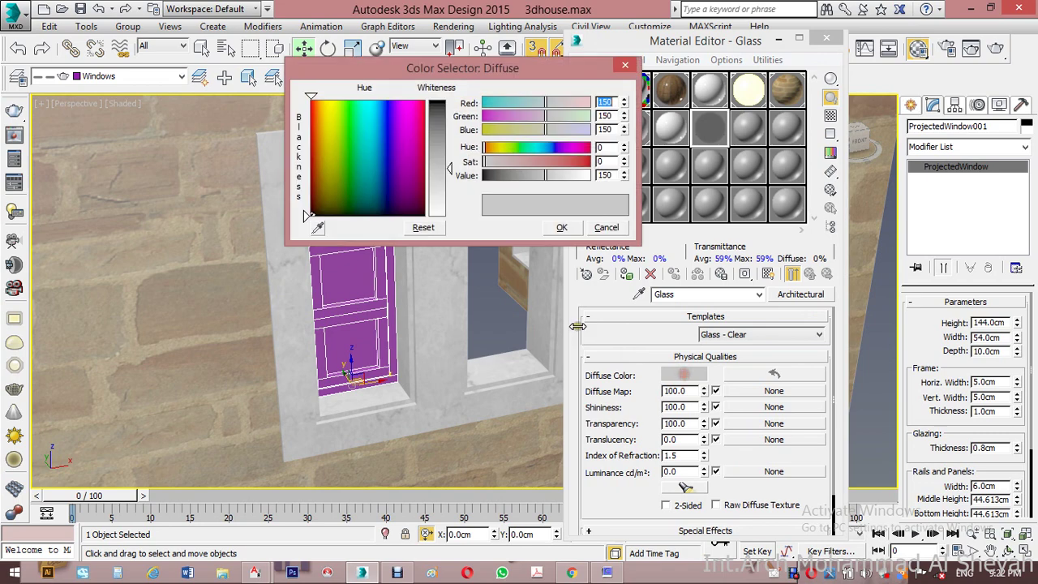
{"action": "left_click", "coordinate": [377, 112]}
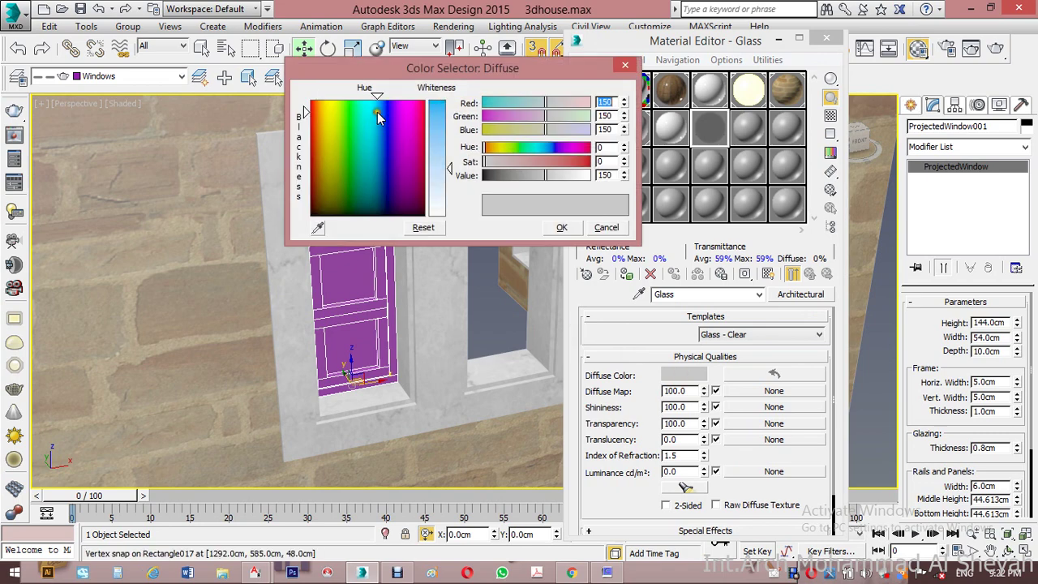
{"action": "left_click", "coordinate": [437, 133]}
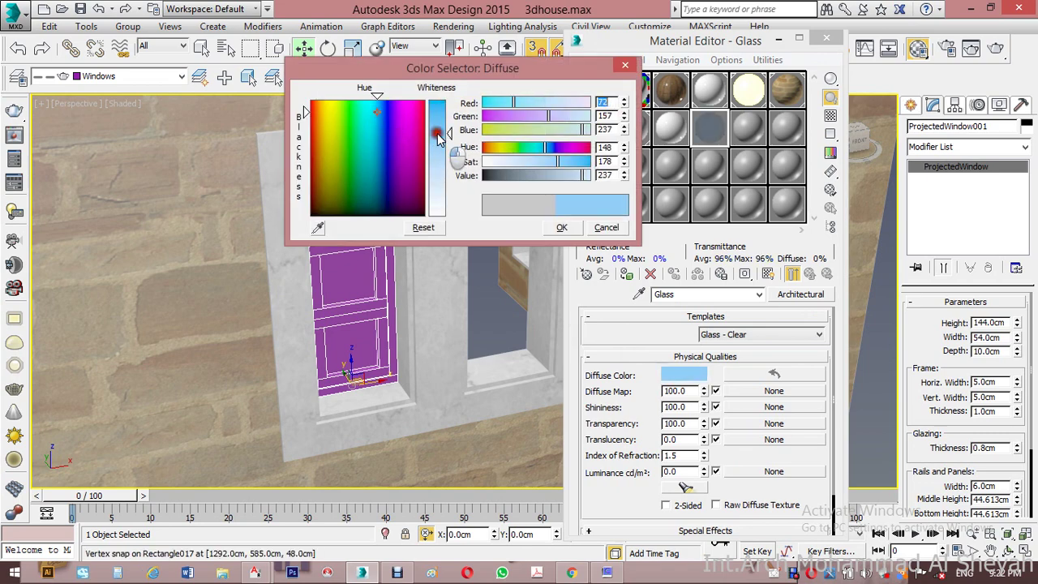
{"action": "left_click", "coordinate": [559, 227]}
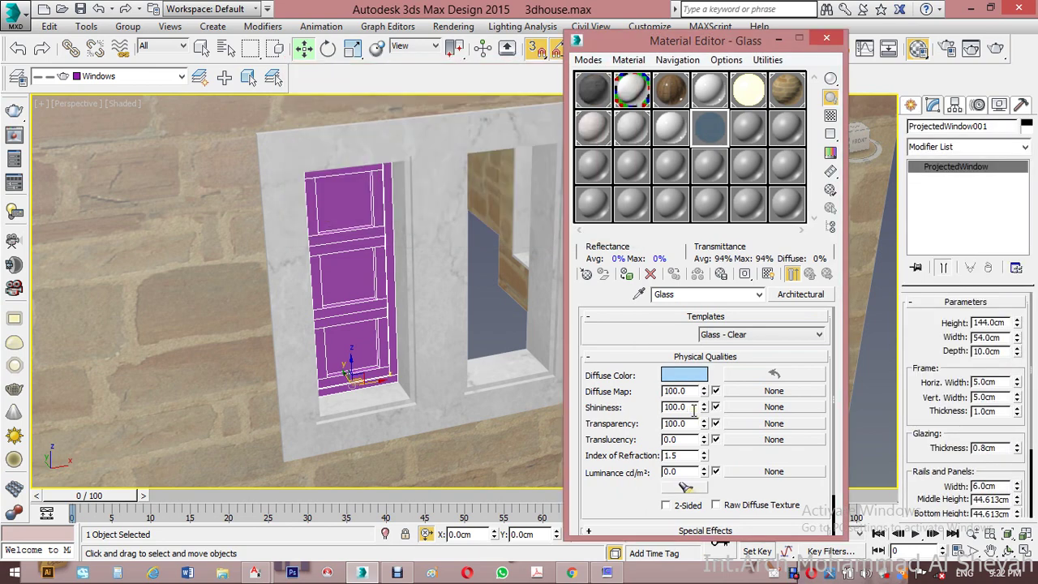
Step: Name the material in the slot after Glass "WINDOW" and change it to Multi/Sub-Object, discarding the old material
{"action": "left_click", "coordinate": [748, 126]}
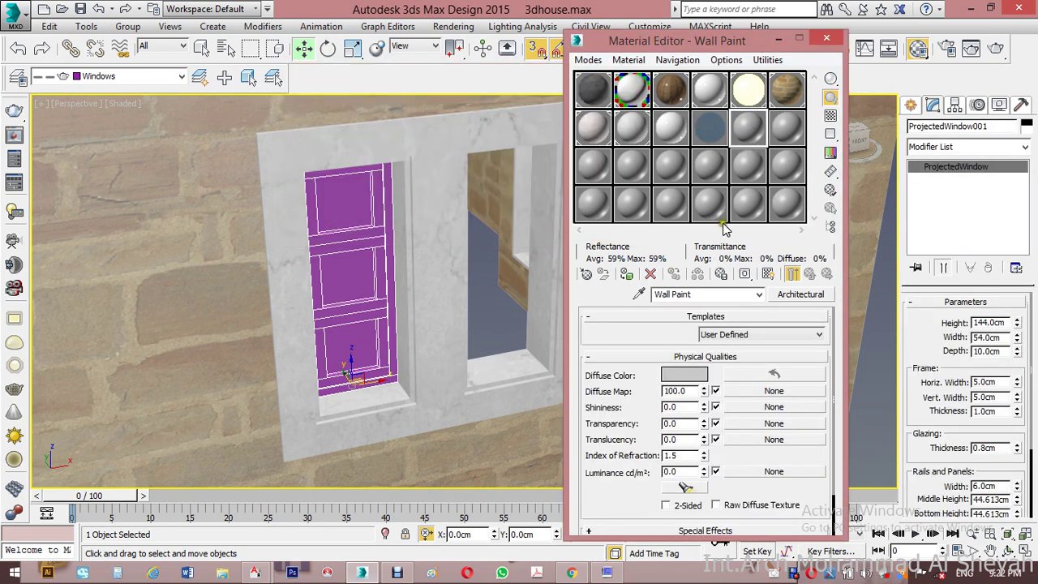
{"action": "left_click", "coordinate": [706, 298]}
{"action": "type", "text": "WINDOW"}
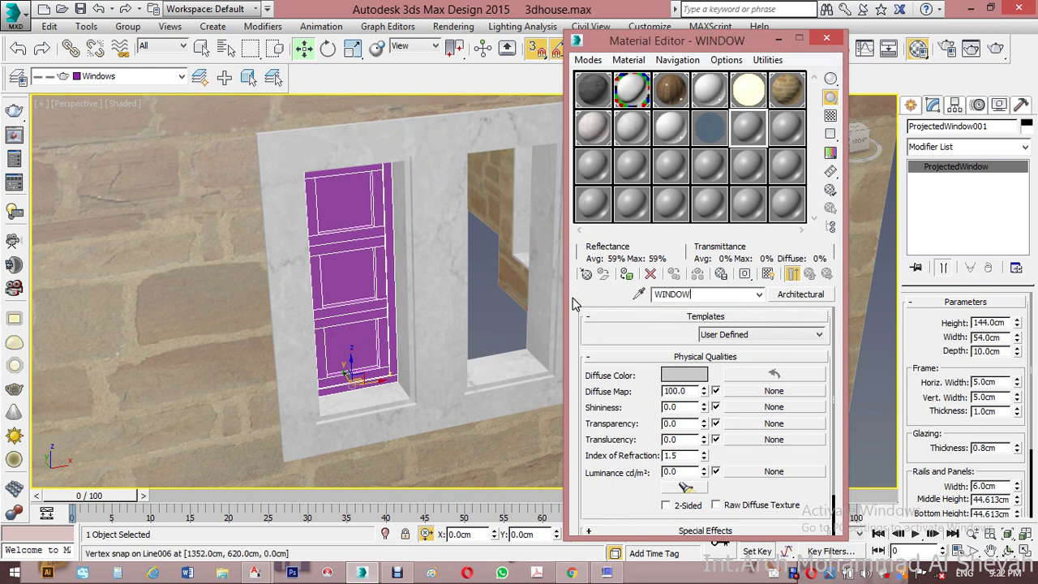
{"action": "left_click", "coordinate": [813, 293]}
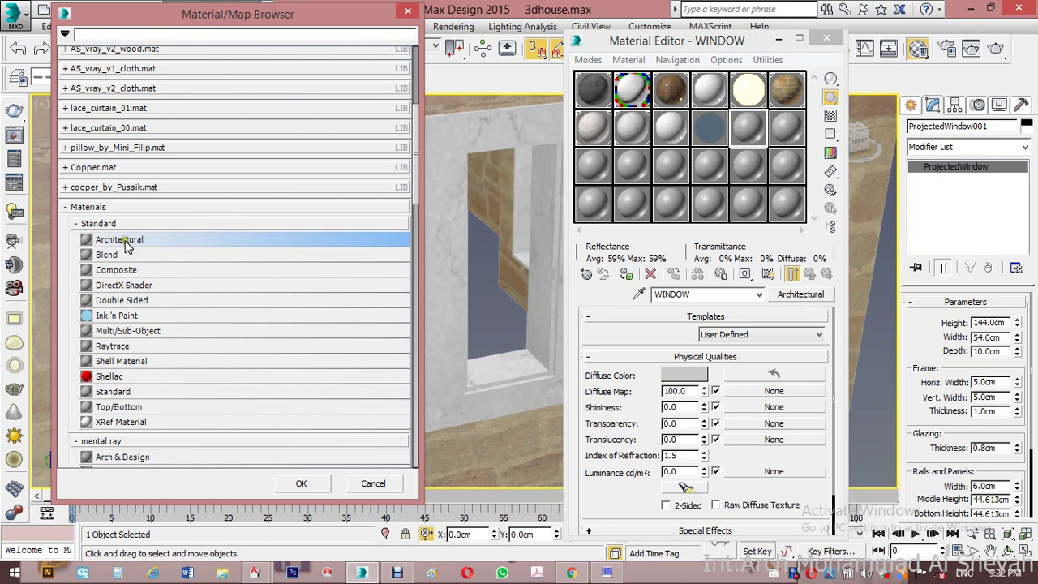
{"action": "left_click", "coordinate": [136, 333]}
{"action": "double_click", "coordinate": [136, 330]}
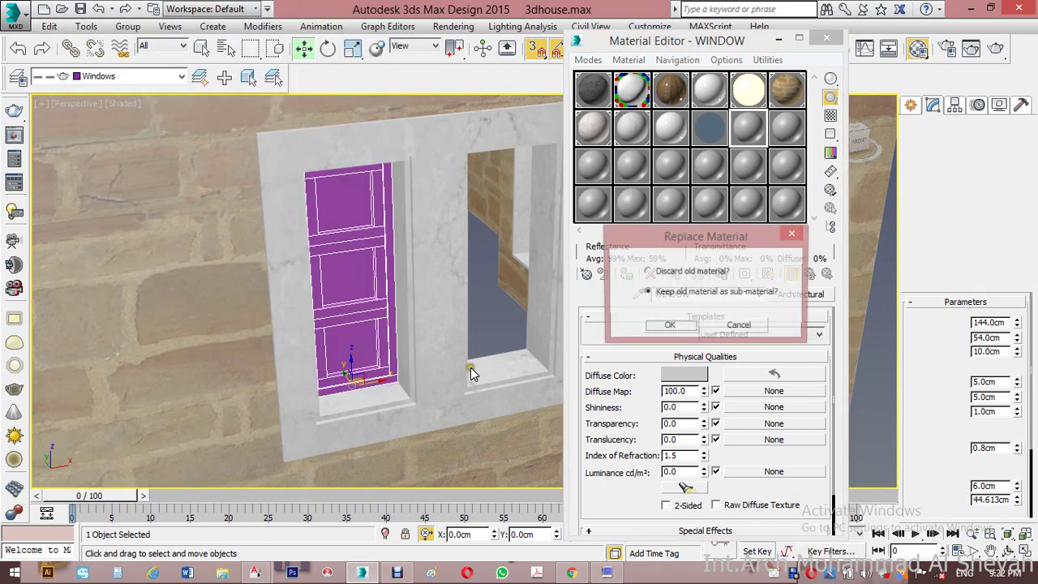
{"action": "left_click", "coordinate": [665, 273]}
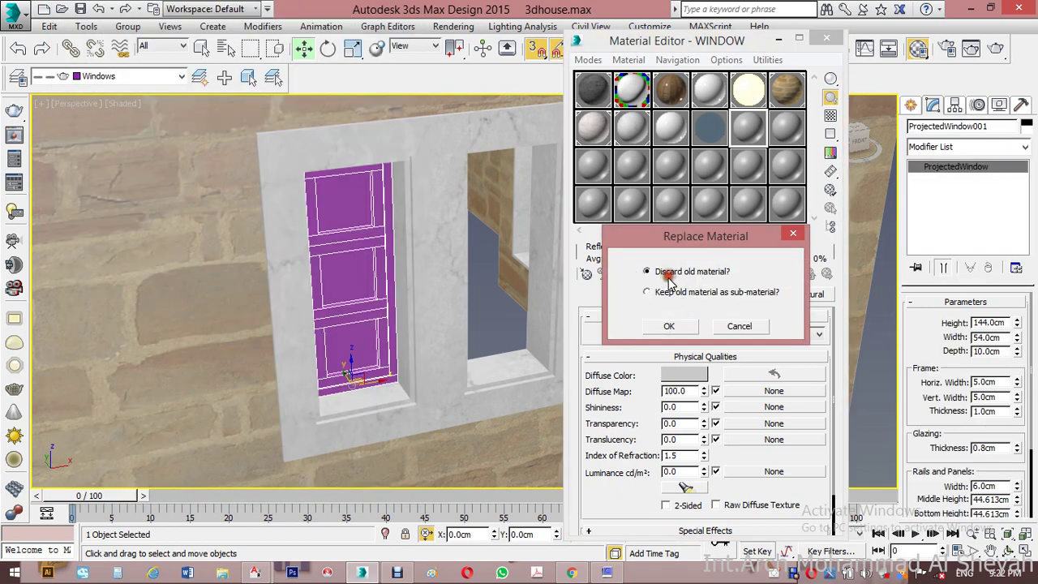
{"action": "left_click", "coordinate": [669, 326]}
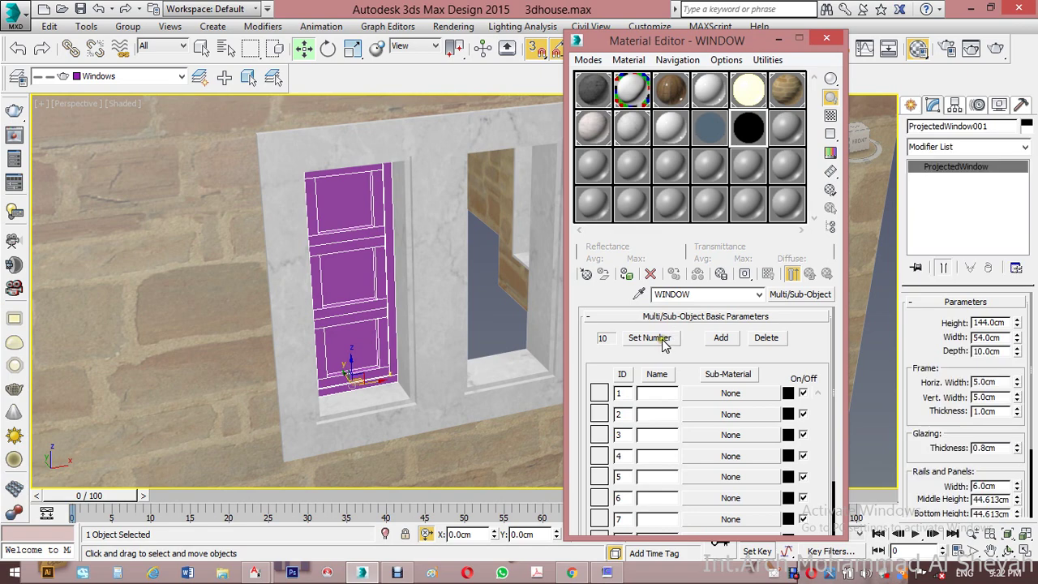
Step: Set the WINDOW material's number of sub-materials to 3
{"action": "left_click", "coordinate": [662, 339]}
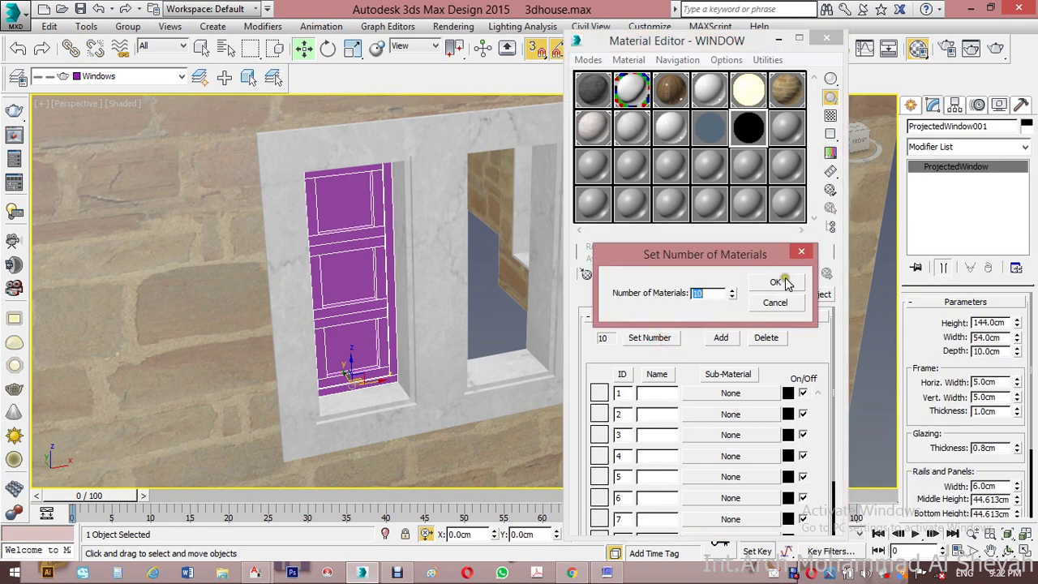
{"action": "type", "text": "3"}
{"action": "left_click", "coordinate": [784, 282]}
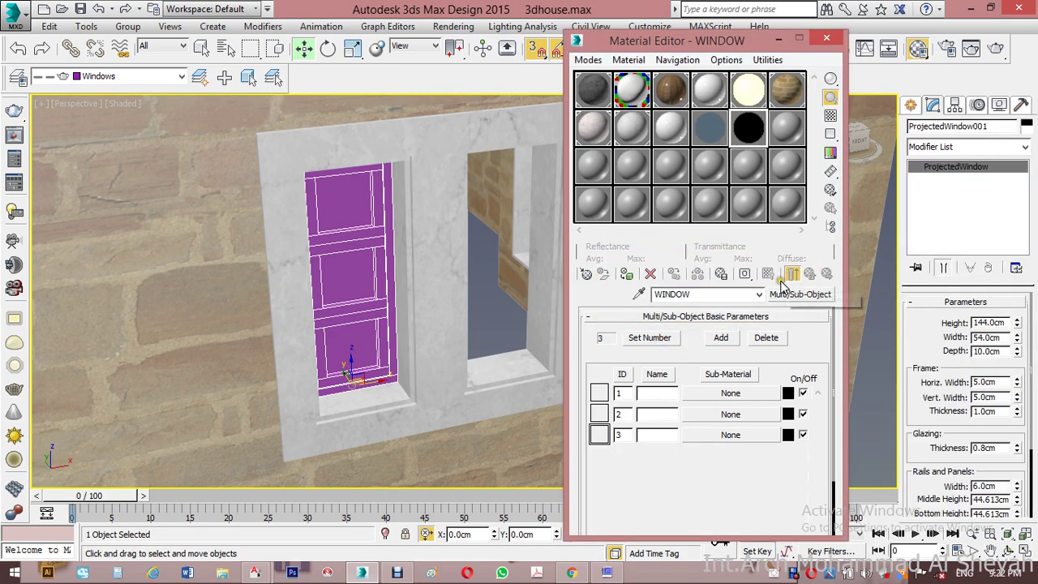
Step: Assign the white glossy material to WINDOW's sub-materials 1 and 2, and the Glass material to sub-material 3
{"action": "left_click_drag", "start_coordinate": [671, 132], "coordinate": [725, 420]}
{"action": "left_click", "coordinate": [672, 336]}
{"action": "left_click", "coordinate": [678, 335]}
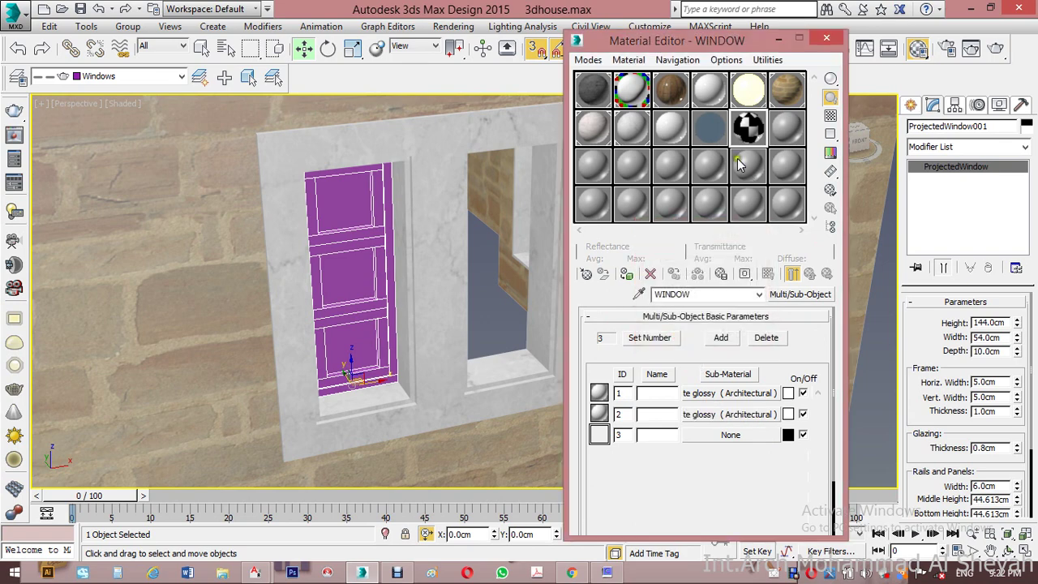
{"action": "left_click_drag", "start_coordinate": [709, 130], "coordinate": [722, 433]}
{"action": "left_click", "coordinate": [672, 335]}
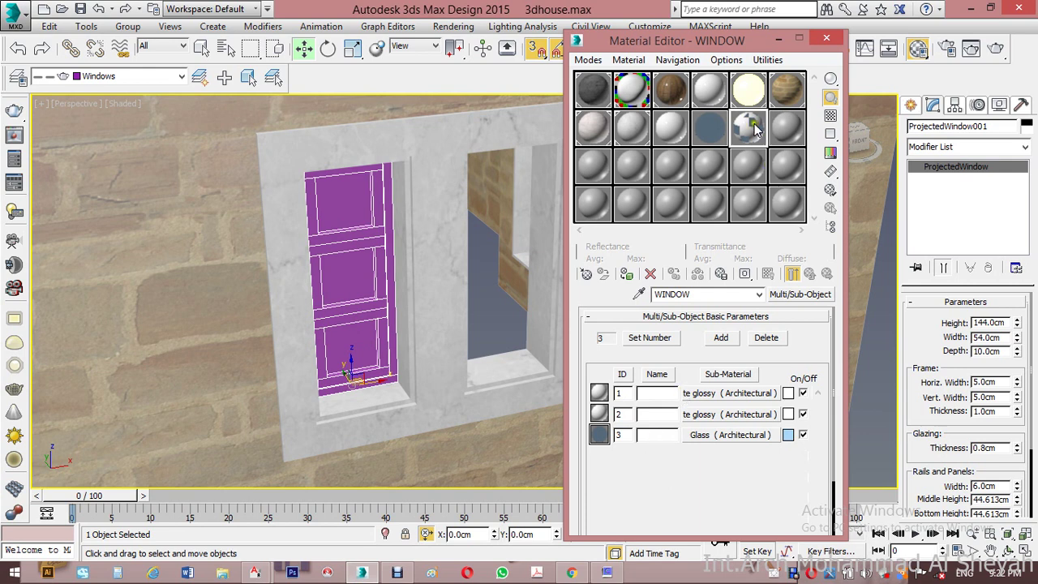
Step: Apply the WINDOW material to the projected window in the first opening and close the Material Editor
{"action": "left_click_drag", "start_coordinate": [751, 128], "coordinate": [353, 221]}
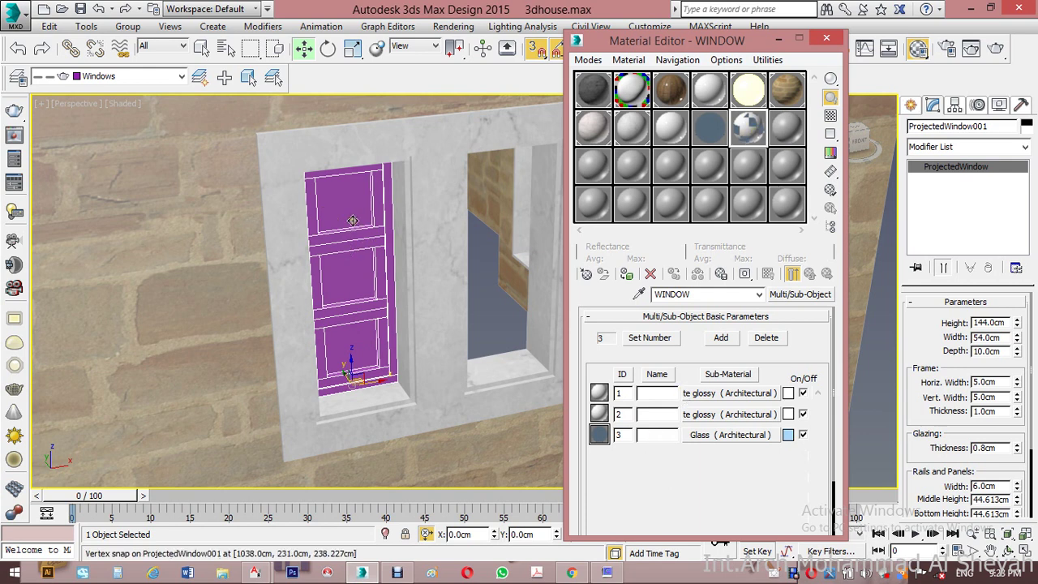
{"action": "left_click_drag", "start_coordinate": [377, 393], "coordinate": [373, 395]}
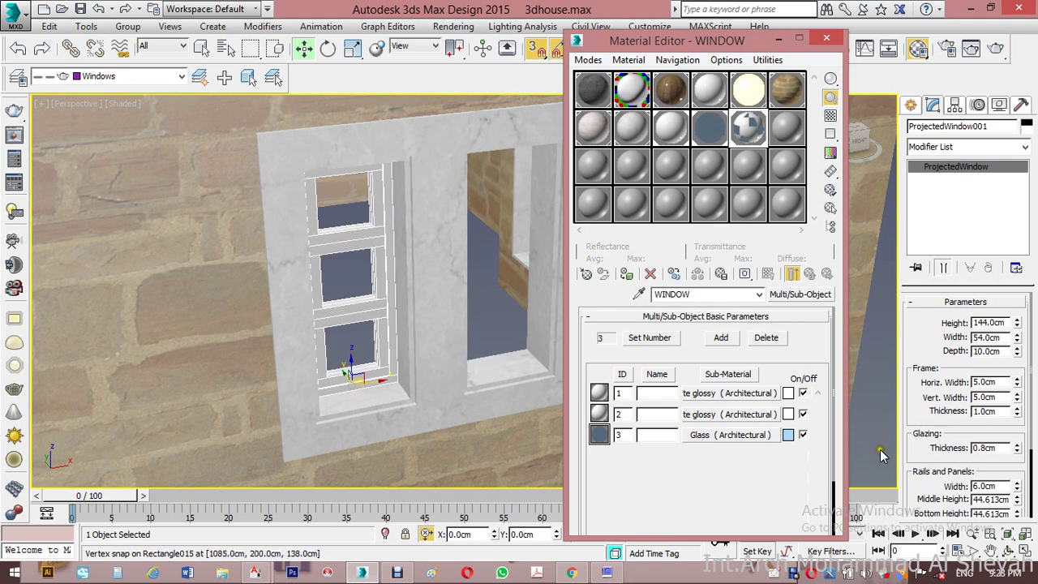
{"action": "scroll", "coordinate": [941, 357], "scroll_direction": "down", "scroll_amount": 3}
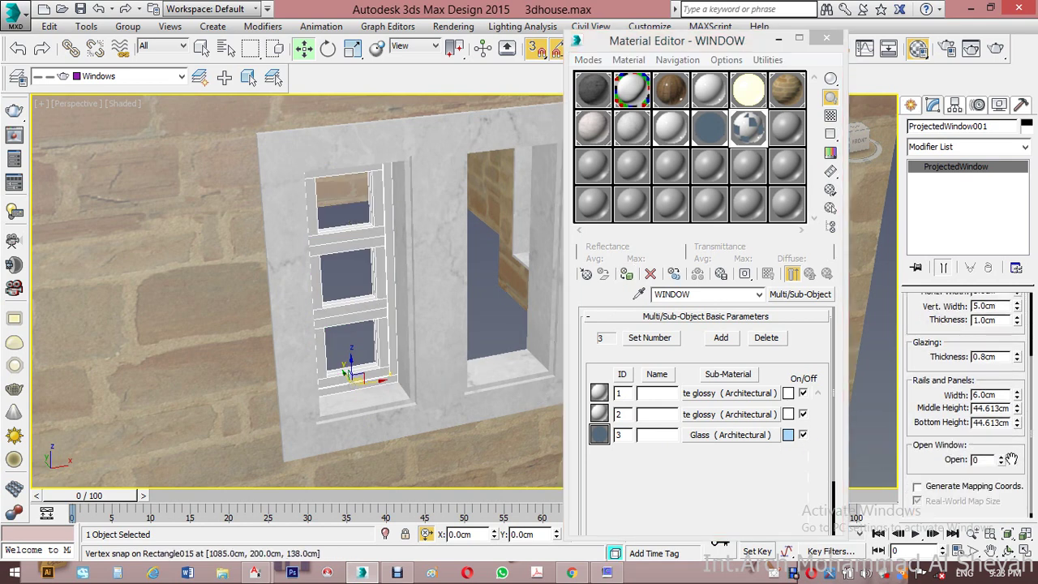
{"action": "left_click_drag", "start_coordinate": [1006, 462], "coordinate": [981, 498]}
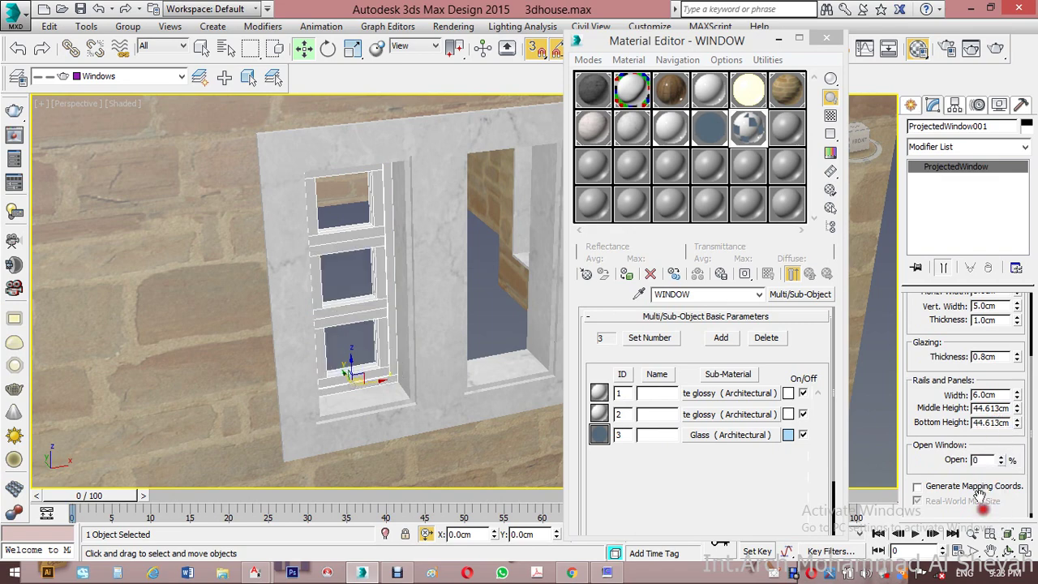
{"action": "left_click", "coordinate": [826, 38]}
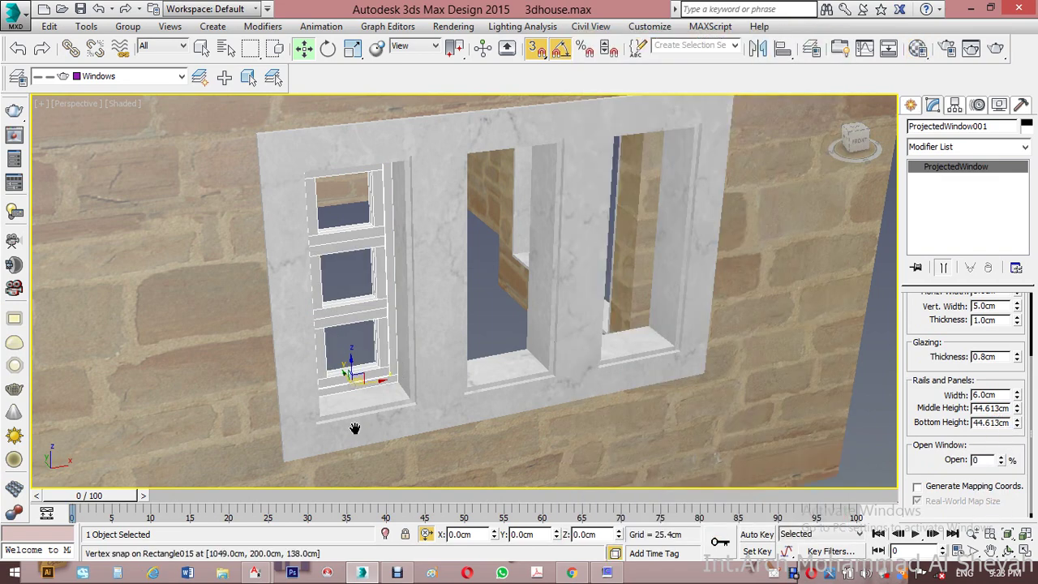
Step: Clone the projected window as 2 independent copies into the other two openings, snapping from one opening's corner to the next
{"action": "middle_click_drag", "start_coordinate": [355, 428], "coordinate": [339, 420]}
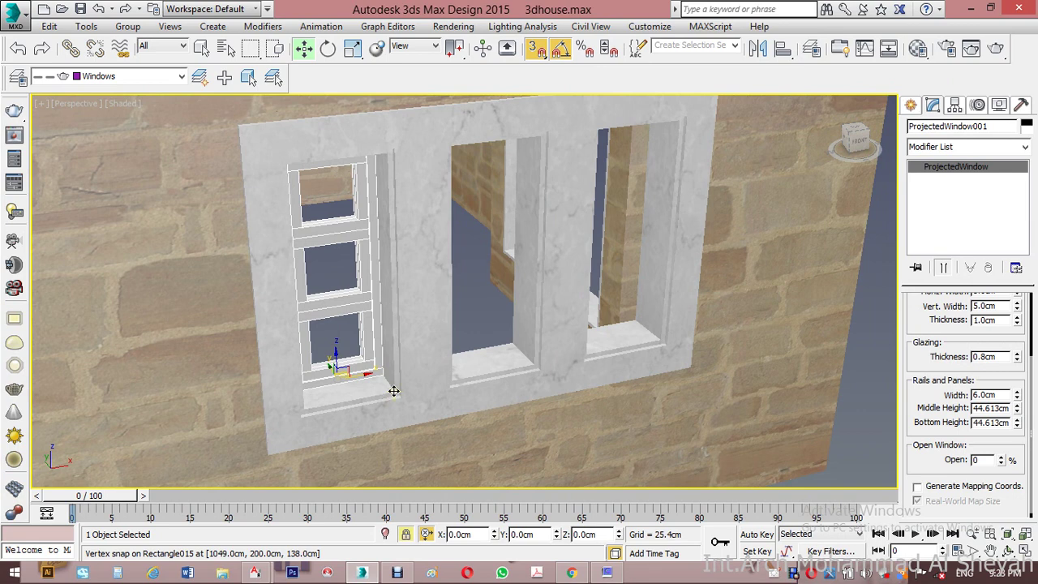
{"action": "mouse_move", "coordinate": [393, 391]}
{"action": "left_mouse_down", "text": "shift"}
{"action": "mouse_move", "coordinate": [412, 406]}
{"action": "mouse_move", "coordinate": [475, 401]}
{"action": "mouse_move", "coordinate": [534, 359]}
{"action": "left_mouse_up", "text": "shift"}
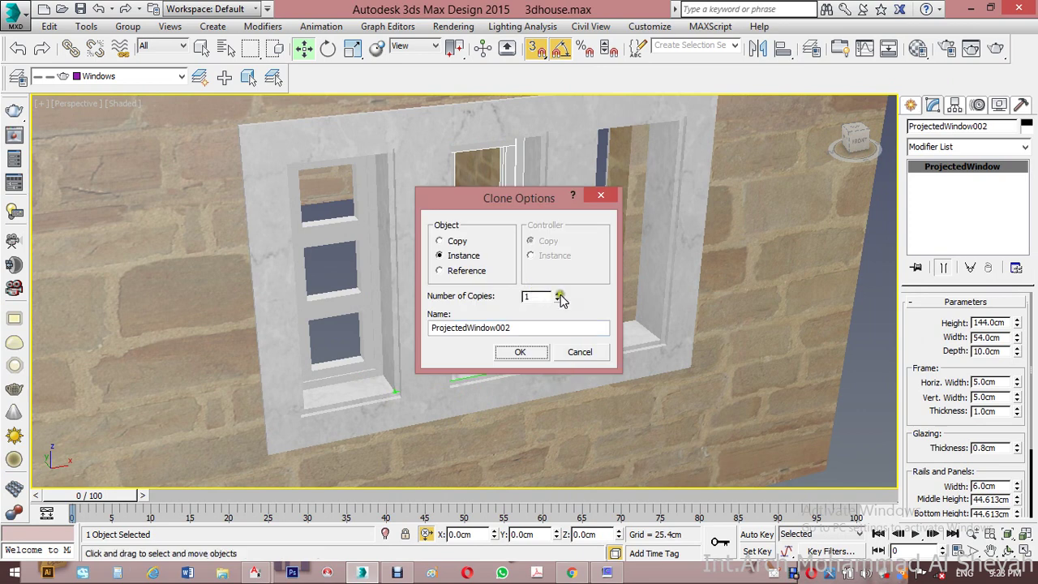
{"action": "left_click", "coordinate": [456, 241]}
{"action": "left_click", "coordinate": [558, 294]}
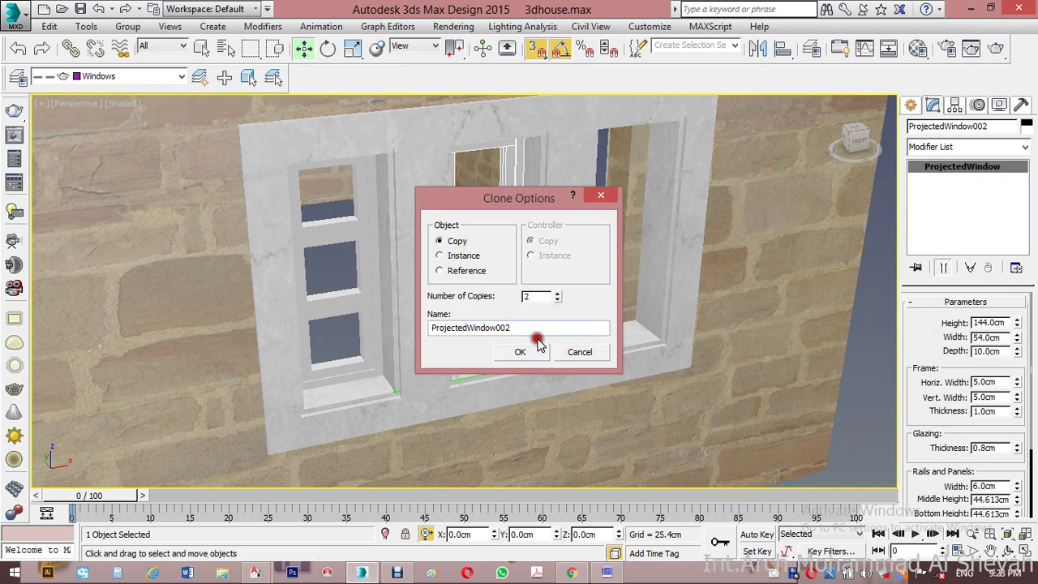
{"action": "left_click", "coordinate": [531, 351]}
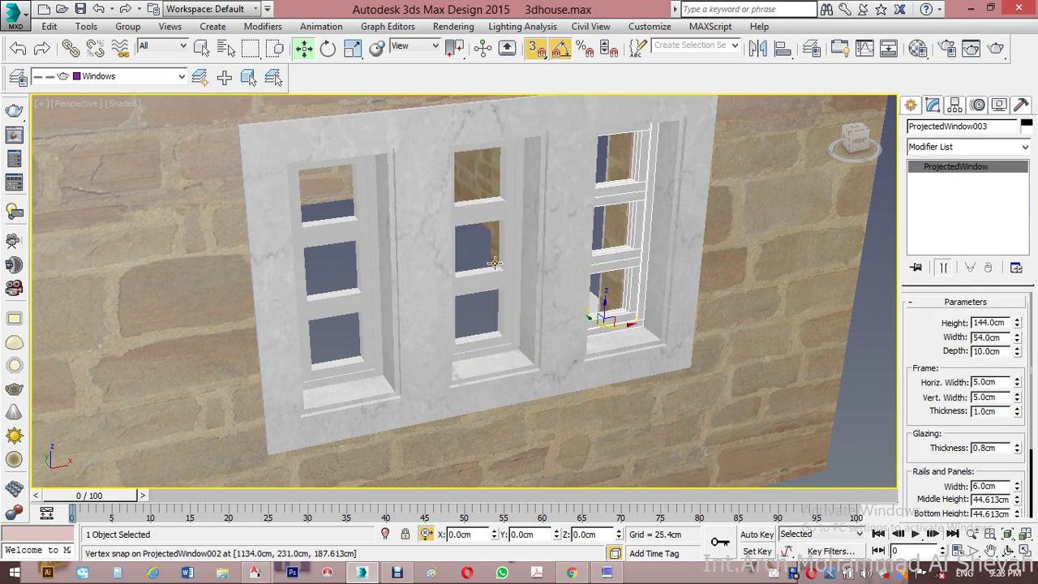
Step: Select the three projected windows and clone them as independent copies into the upper triple opening, snapping from one stone frame's corner to the other's
{"action": "left_click", "coordinate": [494, 272], "text": "ctrl"}
{"action": "left_click", "coordinate": [362, 303], "text": "ctrl"}
{"action": "scroll", "coordinate": [449, 332], "scroll_direction": "down", "scroll_amount": 4}
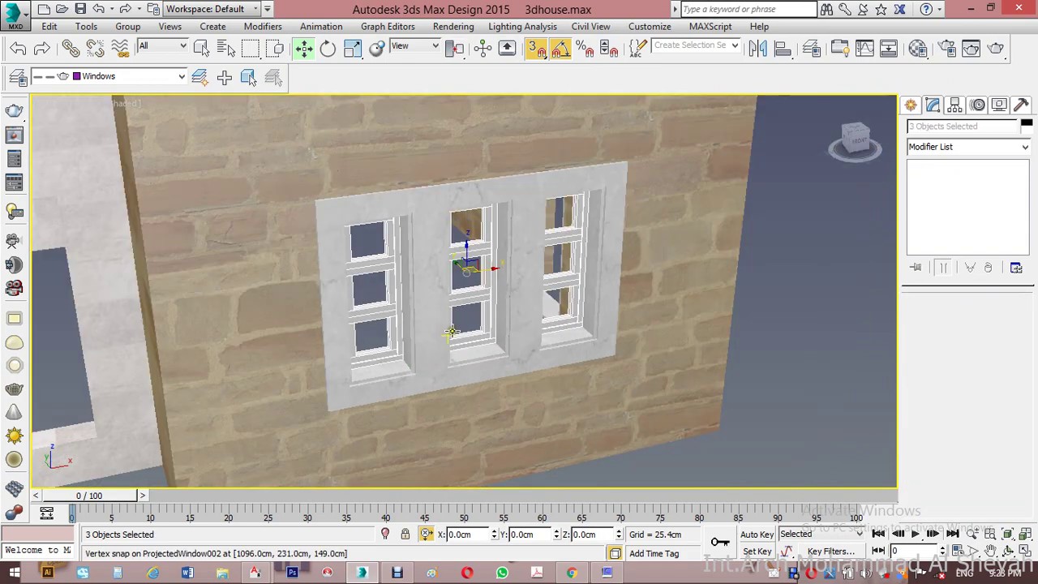
{"action": "middle_click_drag", "start_coordinate": [591, 292], "coordinate": [605, 403]}
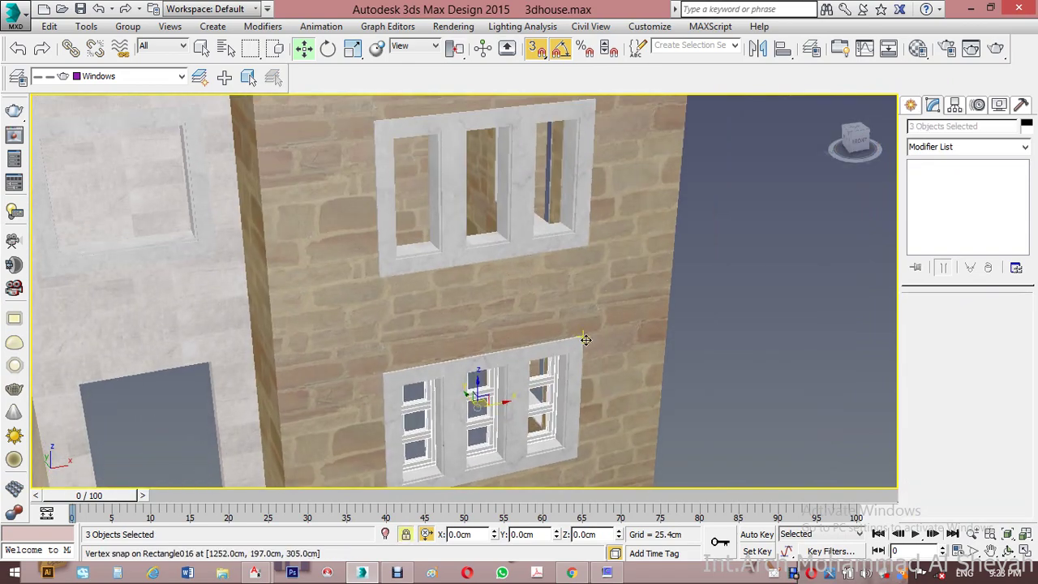
{"action": "left_click_drag", "start_coordinate": [602, 354], "coordinate": [589, 96]}
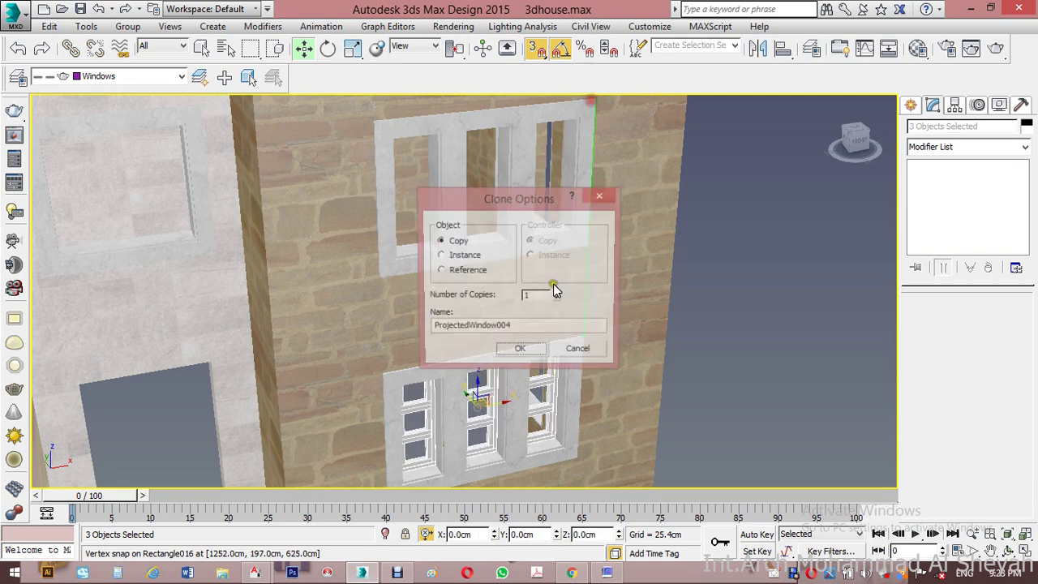
{"action": "left_click", "coordinate": [584, 347]}
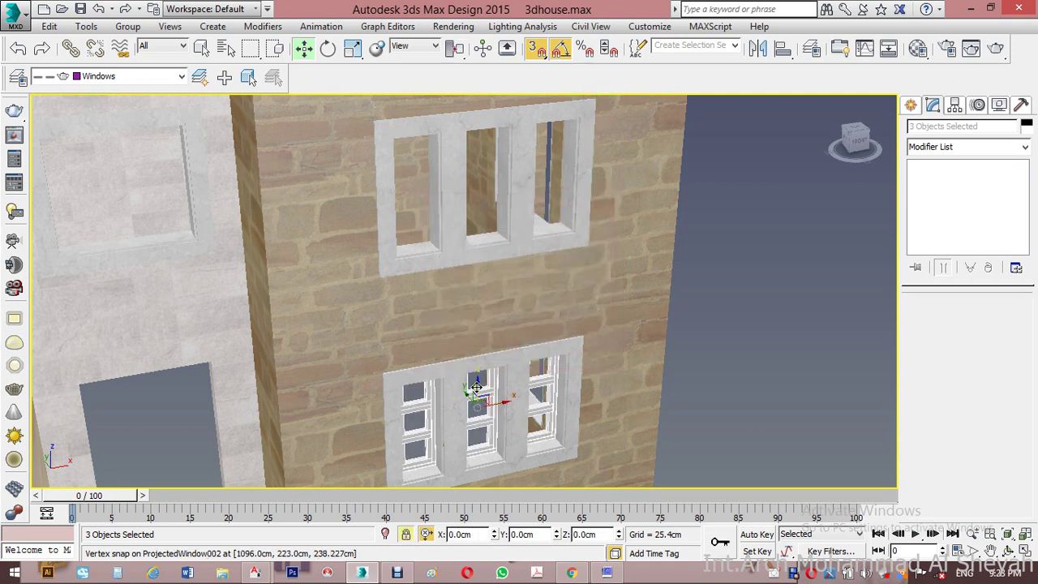
{"action": "mouse_move", "coordinate": [584, 344]}
{"action": "left_mouse_down", "text": "shift"}
{"action": "mouse_move", "coordinate": [603, 359]}
{"action": "mouse_move", "coordinate": [621, 157]}
{"action": "mouse_move", "coordinate": [607, 103]}
{"action": "mouse_move", "coordinate": [595, 102]}
{"action": "left_mouse_up", "text": "shift"}
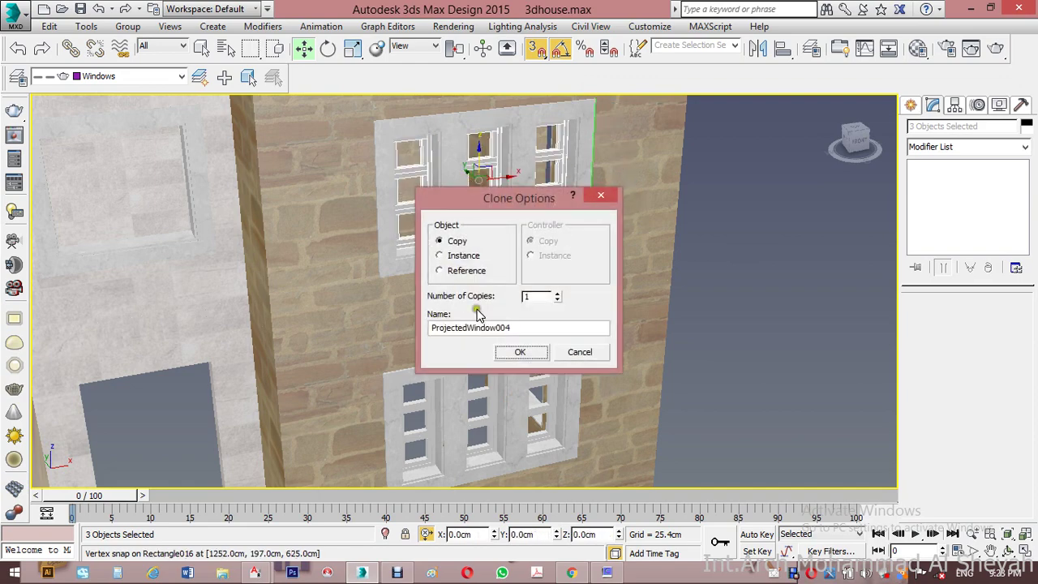
{"action": "left_click", "coordinate": [519, 351]}
{"action": "left_click", "coordinate": [702, 272]}
Step: Create a sliding window 159 cm wide, 32 cm deep and 144 cm high in the single upper-floor opening, snapping to its corners
{"action": "scroll", "coordinate": [552, 324], "scroll_direction": "down", "scroll_amount": 8}
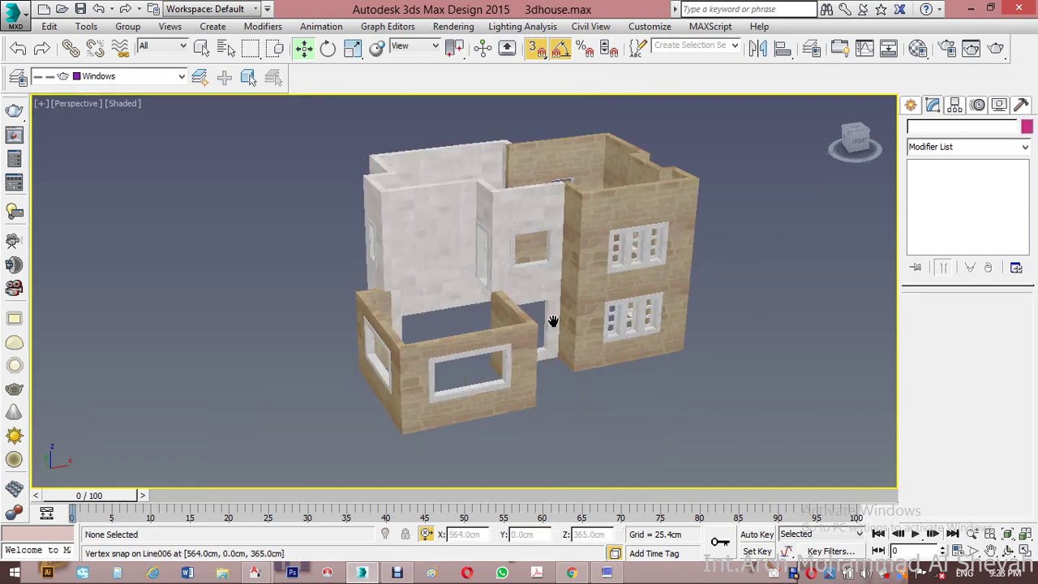
{"action": "scroll", "coordinate": [576, 272], "scroll_direction": "up", "scroll_amount": 8}
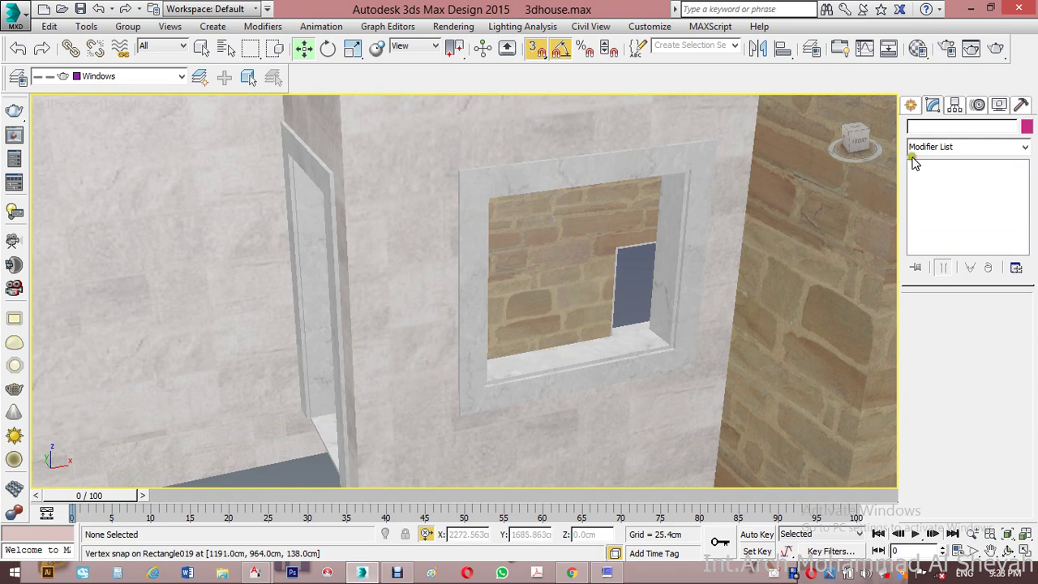
{"action": "left_click", "coordinate": [912, 108]}
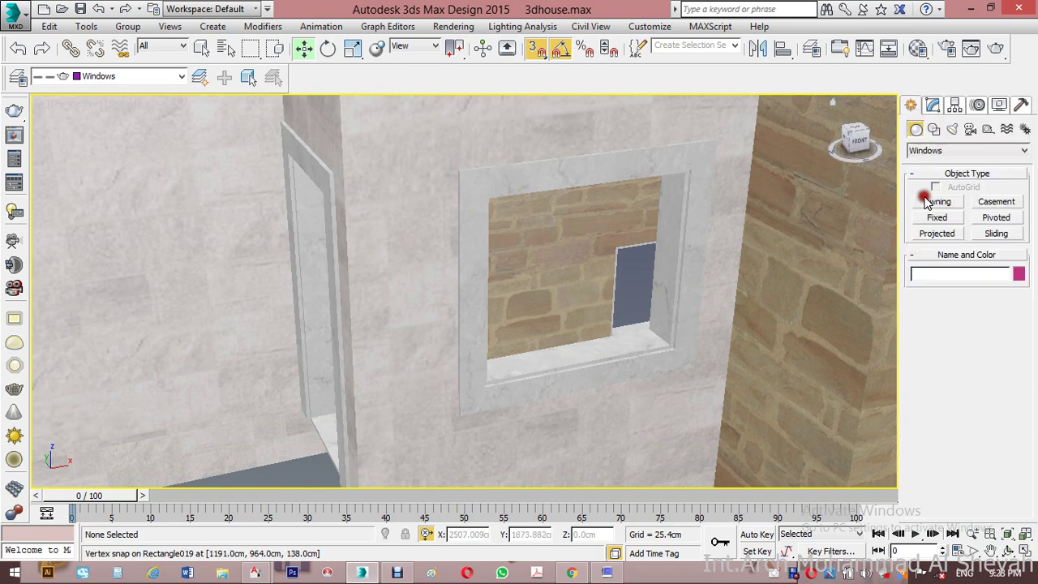
{"action": "left_click", "coordinate": [997, 233]}
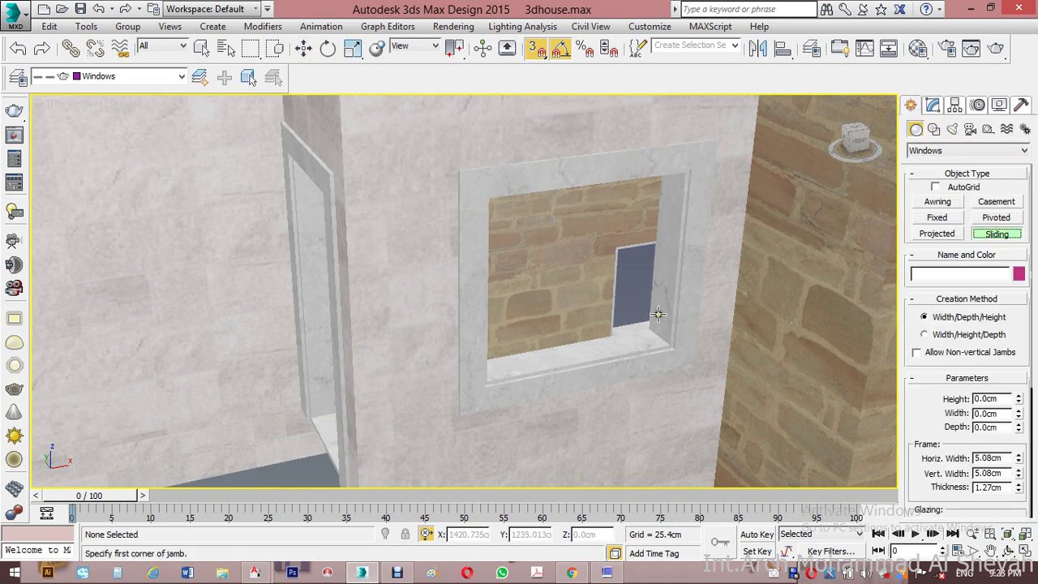
{"action": "left_click_drag", "start_coordinate": [650, 329], "coordinate": [485, 362]}
{"action": "left_click", "coordinate": [492, 374]}
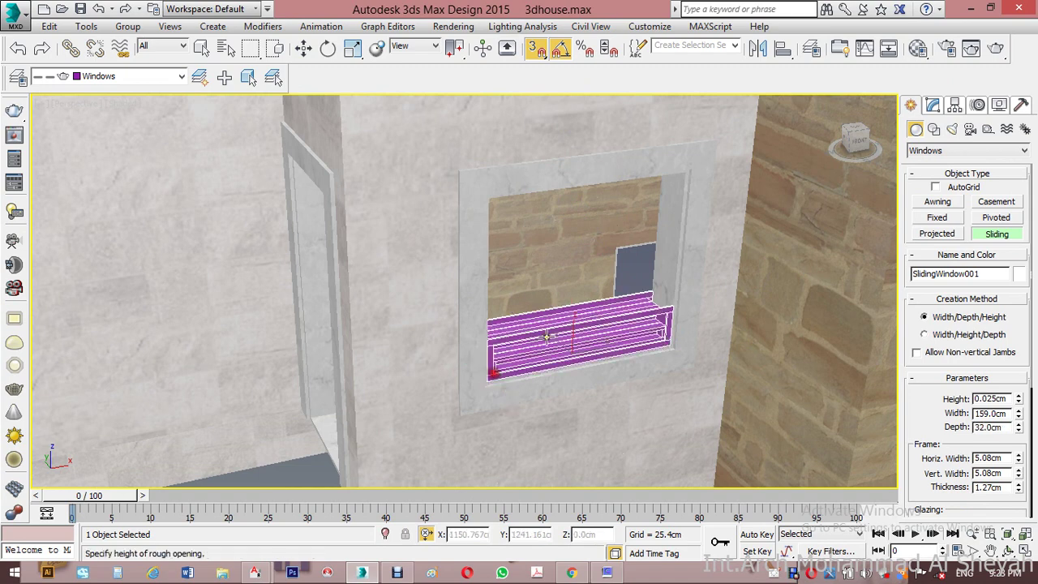
{"action": "left_click", "coordinate": [705, 185]}
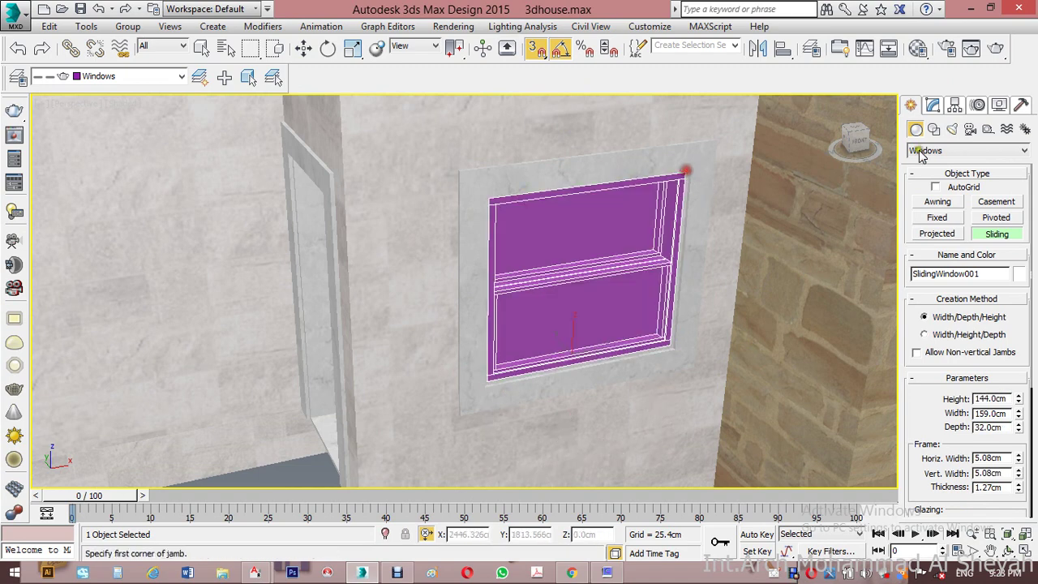
Step: Set the sliding window's depth to 10 cm, its frame's horizontal and vertical widths to 5 cm and the frame thickness to 1 cm
{"action": "left_click", "coordinate": [933, 106]}
{"action": "left_click", "coordinate": [986, 351]}
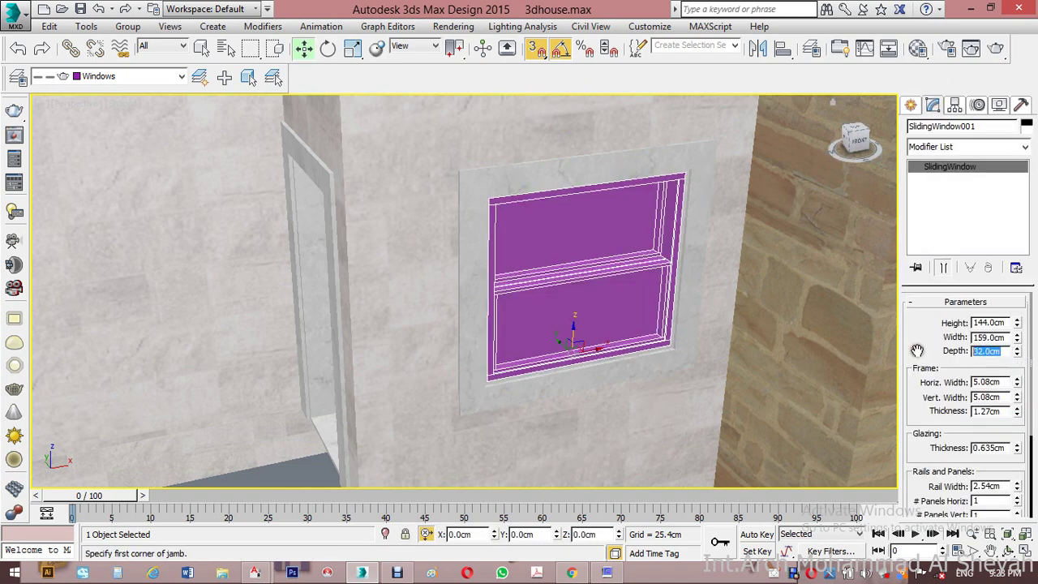
{"action": "type", "text": "10"}
{"action": "key", "text": "Tab"}
{"action": "type", "text": "5"}
{"action": "key", "text": "Tab"}
{"action": "type", "text": "5"}
{"action": "key", "text": "Tab"}
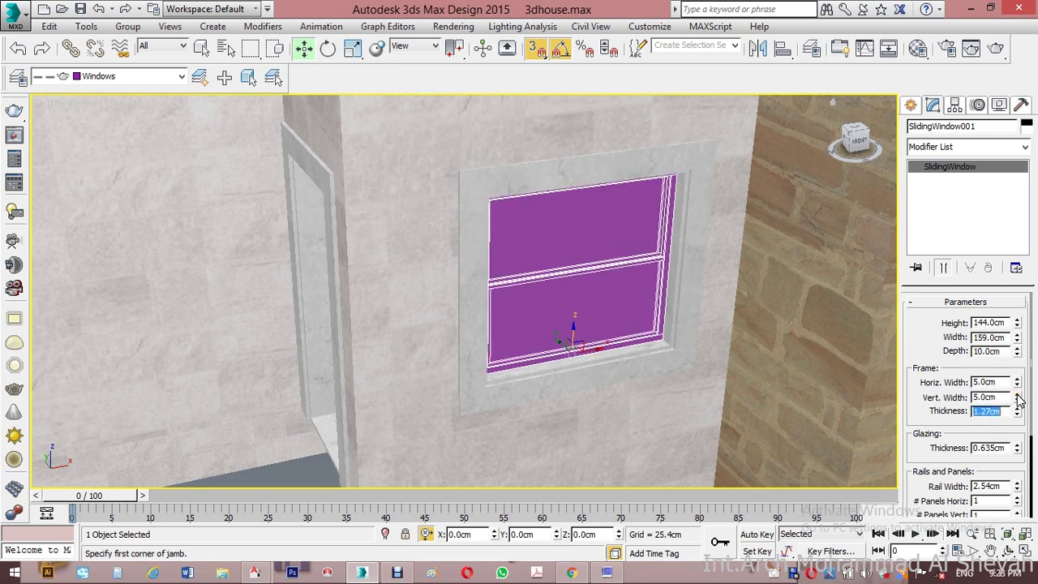
{"action": "type", "text": "1"}
{"action": "key", "text": "Tab"}
Step: Set the sliding window's glazing thickness to 0.5 cm and rail width to 3 cm, and turn off the Hung option
{"action": "type", "text": ".5"}
{"action": "key", "text": "Tab"}
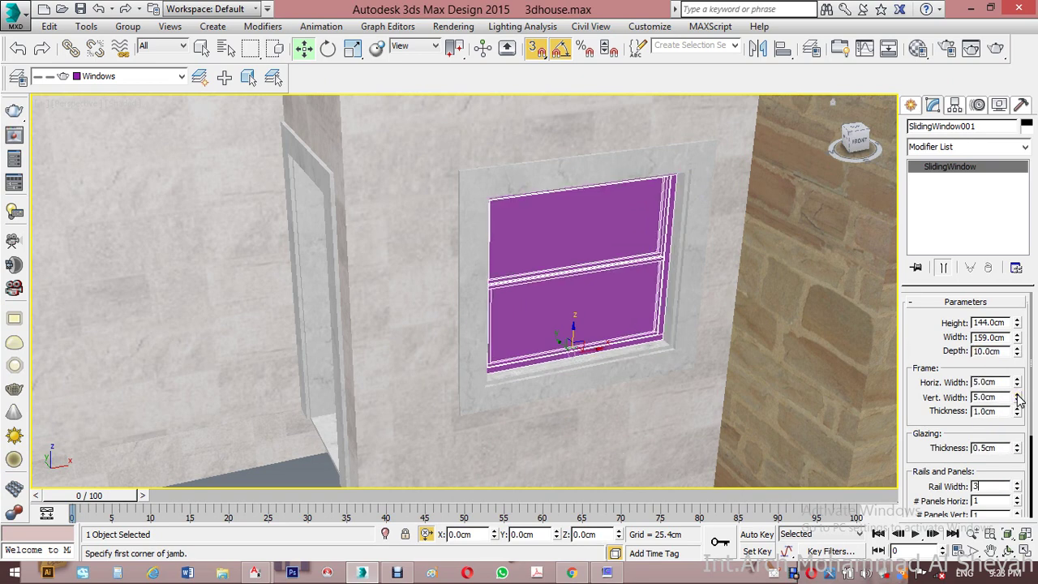
{"action": "type", "text": "3"}
{"action": "key", "text": "Tab"}
{"action": "scroll", "coordinate": [955, 372], "scroll_direction": "down", "scroll_amount": 3}
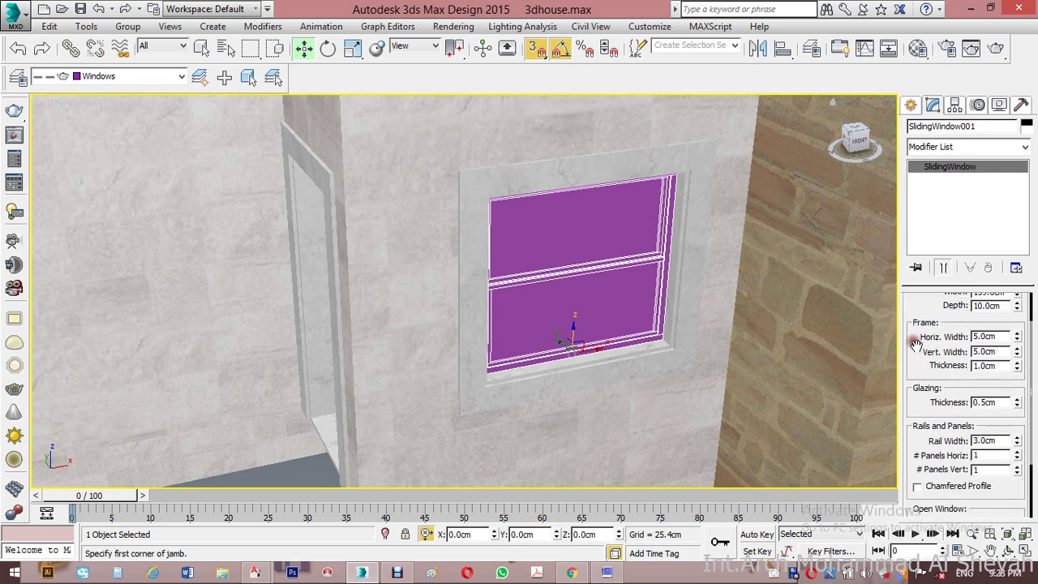
{"action": "left_click", "coordinate": [928, 502]}
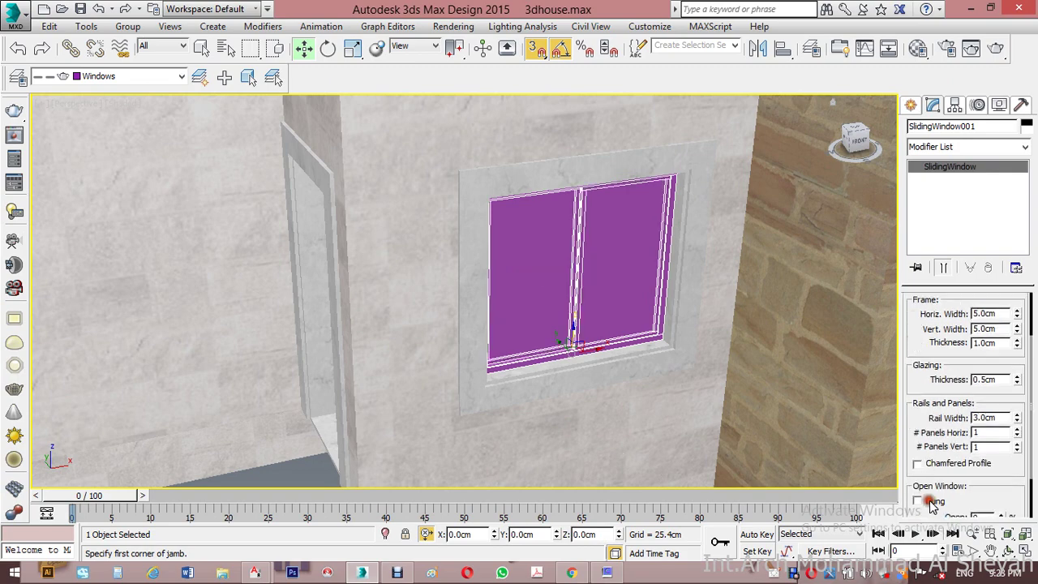
Step: Move the sliding window towards the inside face of the wall, snapping its lower frame corner to the opening's inner corner
{"action": "middle_click_drag", "start_coordinate": [571, 338], "coordinate": [814, 350], "text": "alt"}
{"action": "scroll", "coordinate": [494, 324], "scroll_direction": "up", "scroll_amount": 5}
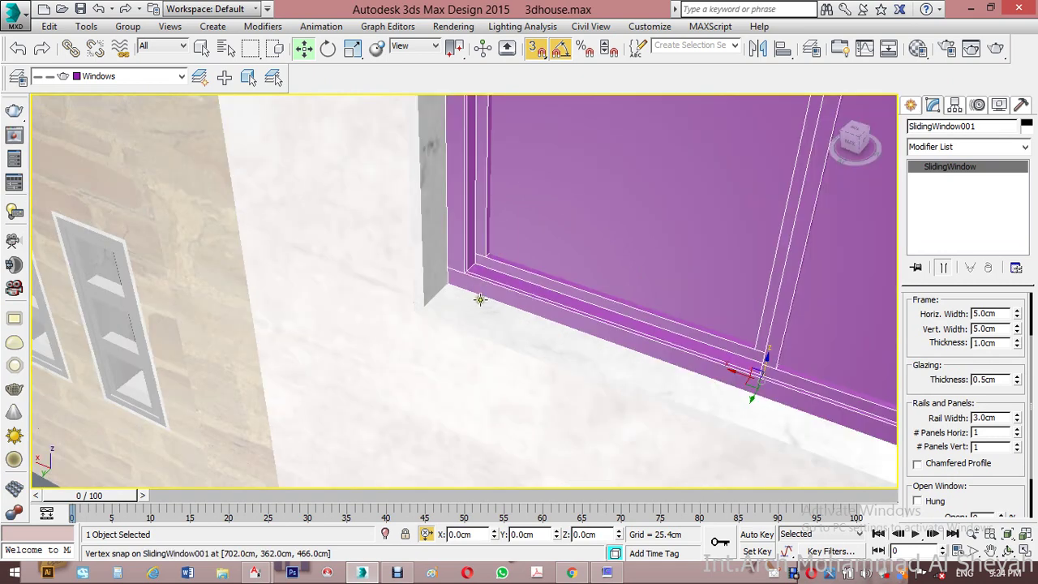
{"action": "scroll", "coordinate": [448, 286], "scroll_direction": "up", "scroll_amount": 3}
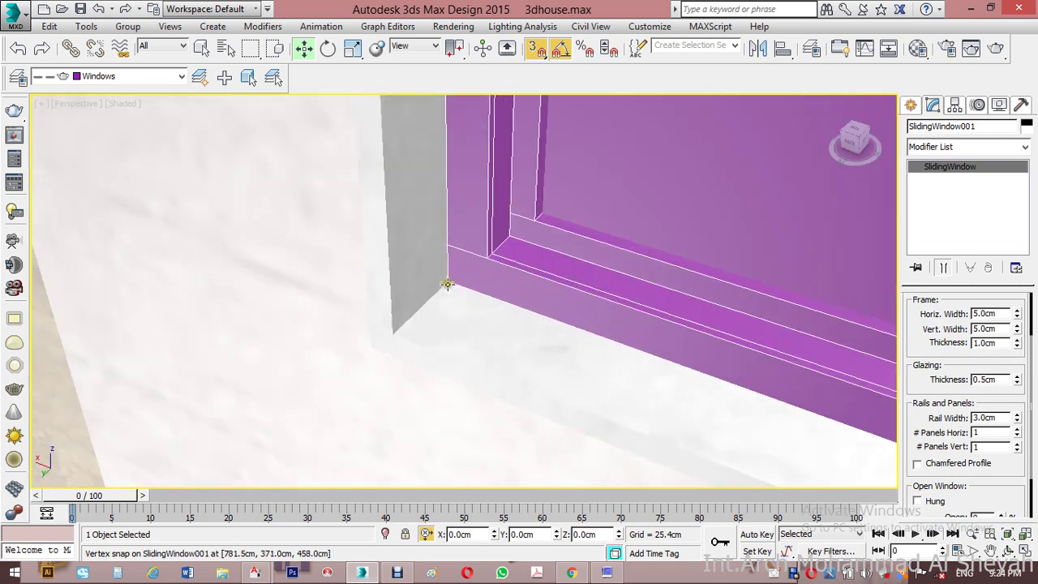
{"action": "left_click_drag", "start_coordinate": [450, 283], "coordinate": [393, 336]}
{"action": "scroll", "coordinate": [485, 278], "scroll_direction": "down", "scroll_amount": 5}
{"action": "scroll", "coordinate": [514, 290], "scroll_direction": "down", "scroll_amount": 2}
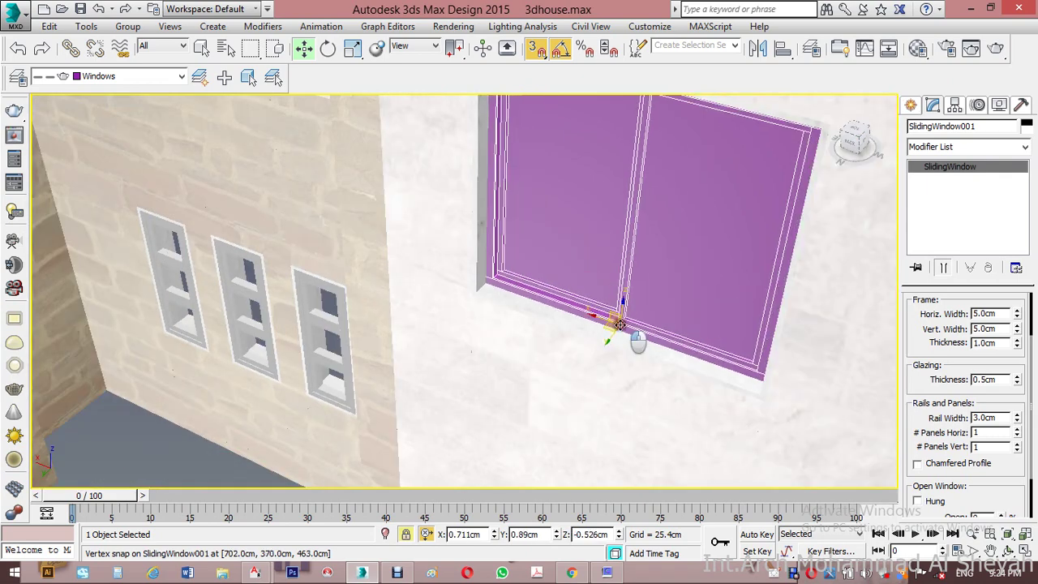
{"action": "scroll", "coordinate": [478, 279], "scroll_direction": "up", "scroll_amount": 5}
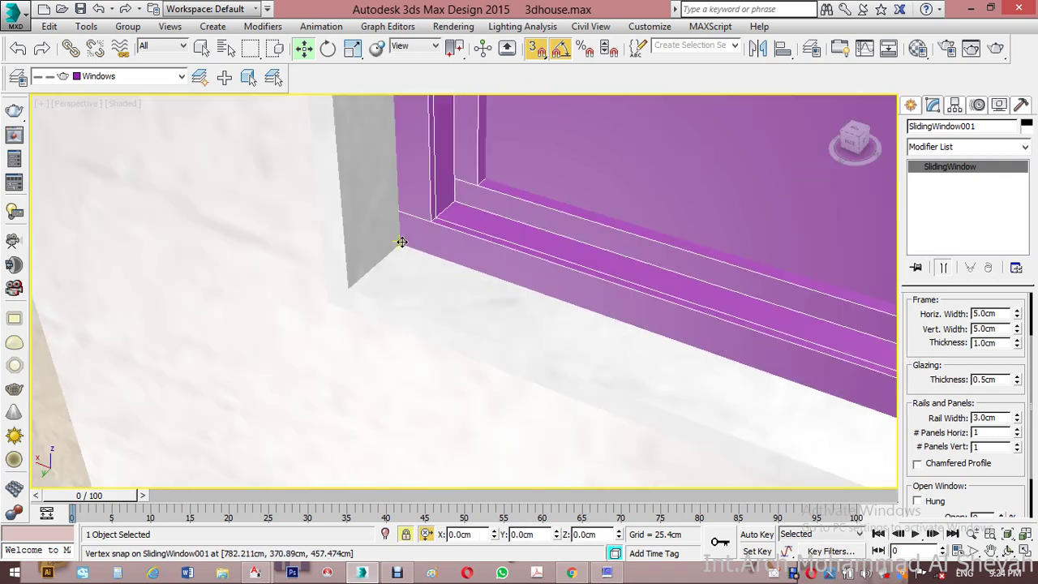
{"action": "scroll", "coordinate": [399, 245], "scroll_direction": "down", "scroll_amount": 1}
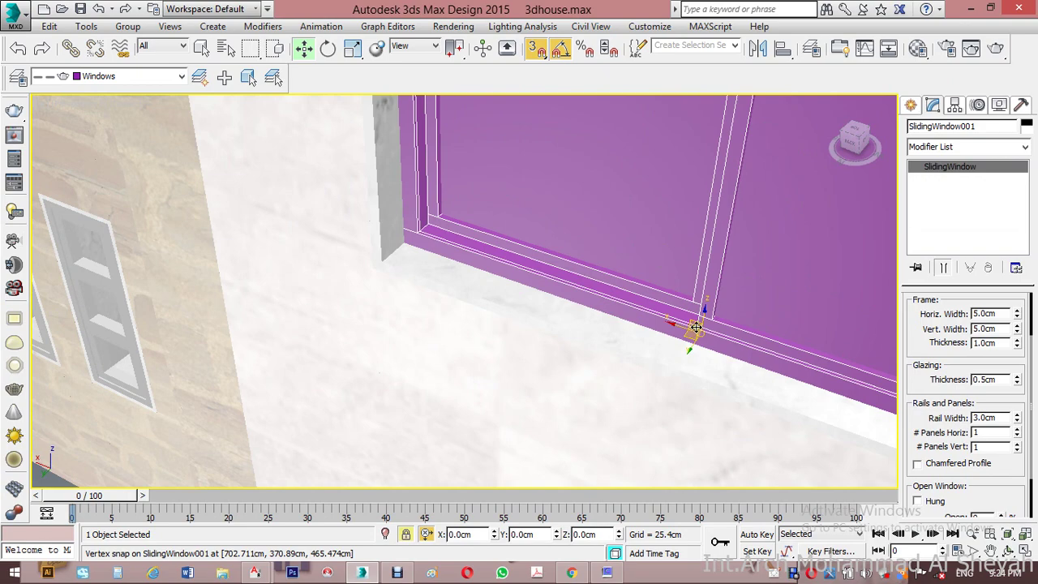
{"action": "left_click_drag", "start_coordinate": [412, 246], "coordinate": [382, 267]}
{"action": "scroll", "coordinate": [457, 295], "scroll_direction": "down", "scroll_amount": 4}
{"action": "middle_click_drag", "start_coordinate": [473, 301], "coordinate": [276, 284], "text": "alt"}
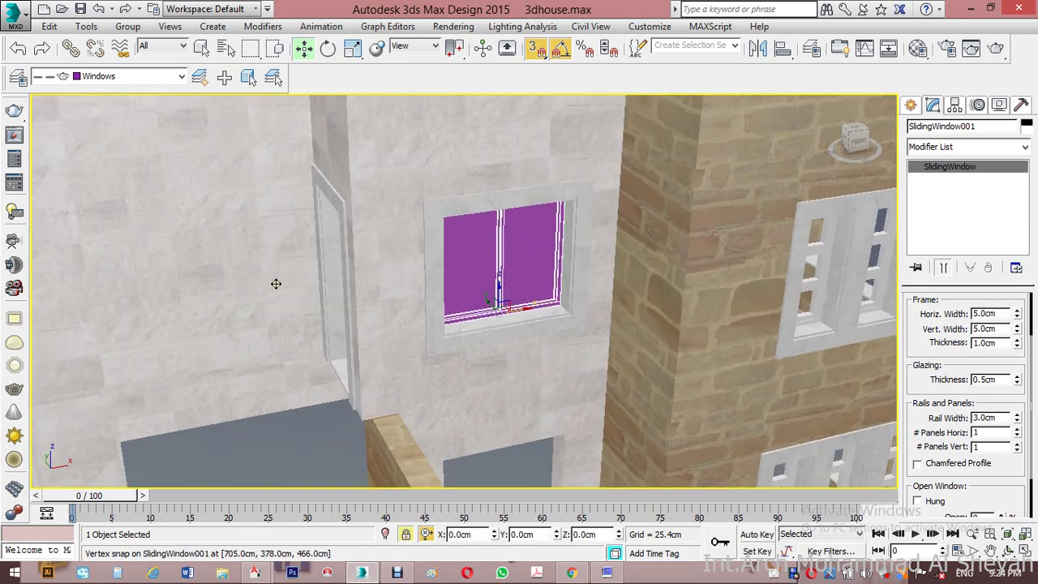
Step: Apply the WINDOW material to the sliding window and close the Material Editor
{"action": "key", "text": "m"}
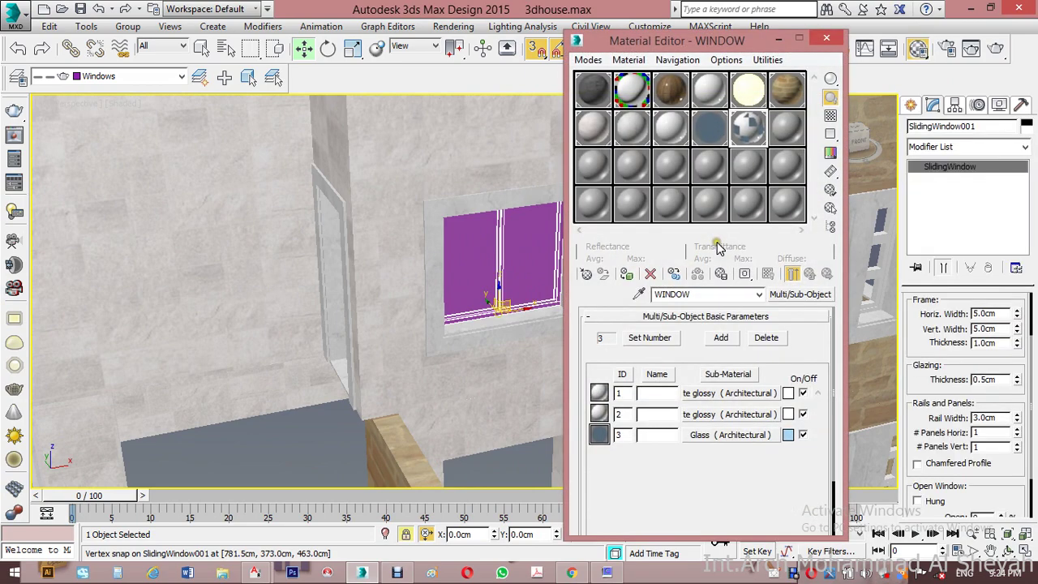
{"action": "left_click", "coordinate": [627, 274]}
{"action": "left_click", "coordinate": [824, 38]}
Step: Create a pivoted window 99 cm wide, 32 cm deep and 234 cm high in the tall narrow stone-framed opening
{"action": "middle_click_drag", "start_coordinate": [456, 279], "coordinate": [478, 302], "text": "alt"}
{"action": "scroll", "coordinate": [496, 292], "scroll_direction": "up", "scroll_amount": 2}
{"action": "left_click", "coordinate": [910, 106]}
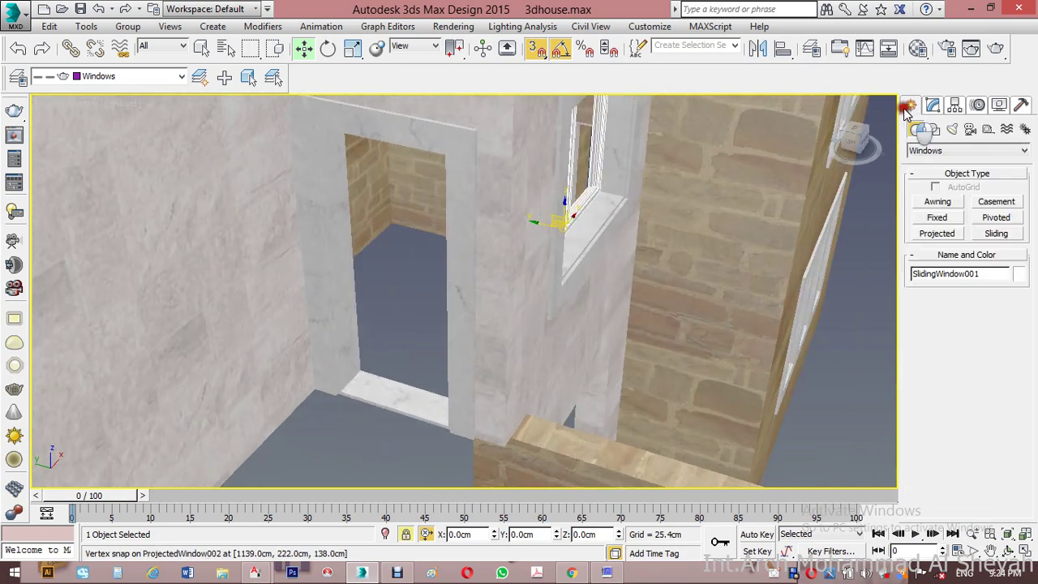
{"action": "left_click", "coordinate": [996, 219]}
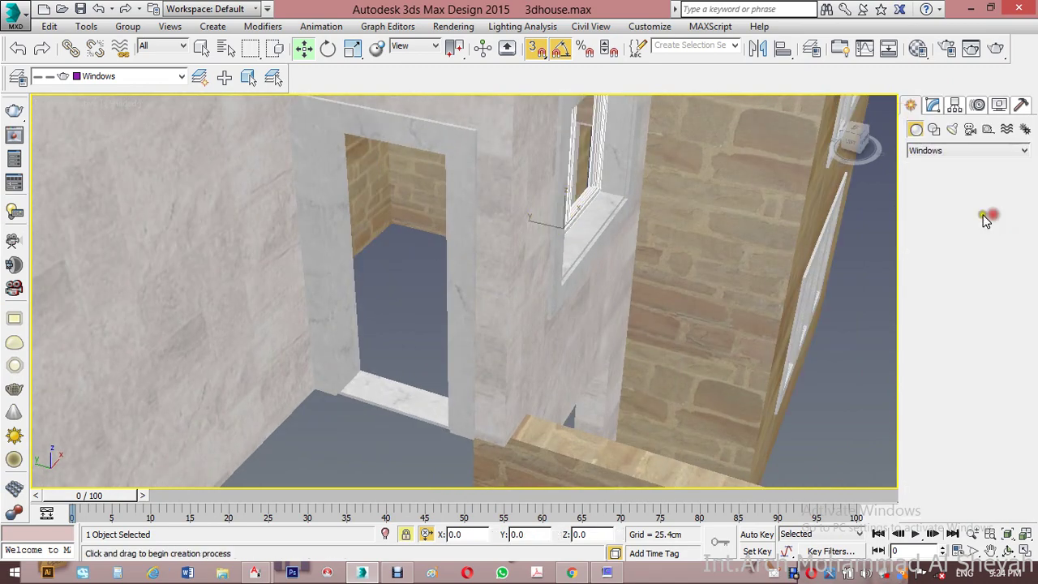
{"action": "left_click_drag", "start_coordinate": [361, 372], "coordinate": [460, 401]}
{"action": "left_click", "coordinate": [447, 420]}
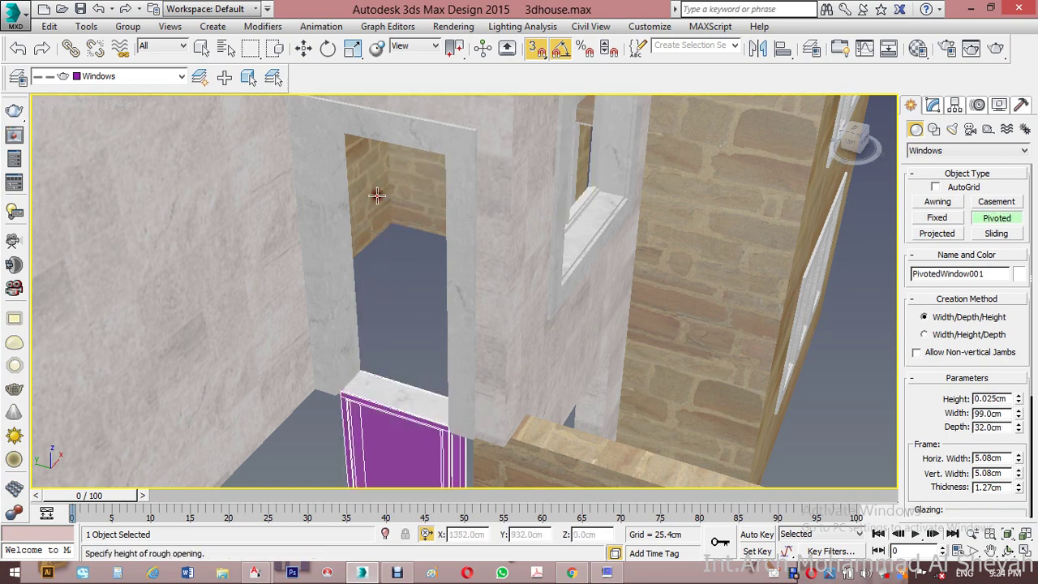
{"action": "left_click", "coordinate": [334, 143]}
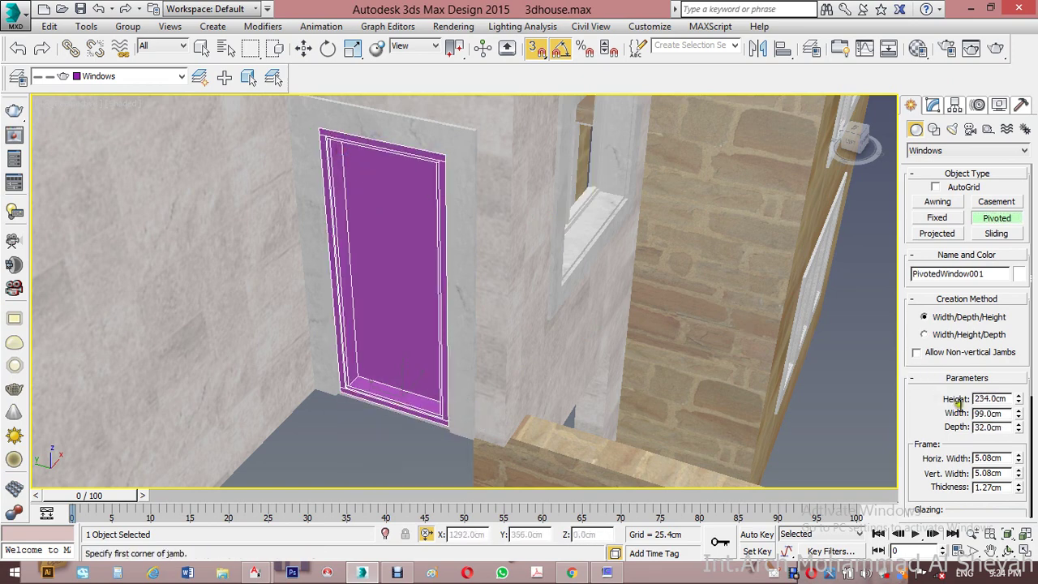
Step: Set the pivoted window's depth to 10 cm, its frame's horizontal and vertical widths to 5 cm and the frame thickness to 1 cm
{"action": "left_click_drag", "start_coordinate": [1000, 431], "coordinate": [932, 423]}
{"action": "type", "text": "10"}
{"action": "key", "text": "Tab"}
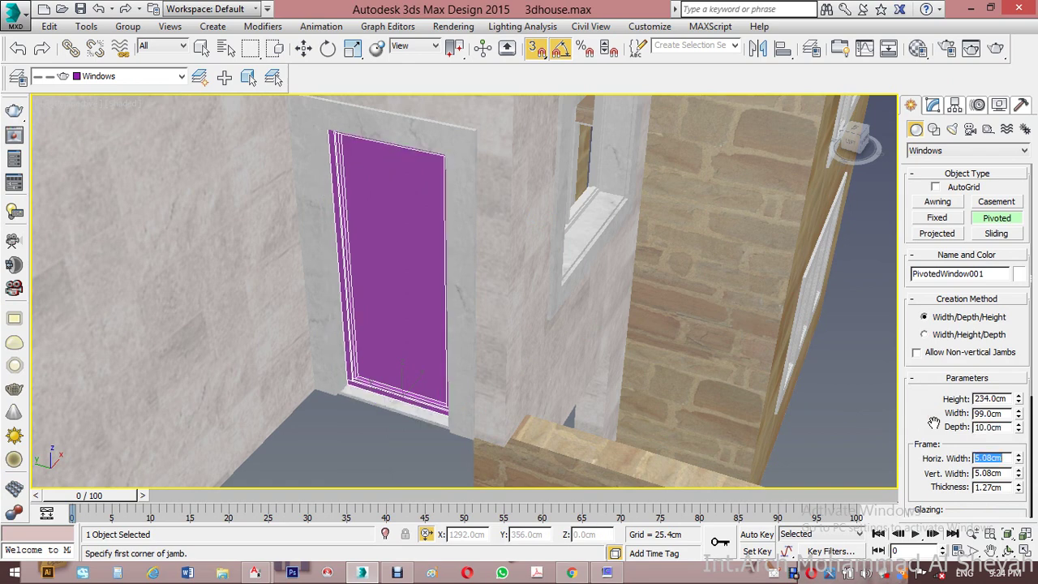
{"action": "type", "text": "5"}
{"action": "key", "text": "Tab"}
{"action": "type", "text": "5"}
{"action": "key", "text": "Tab"}
{"action": "type", "text": "1"}
{"action": "key", "text": "Return"}
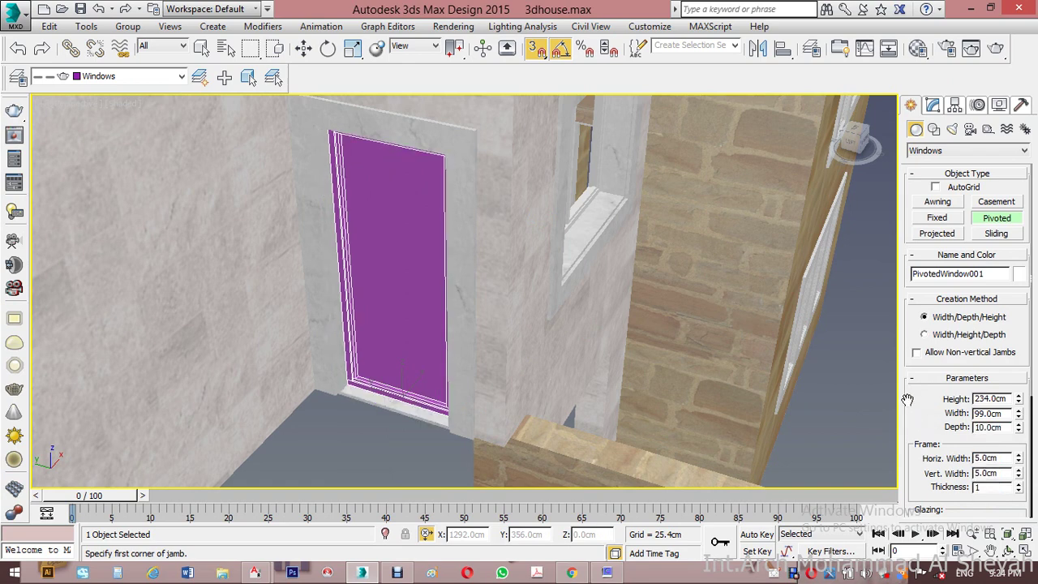
Step: Set the pivoted window's glazing thickness to 0.5 cm and its rail width to 3 cm
{"action": "scroll", "coordinate": [1016, 445], "scroll_direction": "down", "scroll_amount": 3}
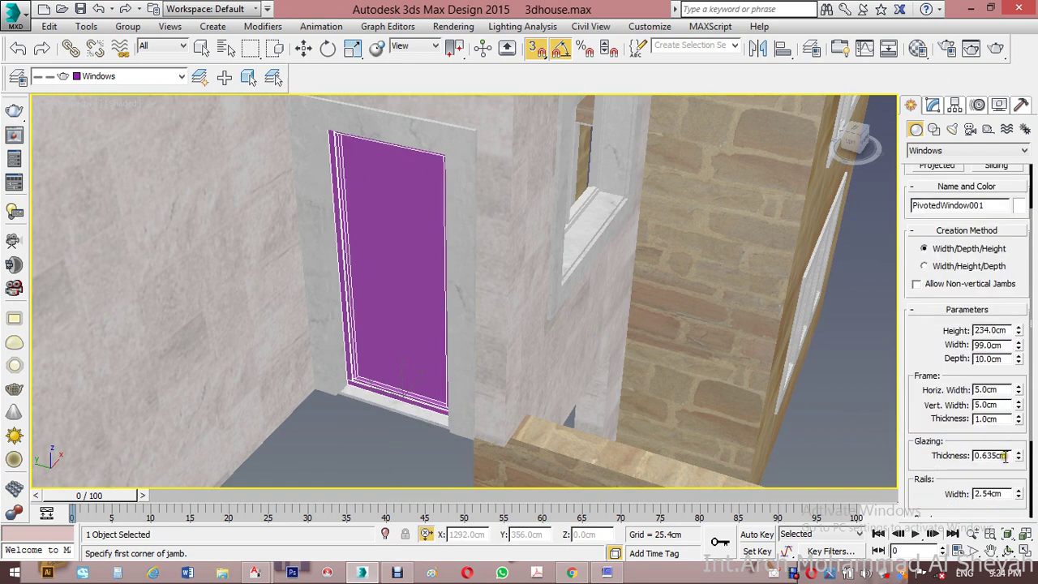
{"action": "left_click_drag", "start_coordinate": [1005, 456], "coordinate": [929, 457]}
{"action": "type", "text": "0.5"}
{"action": "key", "text": "Tab"}
{"action": "type", "text": "3"}
{"action": "key", "text": "Return"}
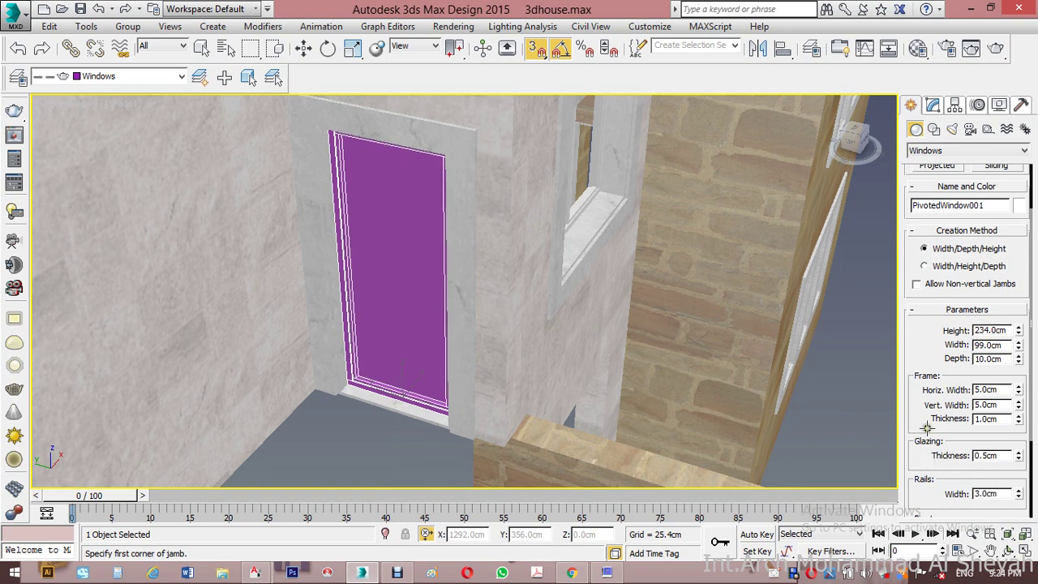
Step: Turn on vertical rotation for the pivoted window's pivots, keeping the window closed at 0% open
{"action": "scroll", "coordinate": [937, 348], "scroll_direction": "down", "scroll_amount": 3}
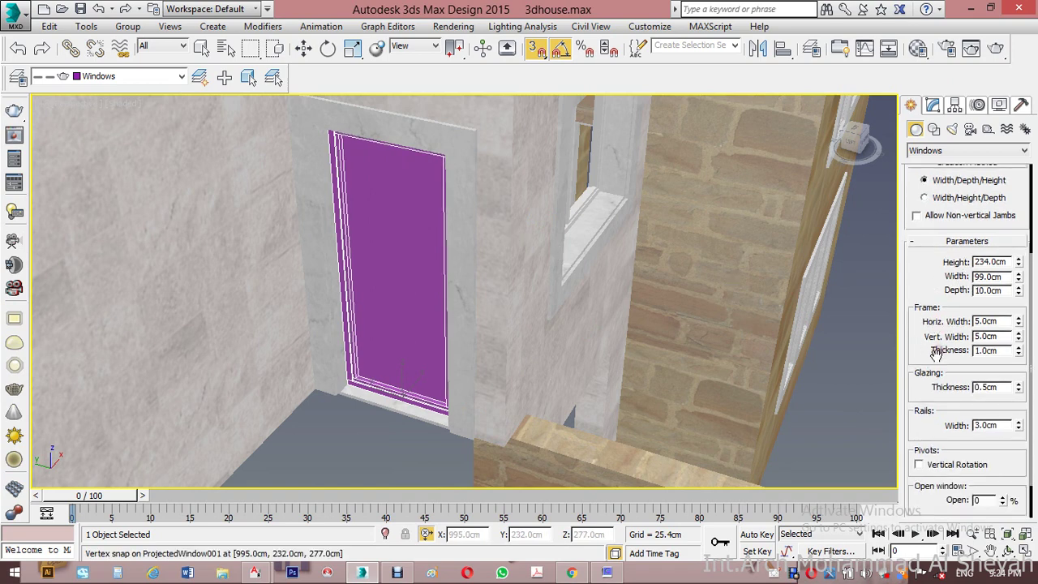
{"action": "mouse_move", "coordinate": [1002, 502]}
{"action": "left_mouse_down"}
{"action": "mouse_move", "coordinate": [1002, 474]}
{"action": "mouse_move", "coordinate": [1001, 522]}
{"action": "left_mouse_up"}
{"action": "left_click", "coordinate": [955, 464]}
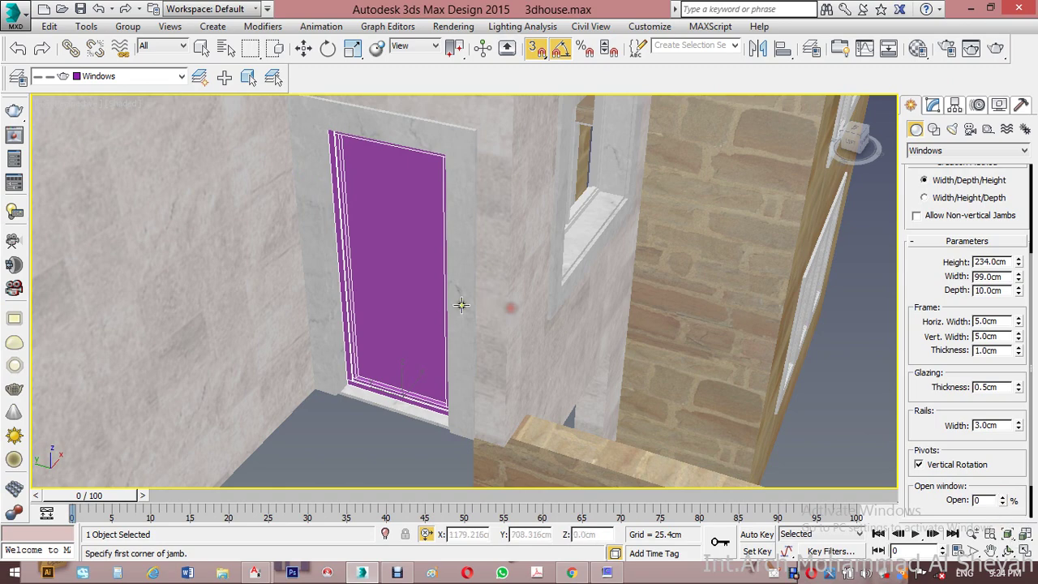
Step: Move the pivoted window by vertex snap so its lower corner meets the opening's inner wall edge, about 11 cm in X
{"action": "middle_click_drag", "start_coordinate": [468, 352], "coordinate": [146, 371], "text": "alt"}
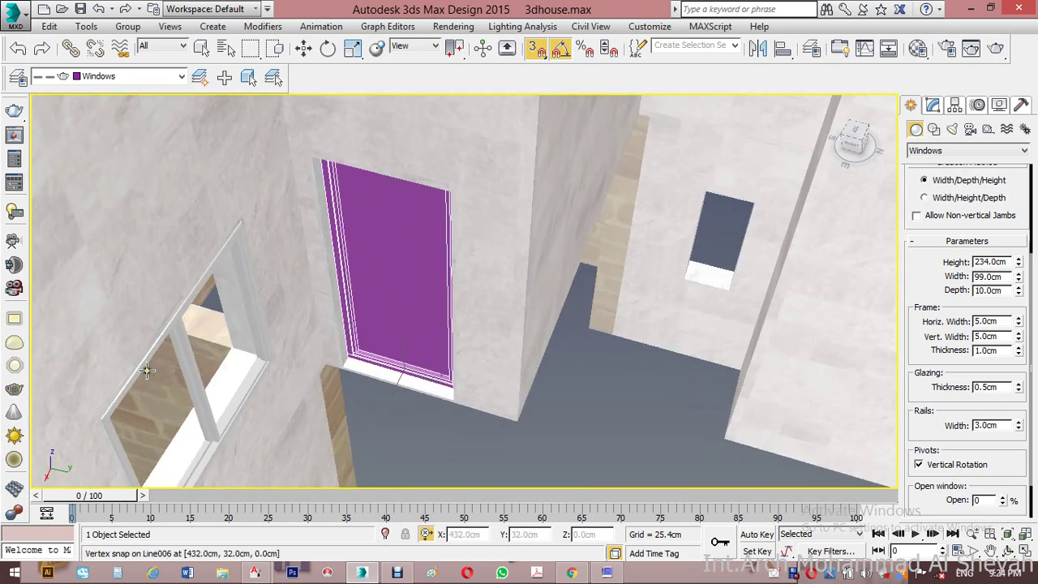
{"action": "scroll", "coordinate": [342, 383], "scroll_direction": "up", "scroll_amount": 5}
{"action": "left_click", "coordinate": [308, 44]}
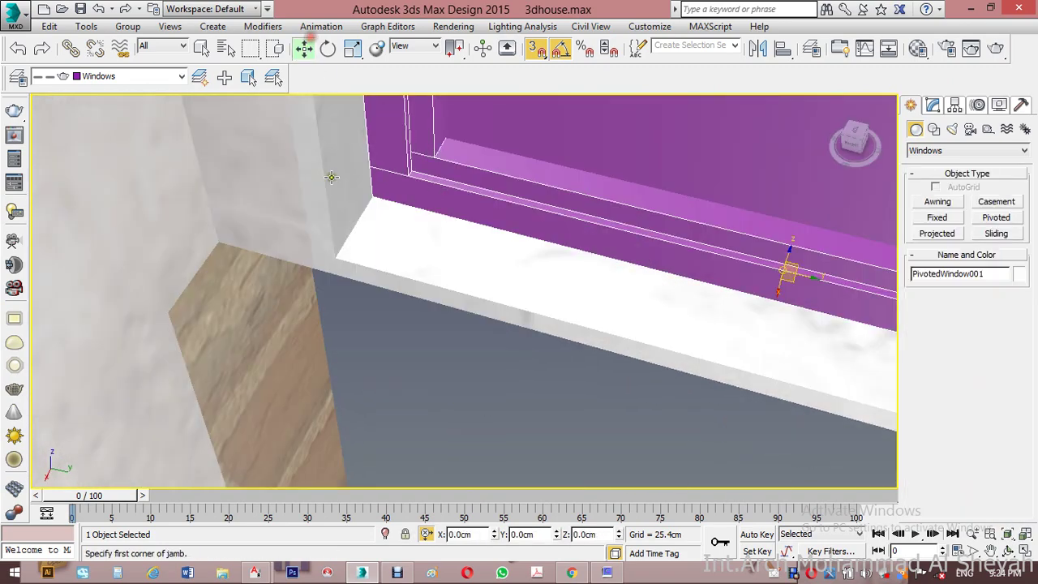
{"action": "left_click_drag", "start_coordinate": [377, 197], "coordinate": [343, 252]}
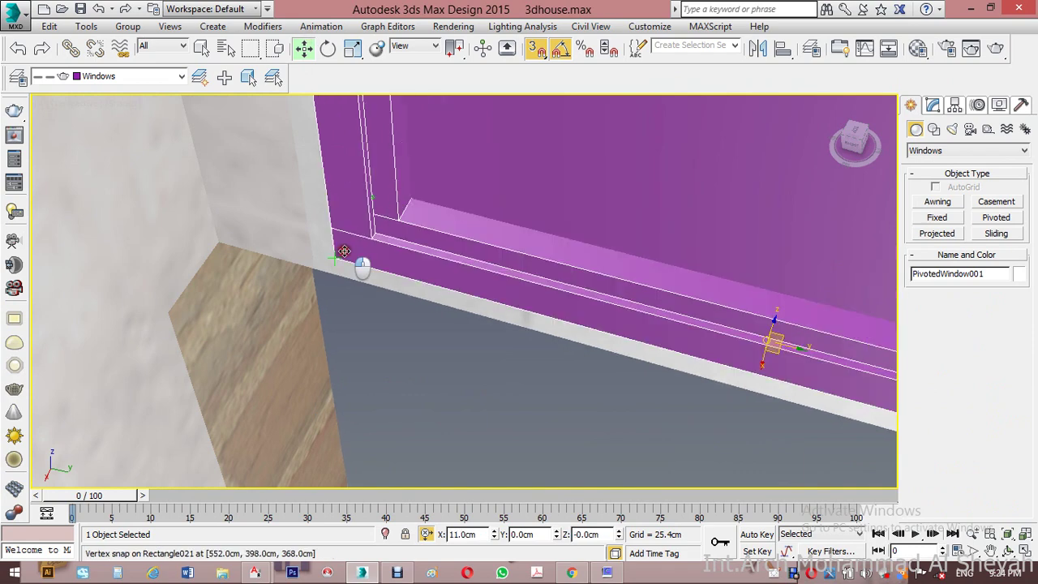
Step: Assign the WINDOW multi/sub-object material to the pivoted window
{"action": "scroll", "coordinate": [344, 247], "scroll_direction": "down", "scroll_amount": 5}
{"action": "key", "text": "m"}
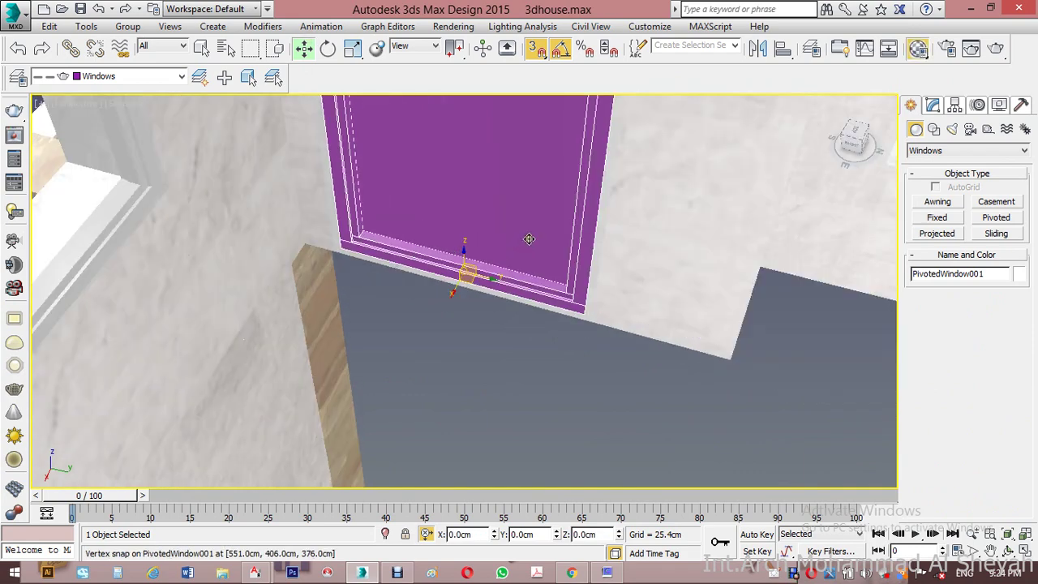
{"action": "key", "text": "m"}
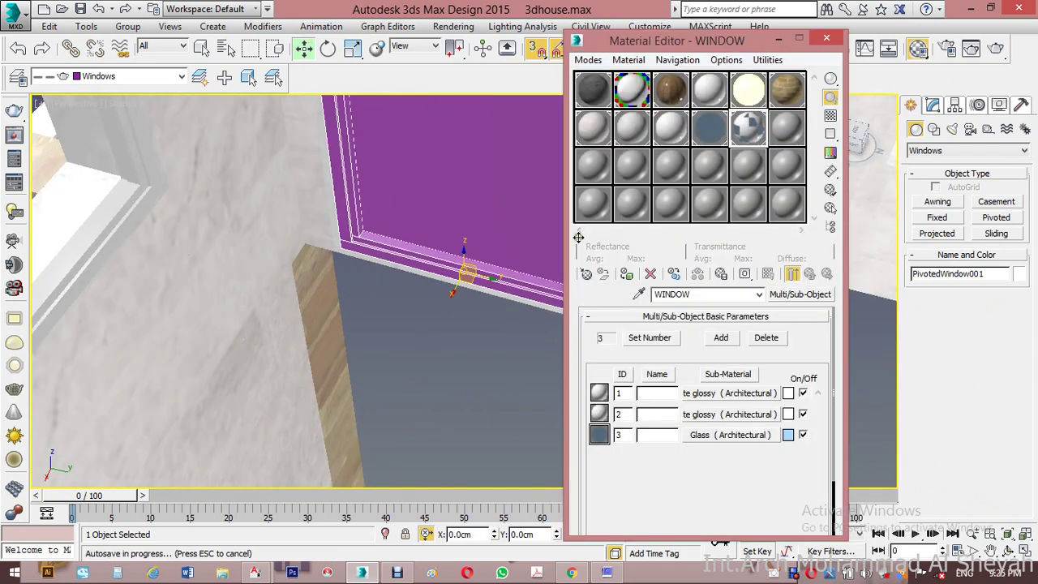
{"action": "left_click", "coordinate": [627, 275]}
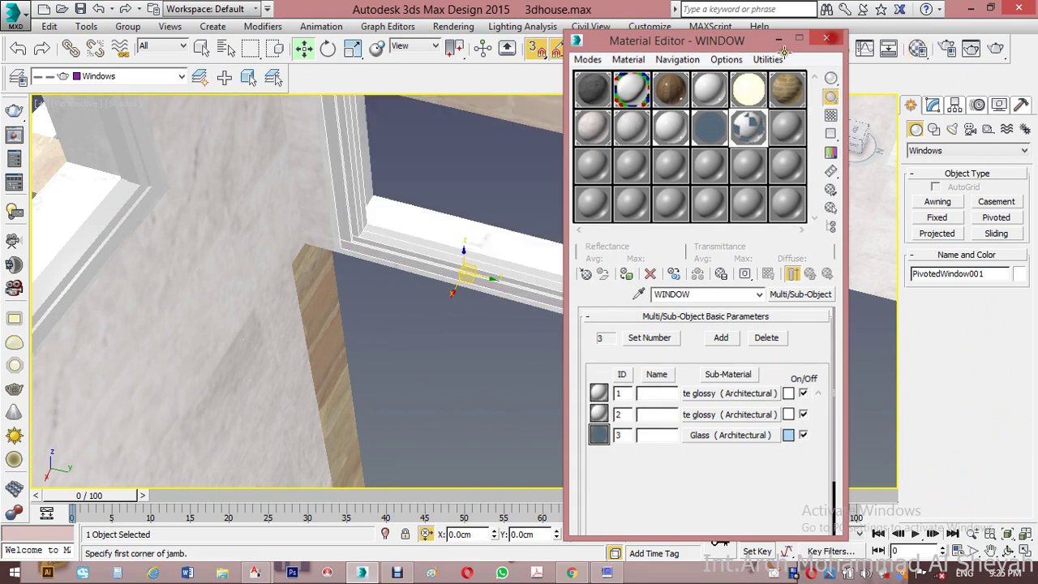
{"action": "left_click", "coordinate": [827, 38]}
Step: Create a projected window 54 cm wide, 32 cm deep and 144 cm high in the lower narrow opening beside the stone annex
{"action": "middle_click_drag", "start_coordinate": [493, 240], "coordinate": [329, 264]}
{"action": "scroll", "coordinate": [480, 274], "scroll_direction": "down", "scroll_amount": 3}
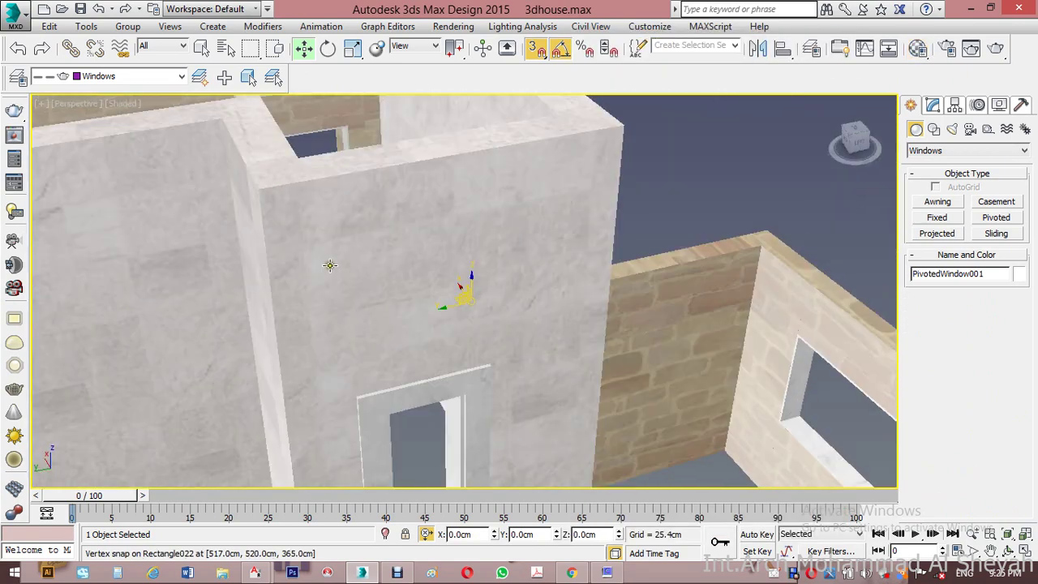
{"action": "scroll", "coordinate": [421, 201], "scroll_direction": "down", "scroll_amount": 5}
{"action": "middle_click_drag", "start_coordinate": [479, 275], "coordinate": [475, 240], "text": "alt"}
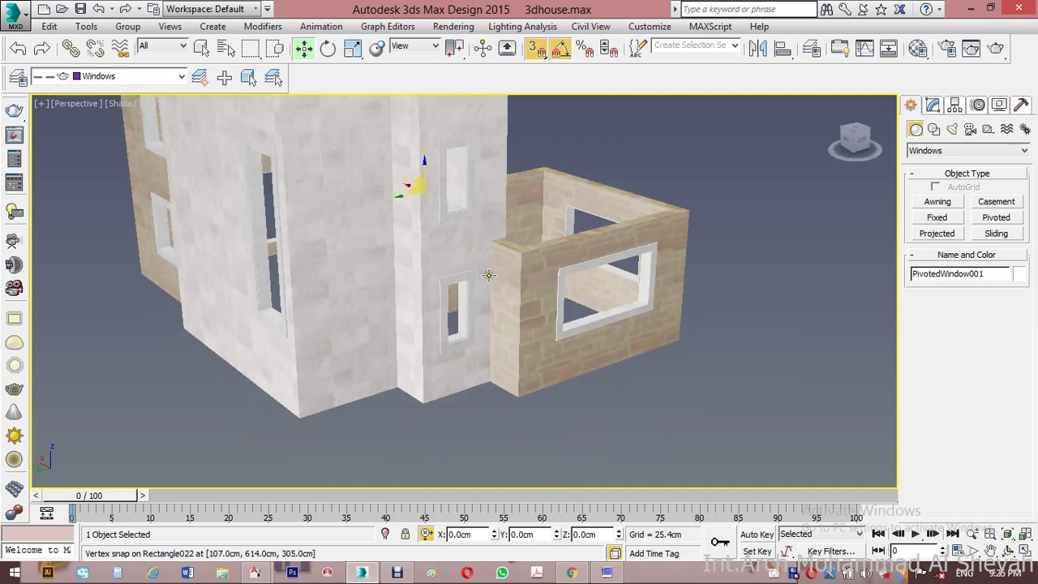
{"action": "scroll", "coordinate": [461, 329], "scroll_direction": "up", "scroll_amount": 4}
{"action": "middle_click_drag", "start_coordinate": [462, 329], "coordinate": [435, 290], "text": "alt"}
{"action": "left_click", "coordinate": [938, 233]}
{"action": "scroll", "coordinate": [384, 310], "scroll_direction": "up", "scroll_amount": 3}
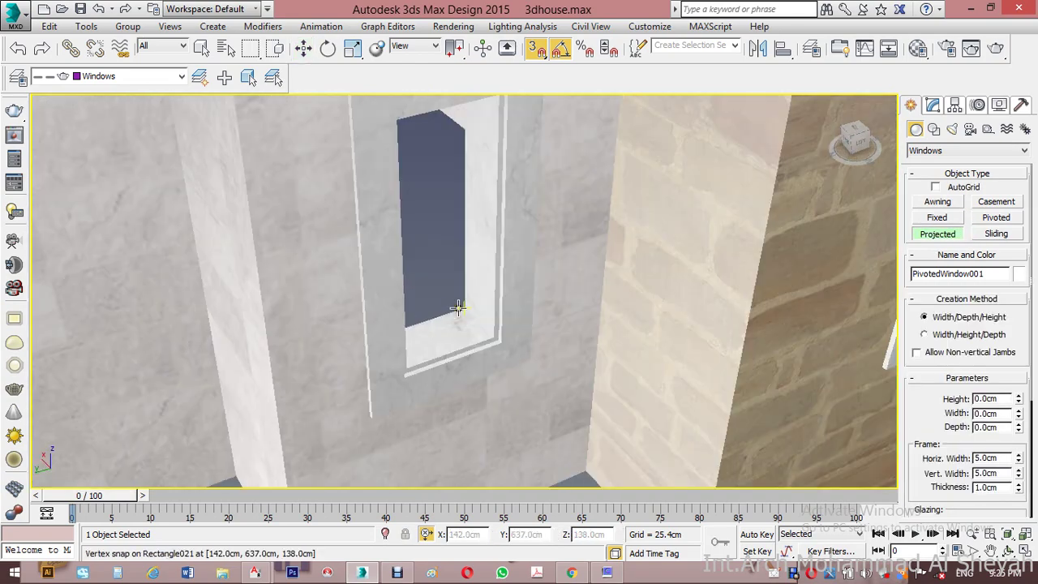
{"action": "left_click_drag", "start_coordinate": [461, 307], "coordinate": [387, 337]}
{"action": "left_click", "coordinate": [404, 365]}
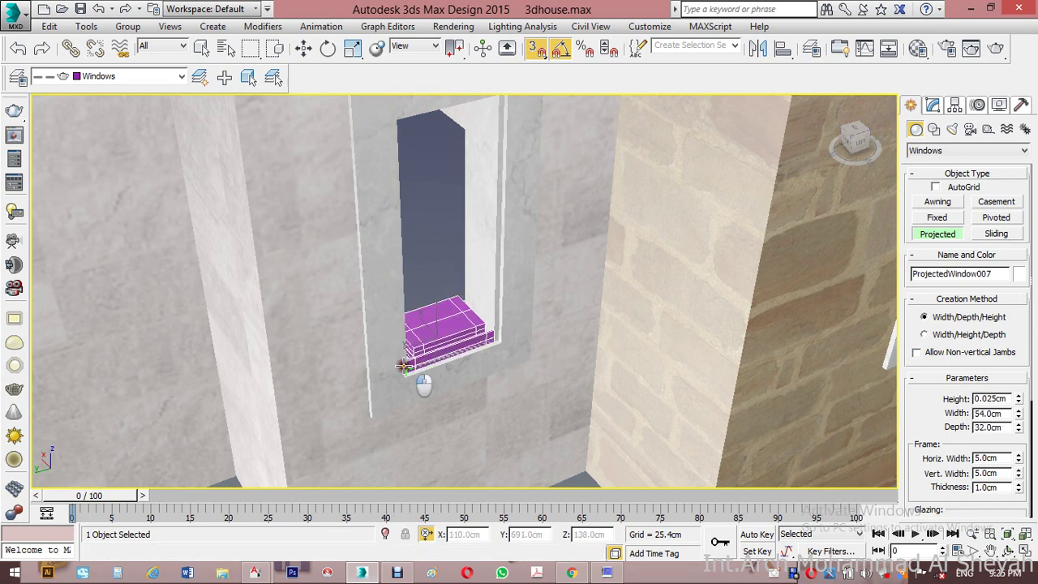
{"action": "scroll", "coordinate": [405, 363], "scroll_direction": "down", "scroll_amount": 2}
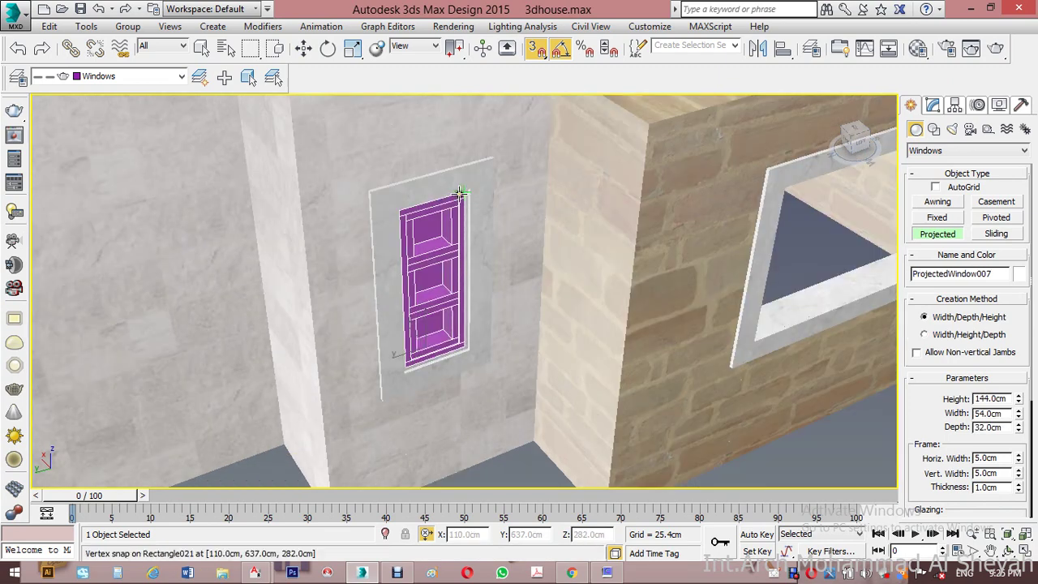
{"action": "left_click", "coordinate": [460, 192]}
Step: Set the new projected window's depth to 10 cm
{"action": "left_click", "coordinate": [933, 106]}
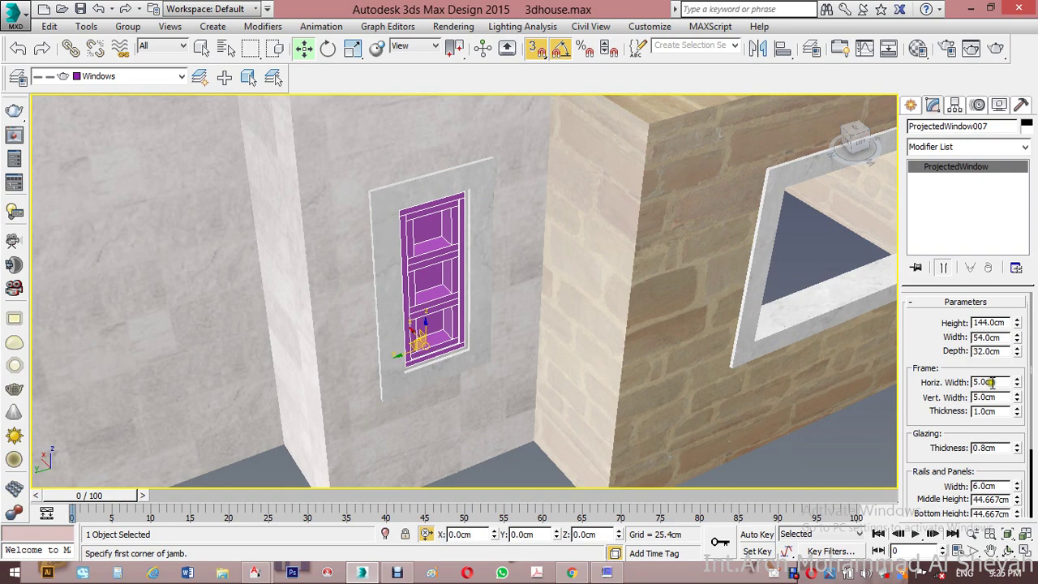
{"action": "left_click_drag", "start_coordinate": [997, 351], "coordinate": [922, 358]}
{"action": "type", "text": "10"}
{"action": "key", "text": "Return"}
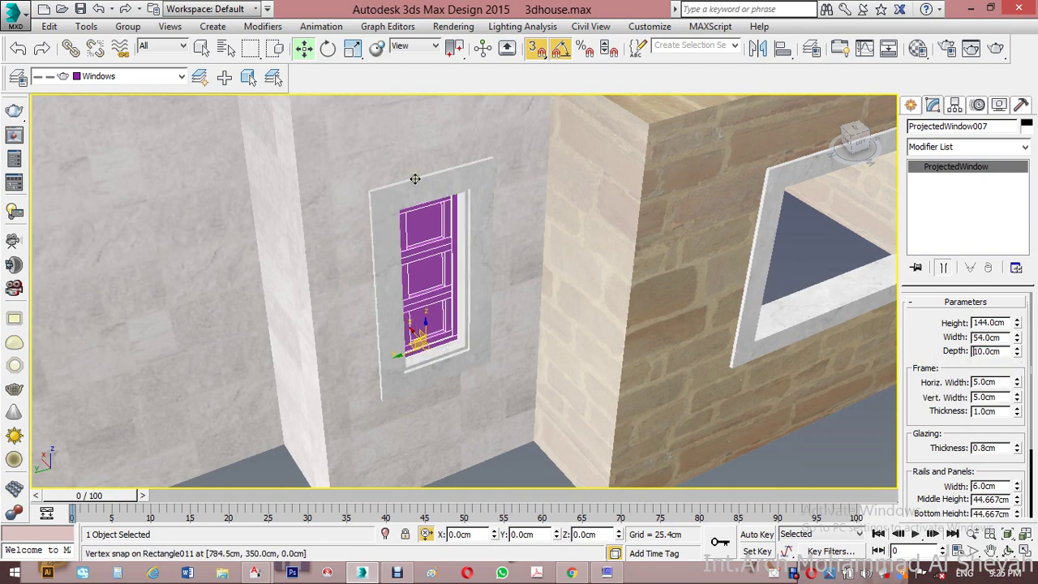
Step: Move the narrow projected window by vertex snap so its lower corner meets the opening's inner wall edge
{"action": "middle_click_drag", "start_coordinate": [415, 178], "coordinate": [488, 321], "text": "alt"}
{"action": "middle_click_drag", "start_coordinate": [488, 322], "coordinate": [492, 310]}
{"action": "scroll", "coordinate": [435, 312], "scroll_direction": "up", "scroll_amount": 4}
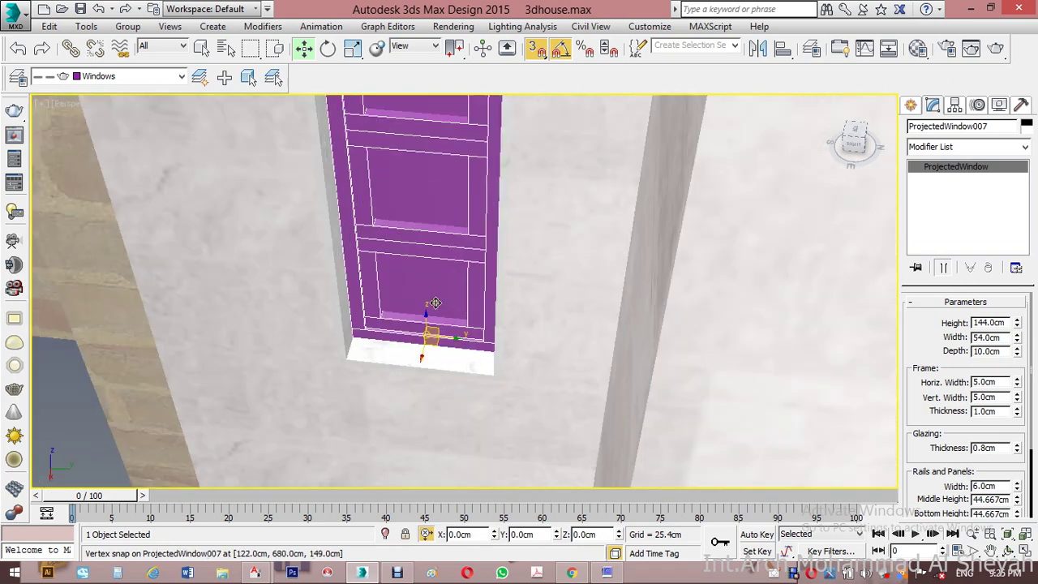
{"action": "scroll", "coordinate": [435, 302], "scroll_direction": "up", "scroll_amount": 3}
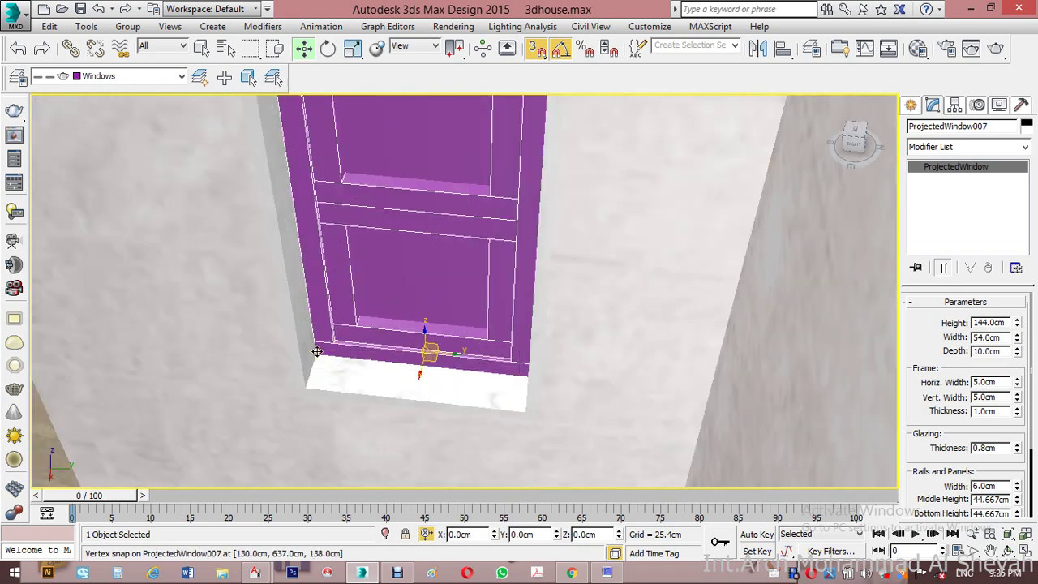
{"action": "left_click_drag", "start_coordinate": [317, 353], "coordinate": [307, 388]}
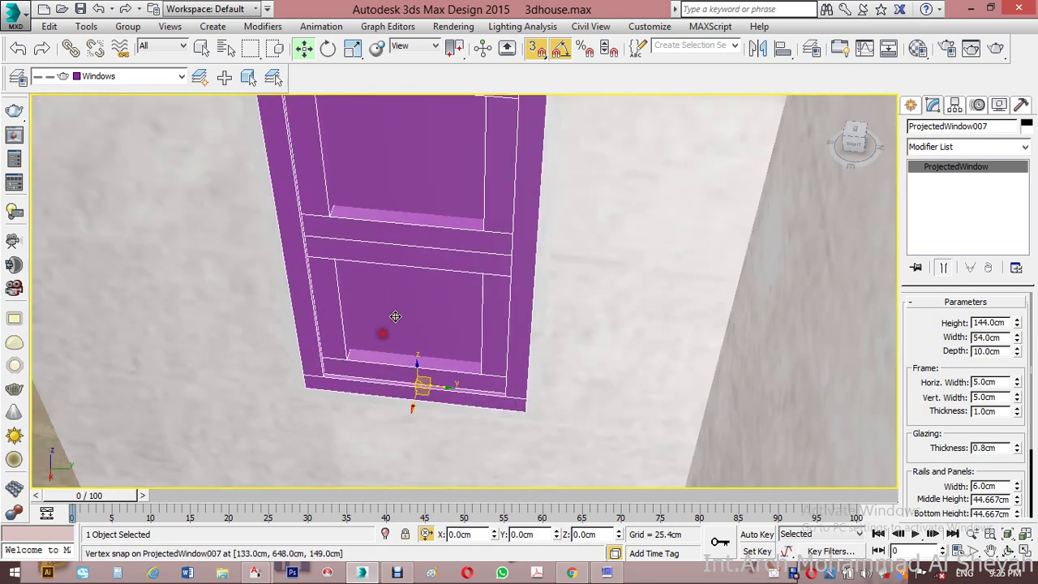
Step: Assign the WINDOW multi/sub-object material to the narrow projected window
{"action": "scroll", "coordinate": [394, 318], "scroll_direction": "down", "scroll_amount": 7}
{"action": "middle_click_drag", "start_coordinate": [410, 315], "coordinate": [403, 362]}
{"action": "key", "text": "m"}
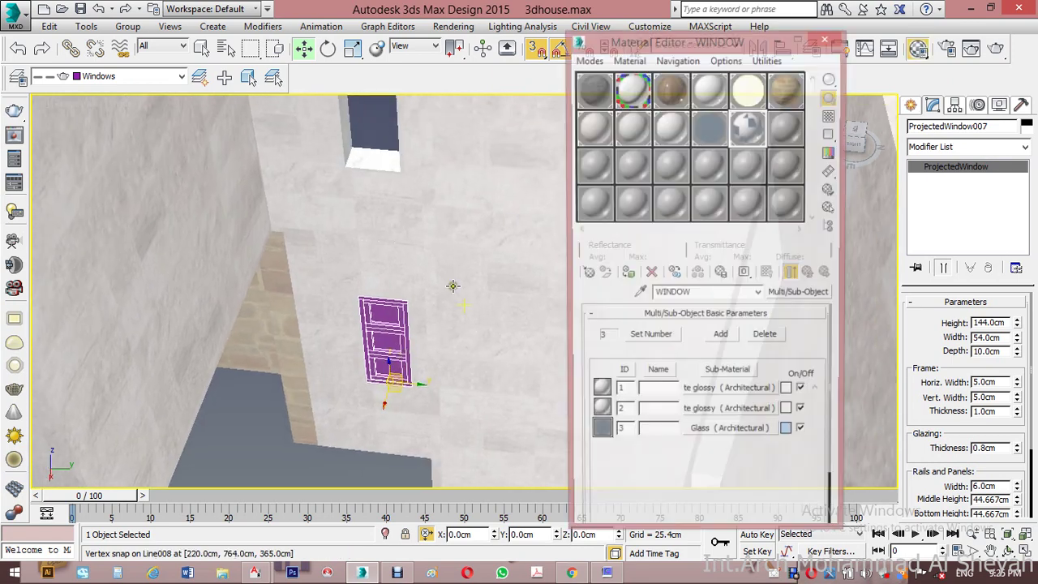
{"action": "left_click", "coordinate": [626, 273]}
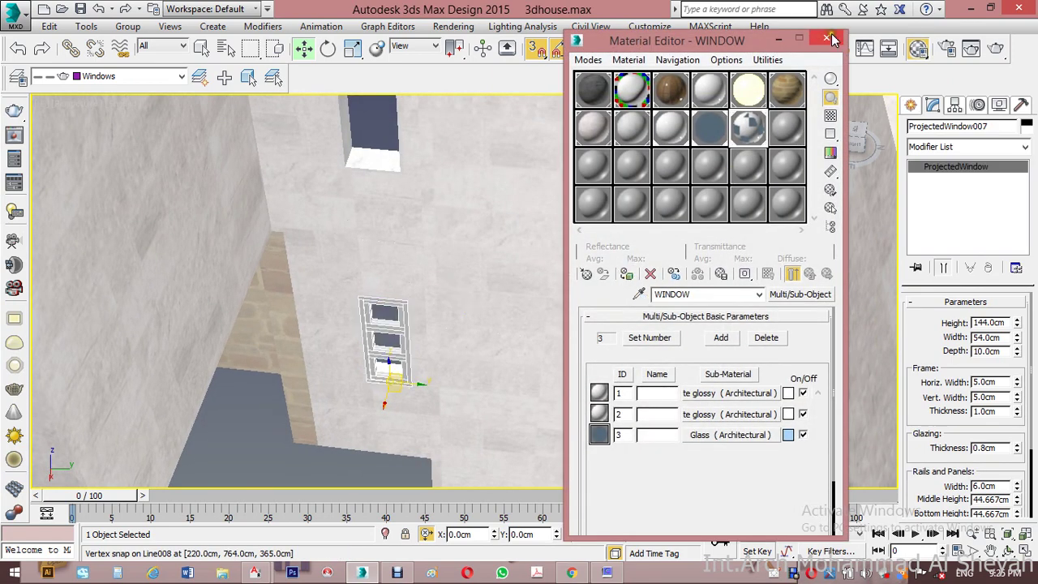
{"action": "left_click", "coordinate": [826, 38]}
Step: Copy the narrow projected window up into the matching opening directly above it, snapping frame corner to frame corner
{"action": "middle_click_drag", "start_coordinate": [500, 258], "coordinate": [431, 335], "text": "alt"}
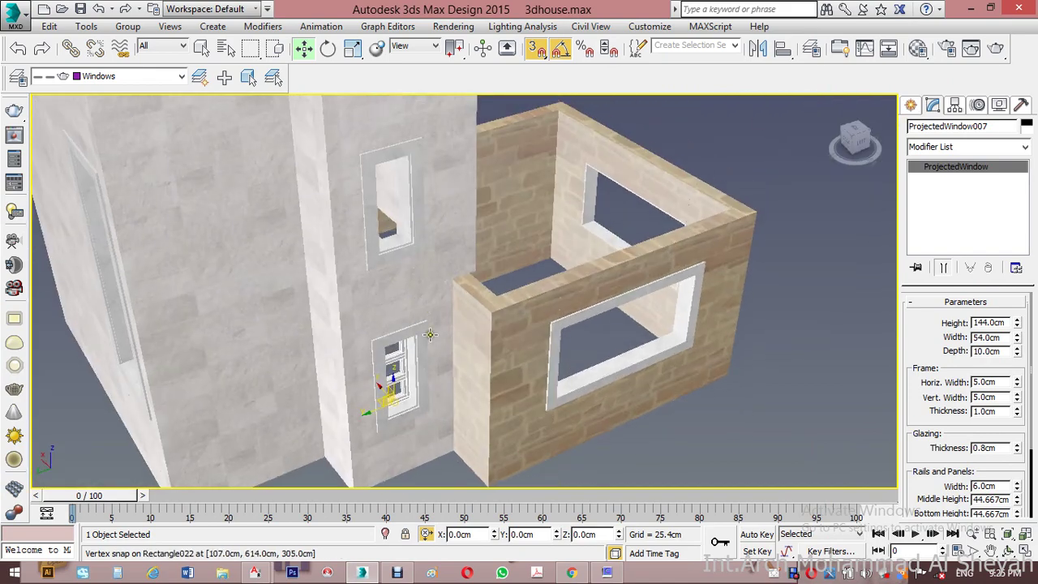
{"action": "mouse_move", "coordinate": [431, 335]}
{"action": "left_mouse_down", "text": "shift"}
{"action": "mouse_move", "coordinate": [464, 271]}
{"action": "mouse_move", "coordinate": [424, 127]}
{"action": "left_mouse_up", "text": "shift"}
{"action": "left_click", "coordinate": [519, 351]}
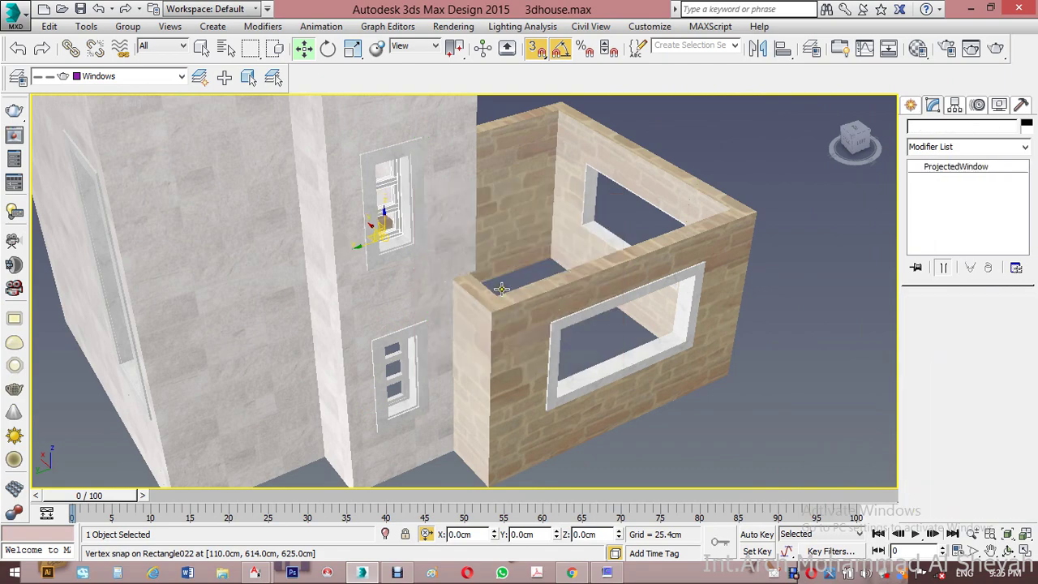
Step: Create an awning window 114 cm wide, 32 cm deep and 389 cm high in the tall framed opening near the wall's outer corner
{"action": "scroll", "coordinate": [501, 288], "scroll_direction": "down", "scroll_amount": 5}
{"action": "middle_click_drag", "start_coordinate": [502, 304], "coordinate": [503, 334]}
{"action": "scroll", "coordinate": [548, 280], "scroll_direction": "up", "scroll_amount": 8}
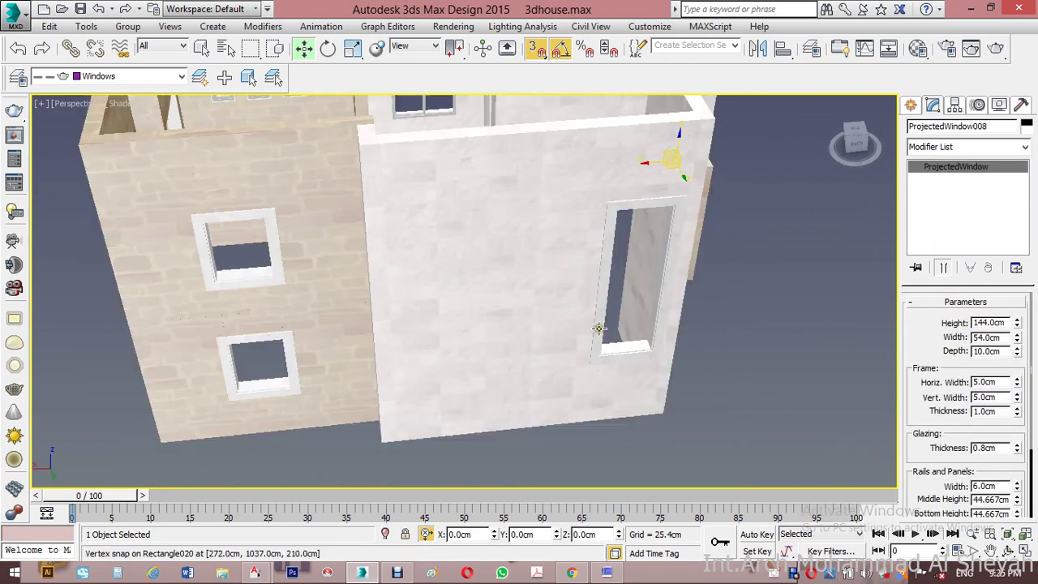
{"action": "left_click", "coordinate": [910, 106]}
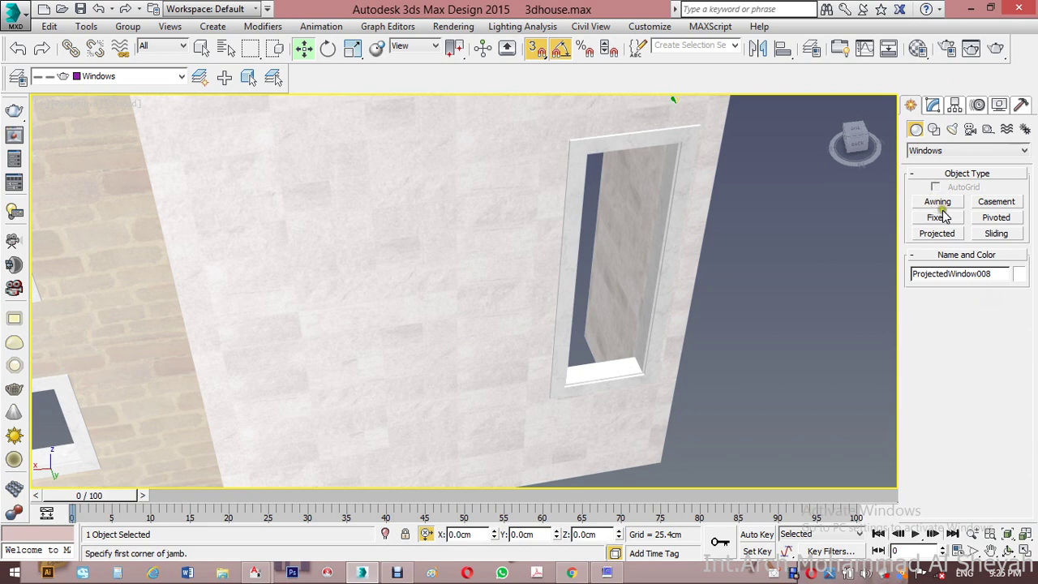
{"action": "left_click", "coordinate": [938, 202]}
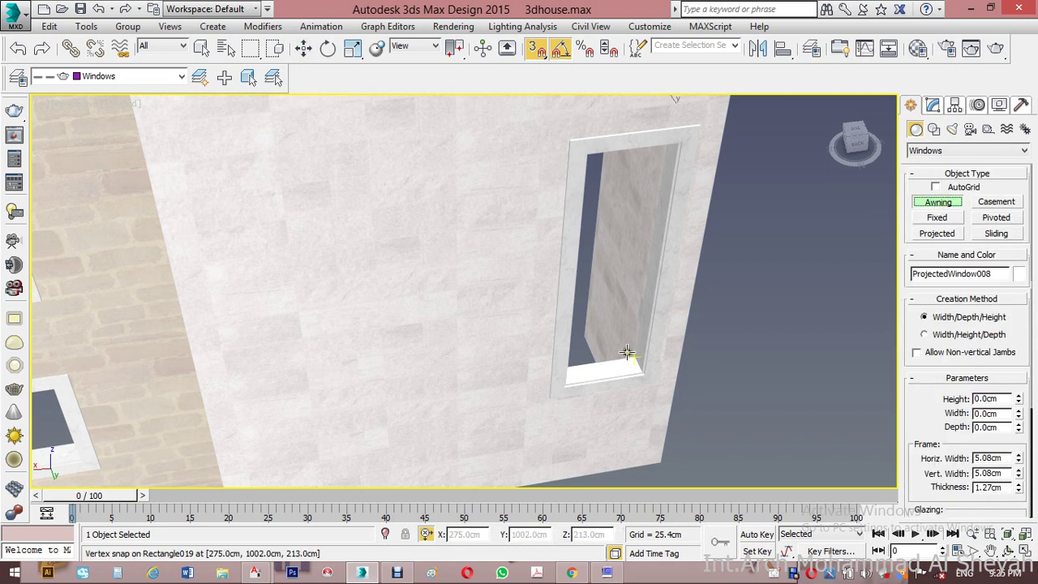
{"action": "left_click_drag", "start_coordinate": [625, 354], "coordinate": [570, 363]}
{"action": "left_click", "coordinate": [567, 377]}
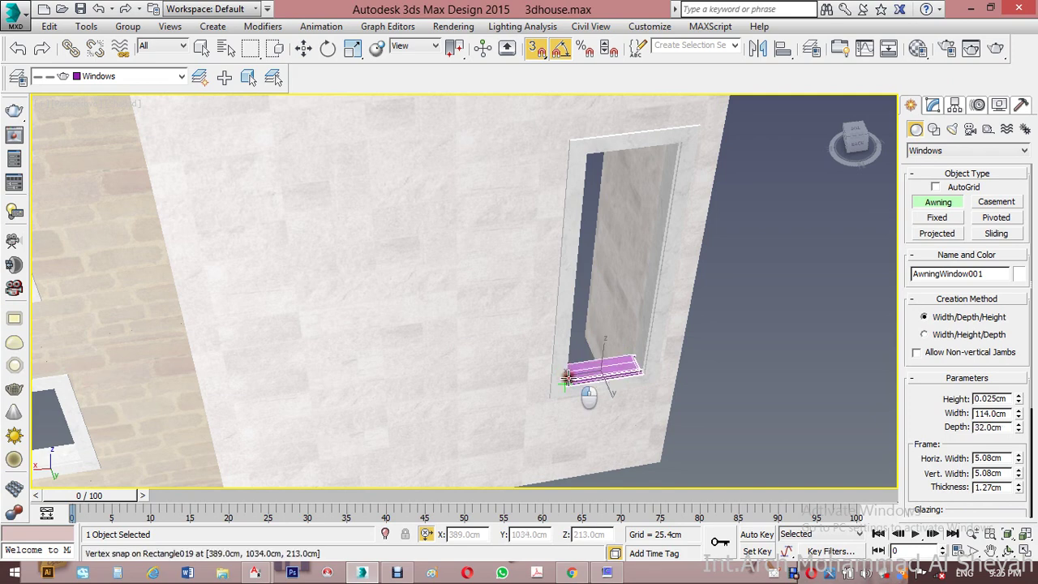
{"action": "left_click", "coordinate": [676, 145]}
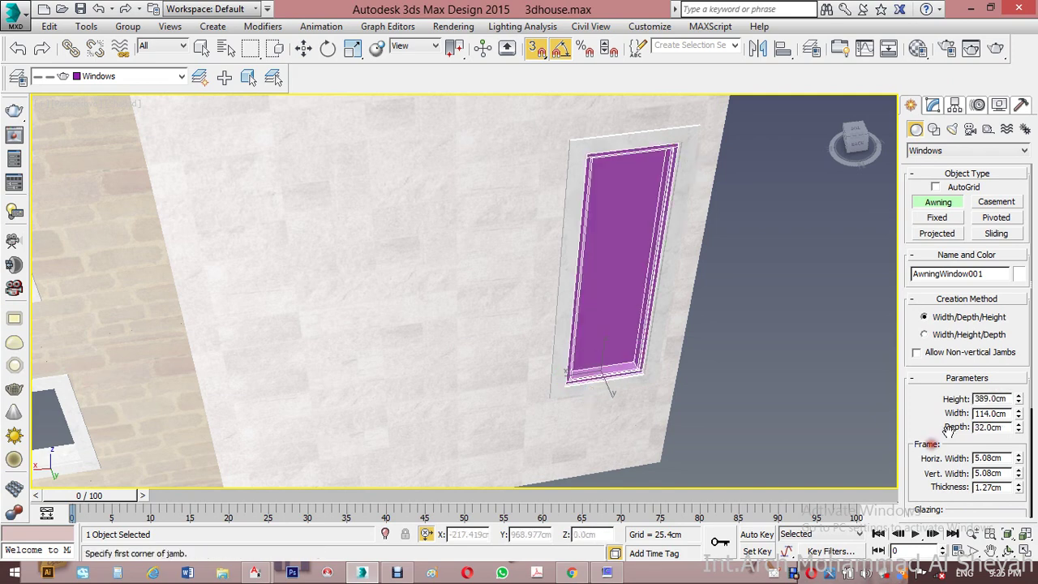
Step: Set the awning window's depth to 10 cm, its frame's horizontal and vertical widths to 5 cm and the frame thickness to 1 cm
{"action": "double_click", "coordinate": [972, 428]}
{"action": "type", "text": "20"}
{"action": "key", "text": "Tab"}
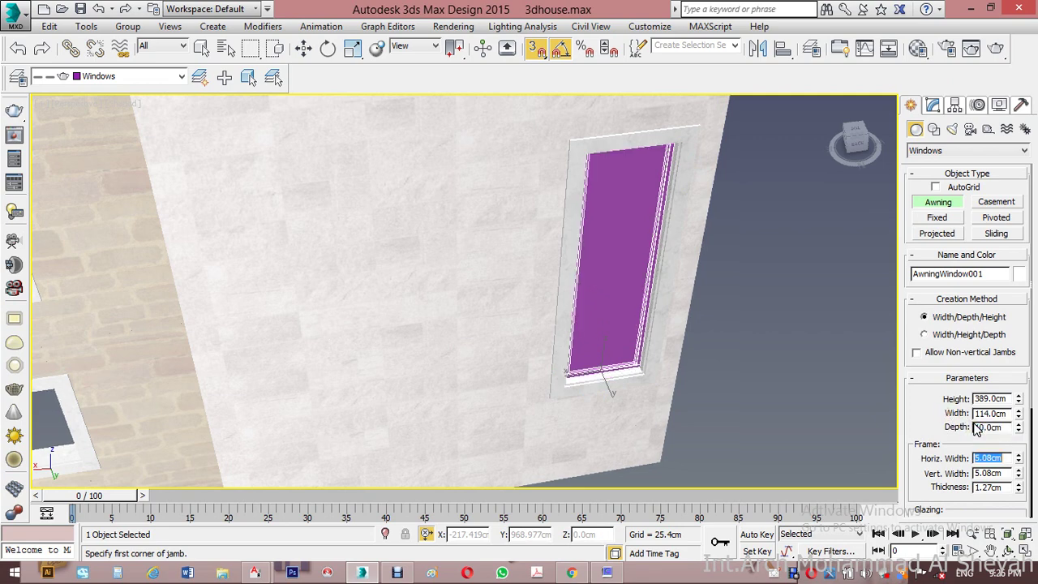
{"action": "type", "text": "5"}
{"action": "key", "text": "Tab"}
{"action": "type", "text": "1"}
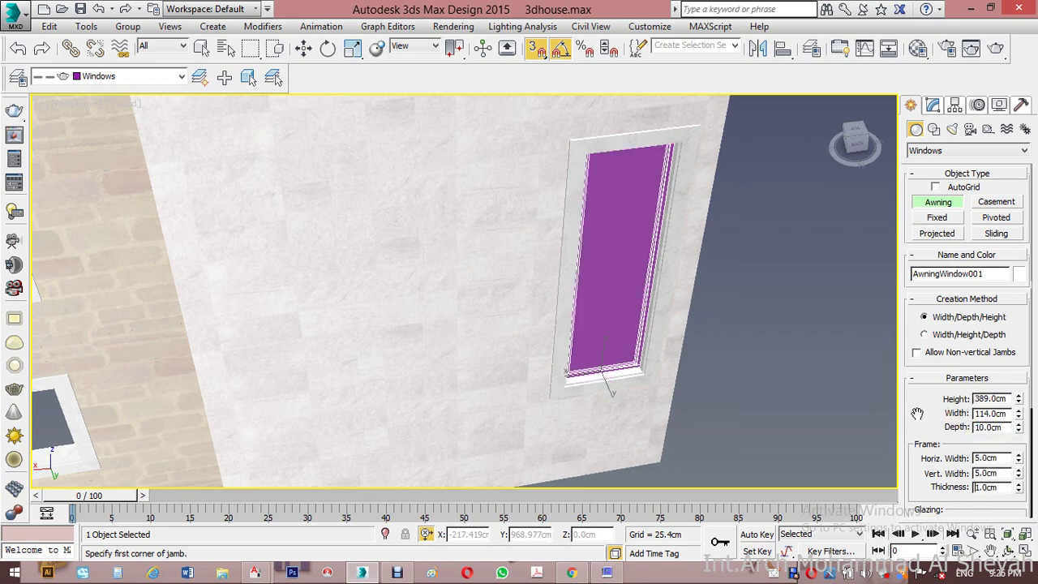
Step: Set the awning window's glazing thickness to 0.5 cm and its rail width to 3 cm
{"action": "scroll", "coordinate": [918, 413], "scroll_direction": "down", "scroll_amount": 5}
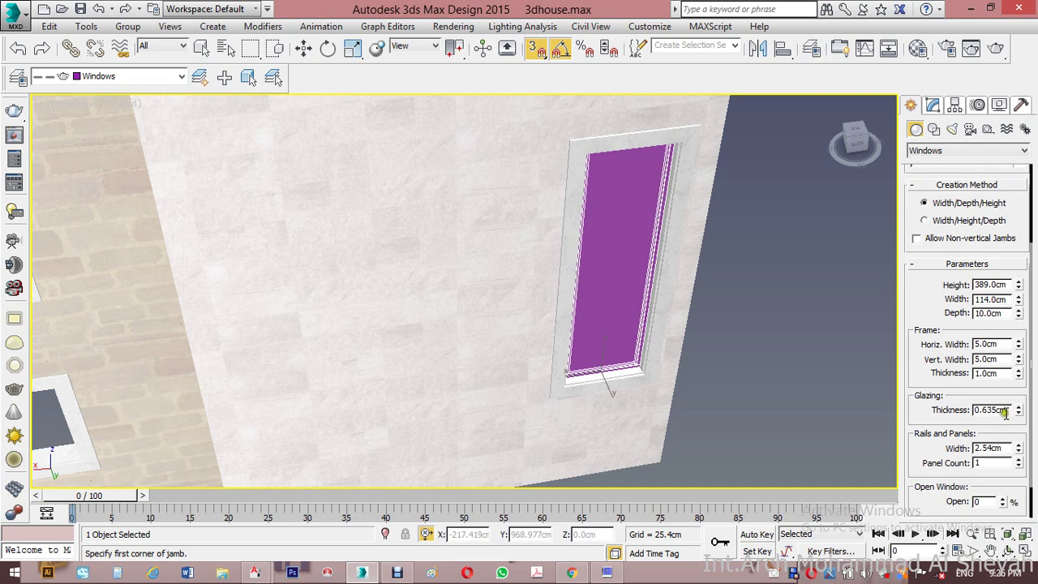
{"action": "double_click", "coordinate": [991, 410]}
{"action": "type", "text": "0.5"}
{"action": "key", "text": "Return"}
{"action": "double_click", "coordinate": [1001, 447]}
{"action": "type", "text": "3"}
{"action": "key", "text": "Return"}
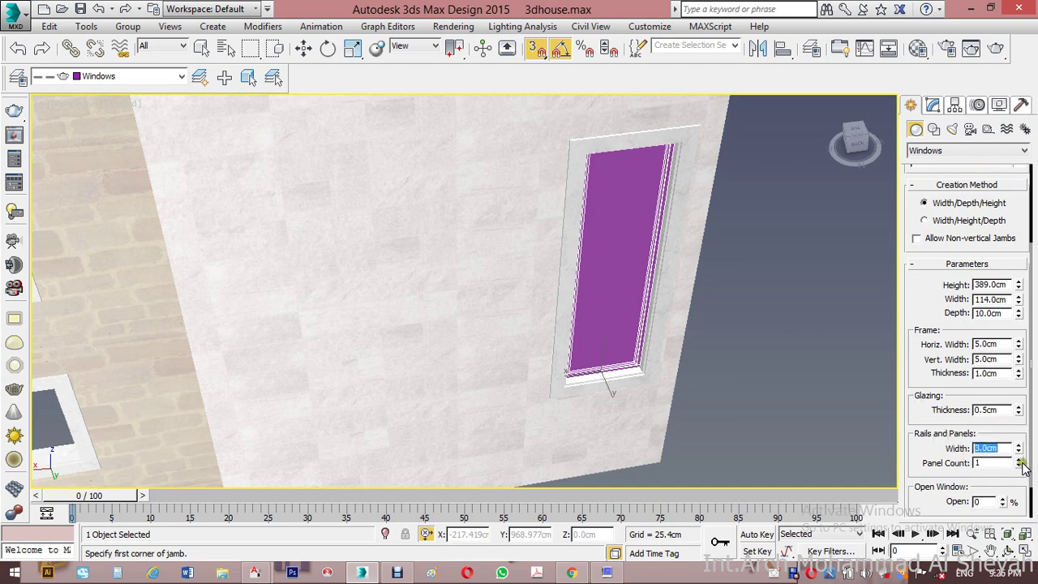
Step: Raise the awning window's panel count to 7
{"action": "left_click", "coordinate": [1020, 460]}
{"action": "left_click", "coordinate": [1020, 460]}
{"action": "left_click", "coordinate": [1019, 460]}
{"action": "left_click", "coordinate": [1019, 459]}
{"action": "left_click", "coordinate": [1020, 460]}
{"action": "left_click", "coordinate": [1019, 460]}
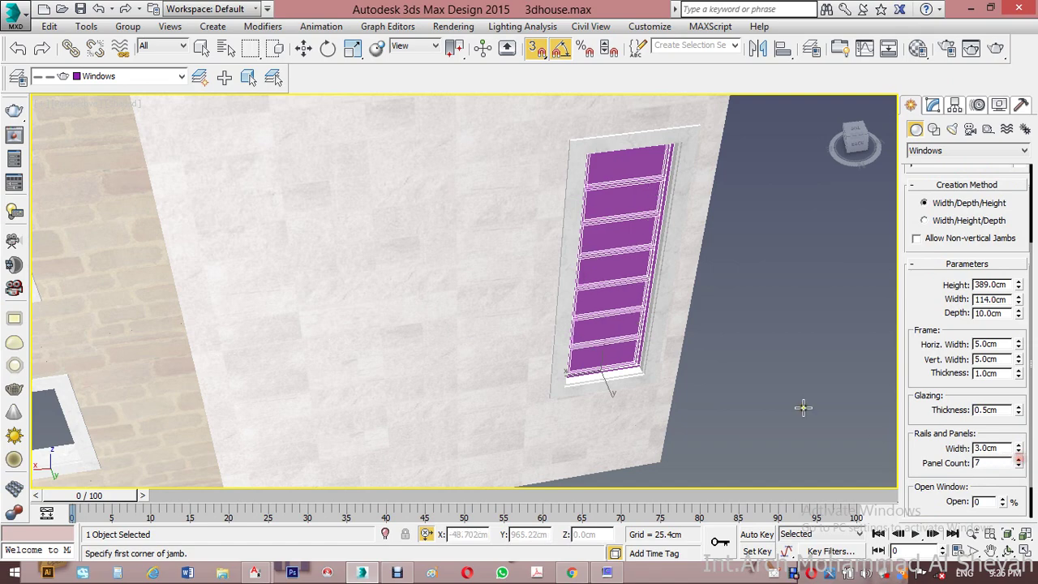
Step: Move the awning window by vertex snap so its lower corner meets the tall opening's inner wall edge
{"action": "middle_click_drag", "start_coordinate": [637, 367], "coordinate": [653, 335], "text": "alt"}
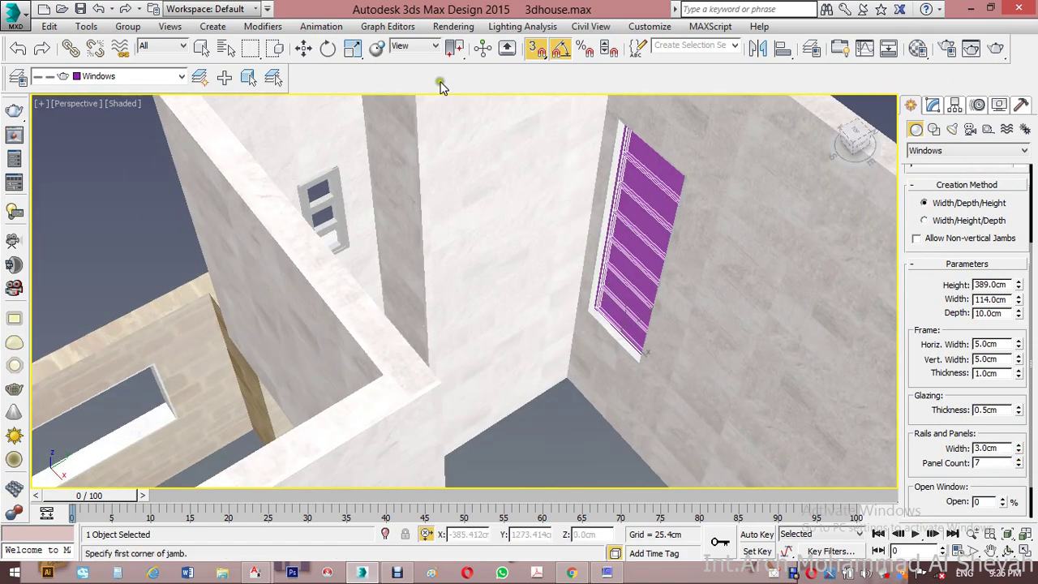
{"action": "left_click", "coordinate": [308, 46]}
{"action": "middle_click_drag", "start_coordinate": [611, 257], "coordinate": [625, 335], "text": "alt"}
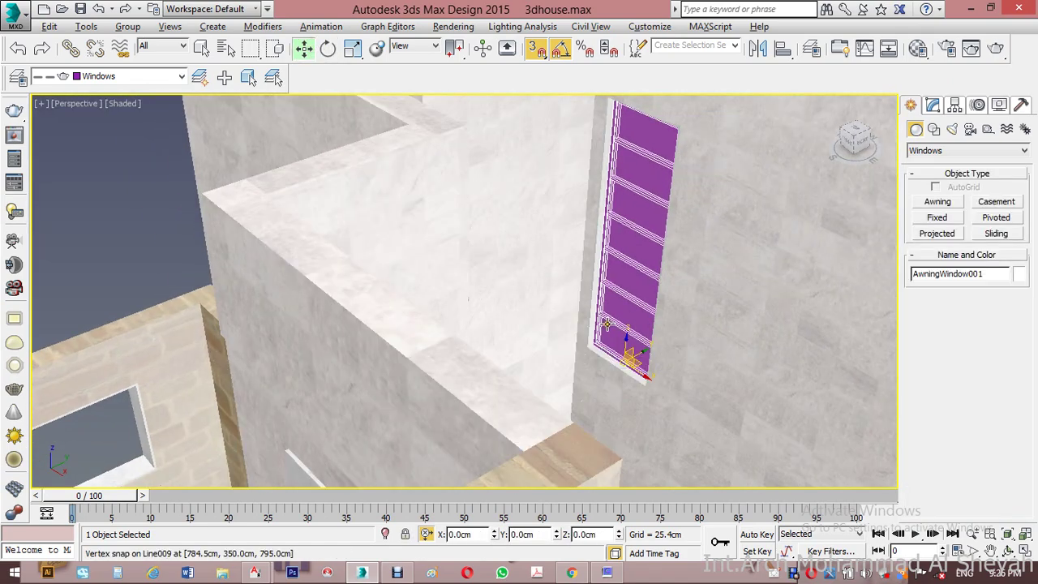
{"action": "scroll", "coordinate": [601, 323], "scroll_direction": "up", "scroll_amount": 4}
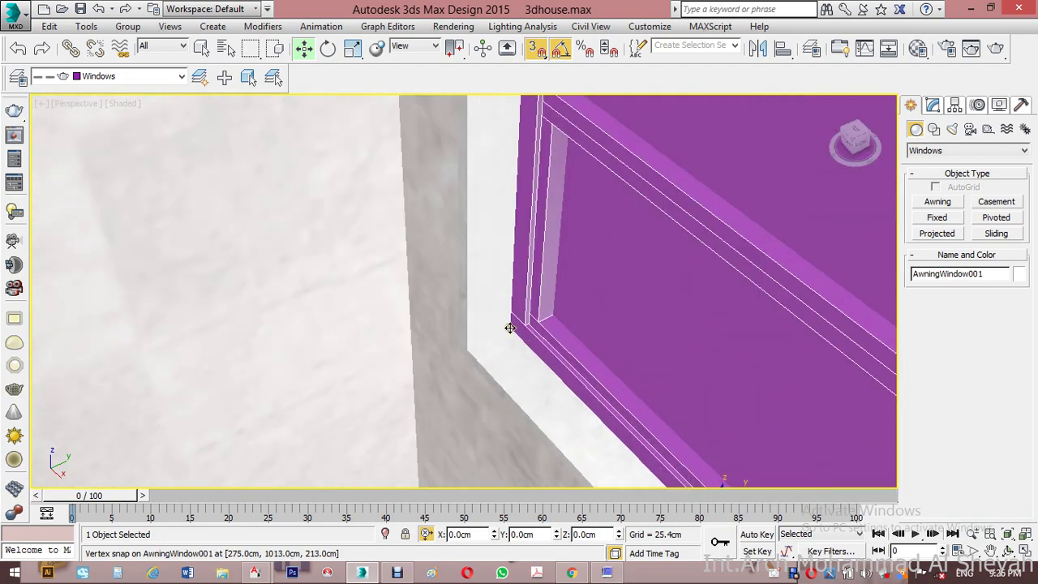
{"action": "left_click_drag", "start_coordinate": [510, 328], "coordinate": [476, 349]}
{"action": "scroll", "coordinate": [494, 324], "scroll_direction": "down", "scroll_amount": 3}
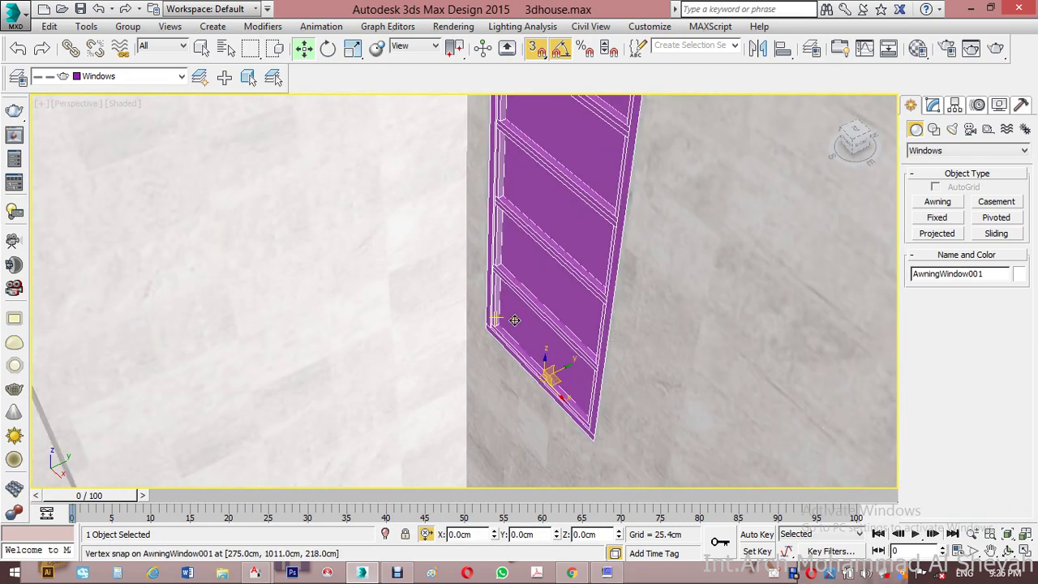
{"action": "scroll", "coordinate": [515, 320], "scroll_direction": "down", "scroll_amount": 3}
{"action": "middle_click_drag", "start_coordinate": [515, 320], "coordinate": [379, 327], "text": "alt"}
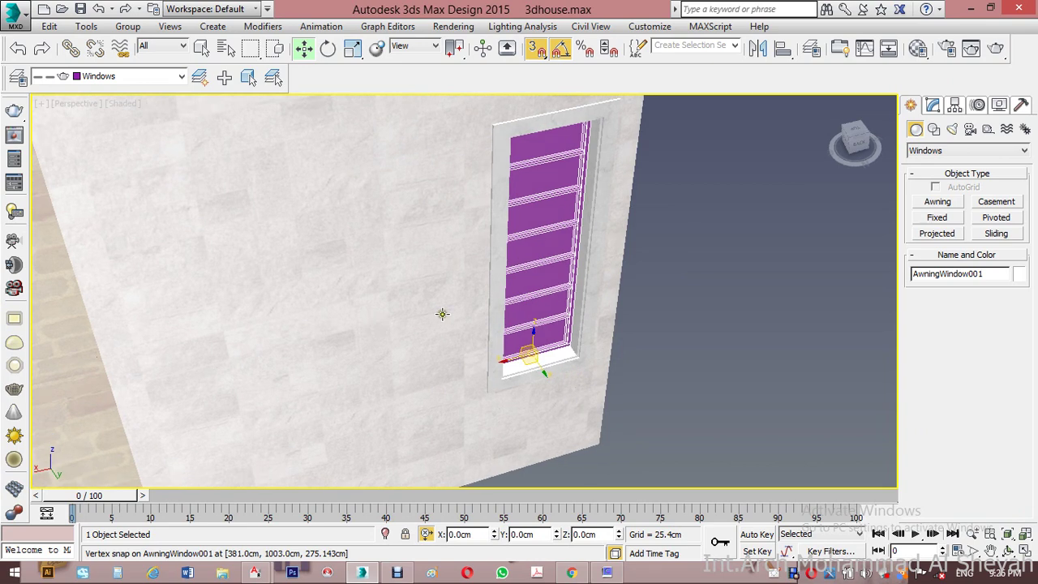
Step: Assign the WINDOW multi/sub-object material to the awning window
{"action": "key", "text": "m"}
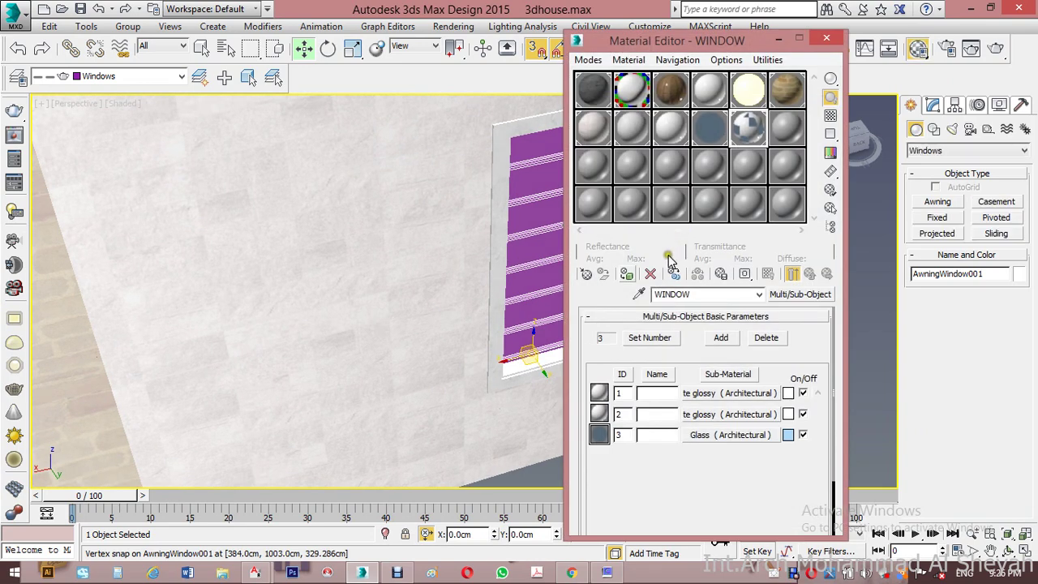
{"action": "left_click", "coordinate": [626, 274]}
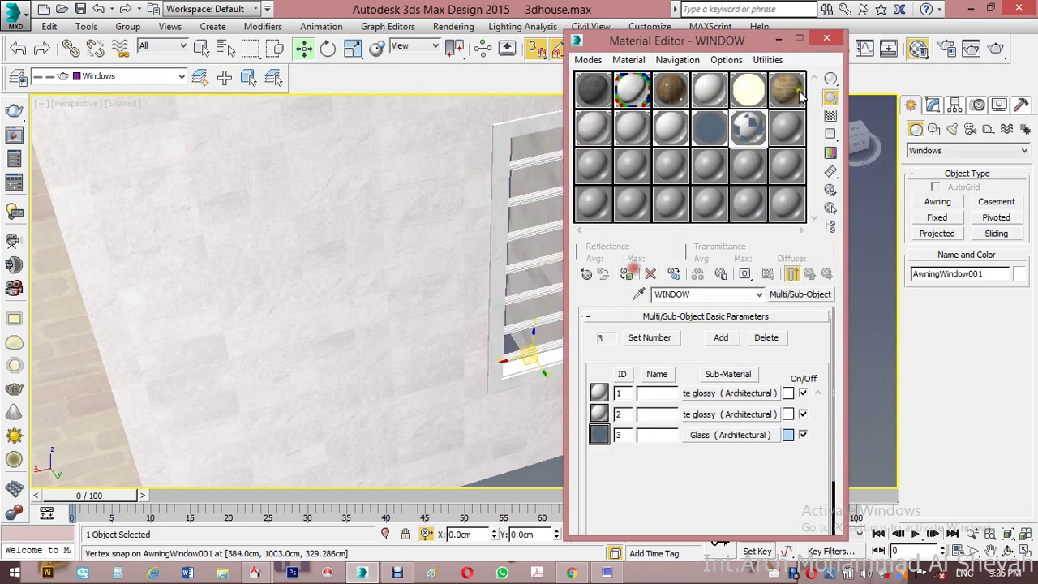
{"action": "left_click", "coordinate": [827, 38]}
Step: Set the awning window's open amount to 16%
{"action": "left_click", "coordinate": [933, 106]}
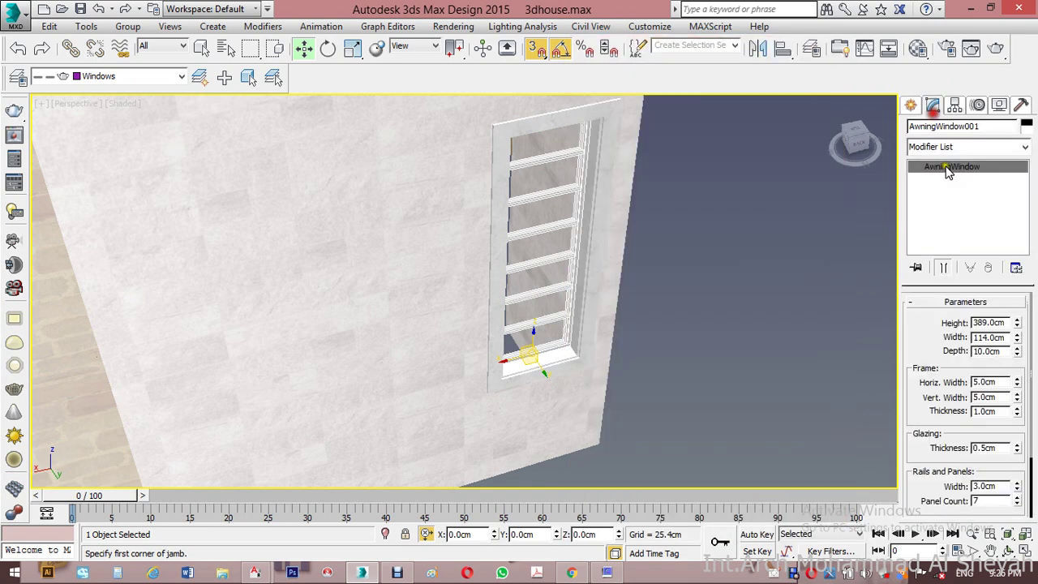
{"action": "scroll", "coordinate": [933, 354], "scroll_direction": "down", "scroll_amount": 3}
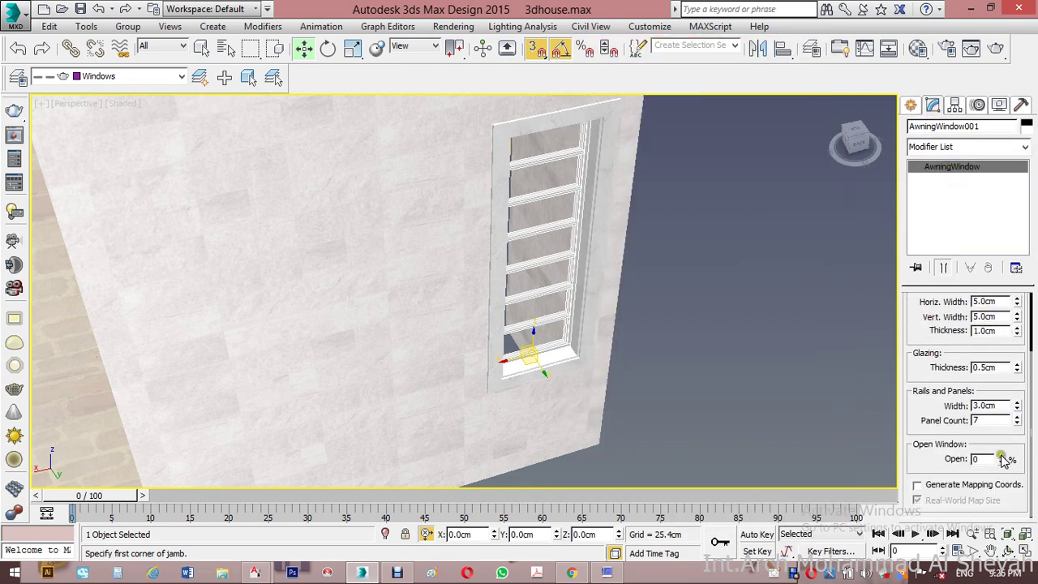
{"action": "mouse_move", "coordinate": [1004, 460]}
{"action": "left_mouse_down"}
{"action": "mouse_move", "coordinate": [999, 435]}
{"action": "mouse_move", "coordinate": [993, 442]}
{"action": "left_mouse_up"}
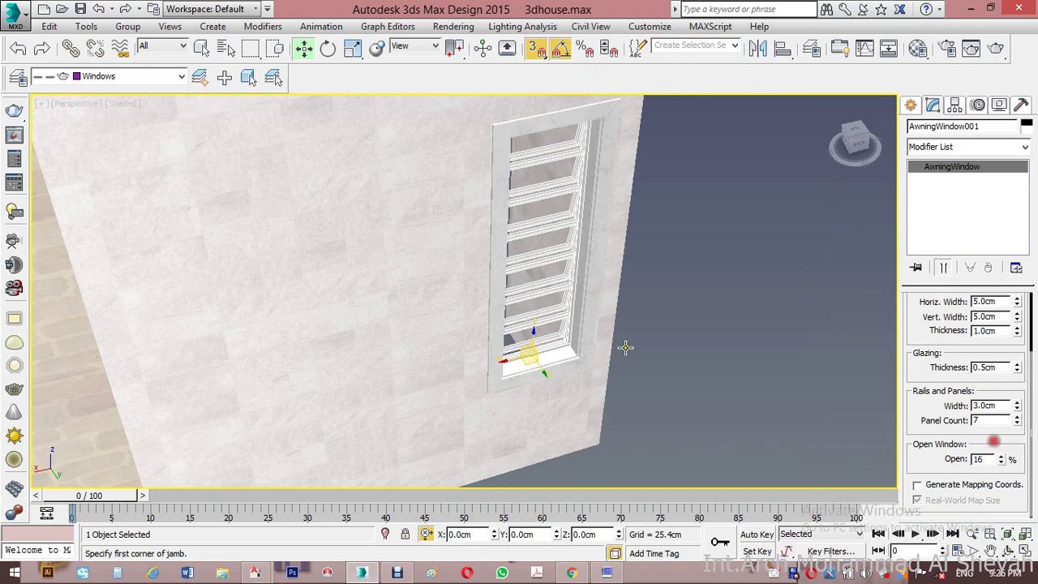
Step: Create a sliding window, about 114 cm wide and 144 cm high, in the tan stone wall's upper opening by snapping to its corners
{"action": "middle_click_drag", "start_coordinate": [626, 347], "coordinate": [686, 309]}
{"action": "scroll", "coordinate": [688, 287], "scroll_direction": "down", "scroll_amount": 4}
{"action": "middle_click_drag", "start_coordinate": [576, 329], "coordinate": [602, 298], "text": "alt"}
{"action": "middle_click_drag", "start_coordinate": [507, 333], "coordinate": [558, 309]}
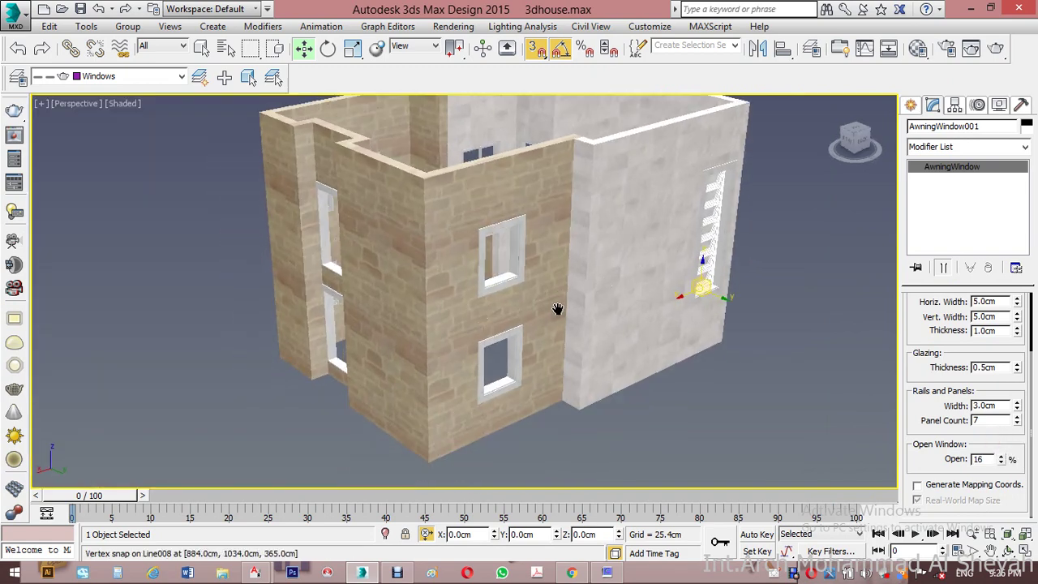
{"action": "left_click", "coordinate": [911, 106]}
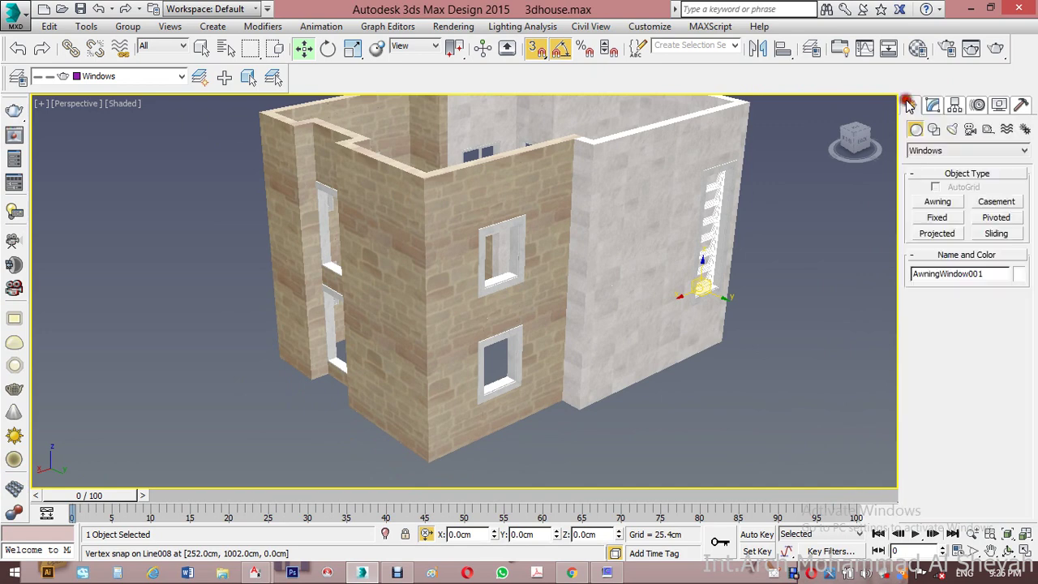
{"action": "left_click", "coordinate": [996, 234]}
{"action": "scroll", "coordinate": [470, 367], "scroll_direction": "up", "scroll_amount": 8}
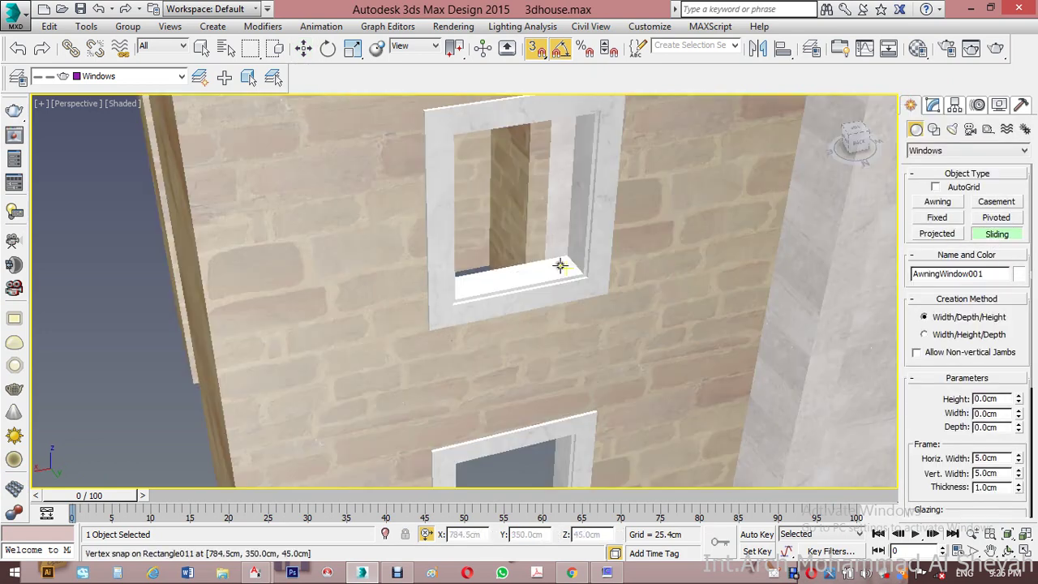
{"action": "left_click_drag", "start_coordinate": [561, 250], "coordinate": [444, 281]}
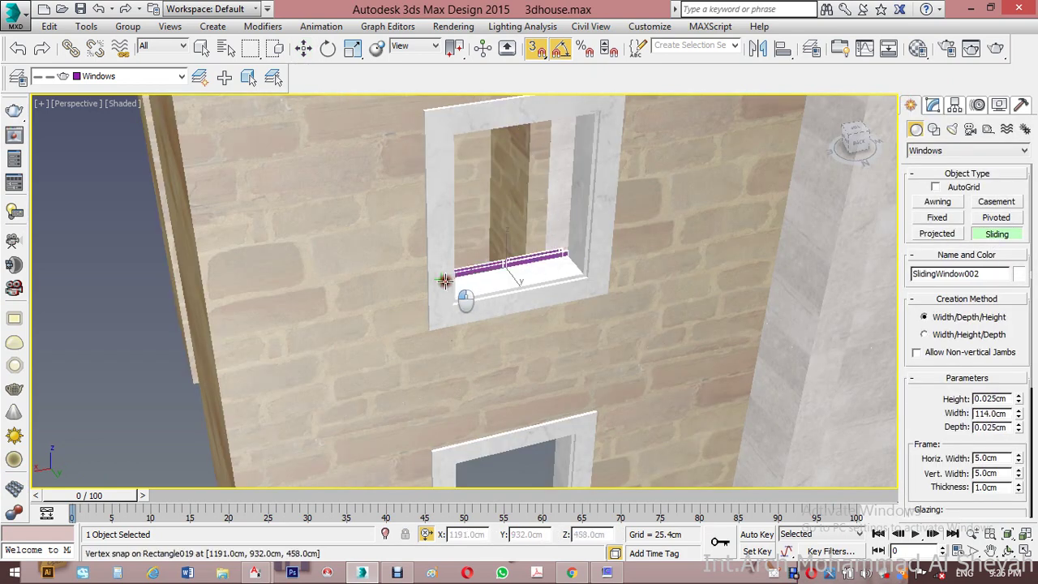
{"action": "left_click", "coordinate": [454, 301]}
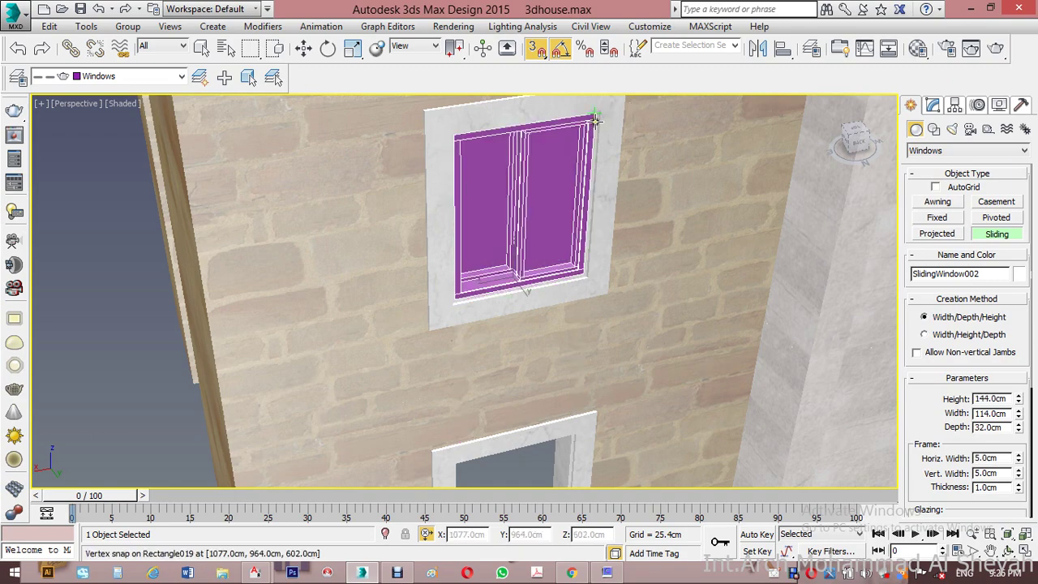
{"action": "left_click", "coordinate": [595, 120]}
Step: Set the sliding window's depth to 10 cm and move it by vertex snap so its lower corner meets the opening's inner wall edge
{"action": "double_click", "coordinate": [1001, 427]}
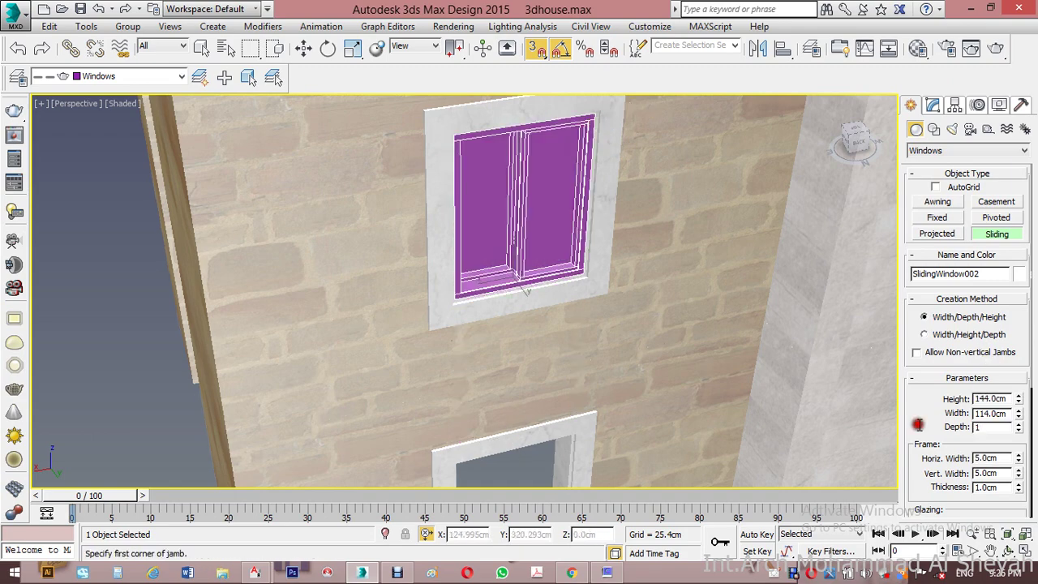
{"action": "type", "text": "10.0cm"}
{"action": "key", "text": "Return"}
{"action": "left_click", "coordinate": [302, 53]}
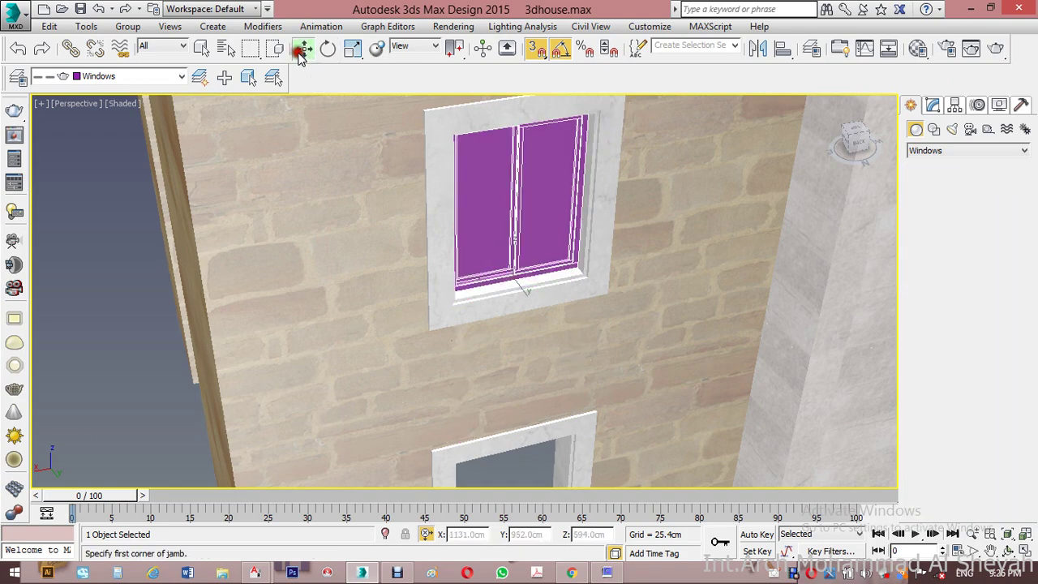
{"action": "middle_click_drag", "start_coordinate": [357, 179], "coordinate": [668, 234], "text": "alt"}
{"action": "scroll", "coordinate": [494, 232], "scroll_direction": "up", "scroll_amount": 3}
{"action": "scroll", "coordinate": [494, 233], "scroll_direction": "up", "scroll_amount": 3}
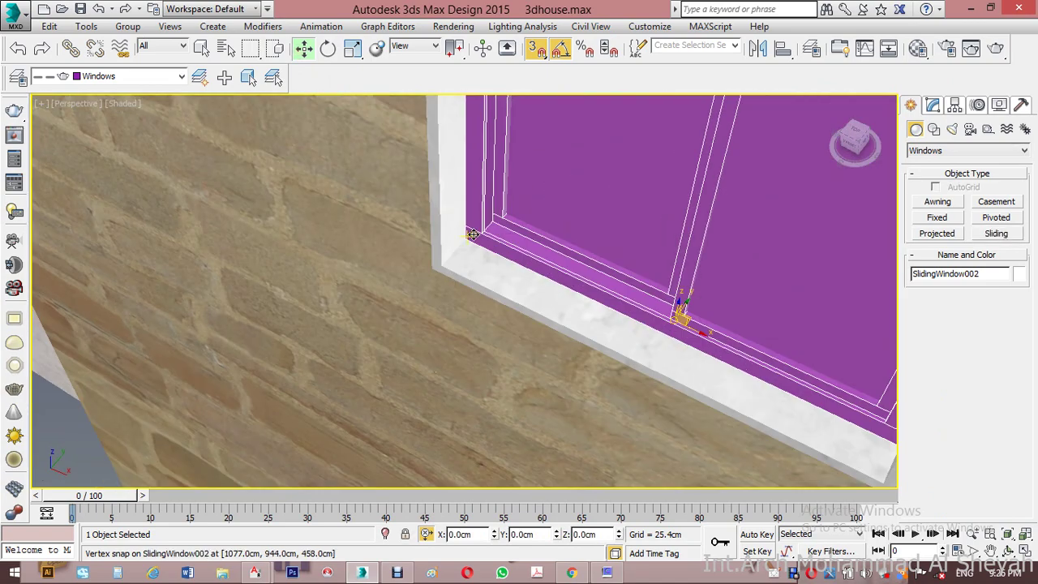
{"action": "mouse_move", "coordinate": [467, 239]}
{"action": "left_mouse_down"}
{"action": "mouse_move", "coordinate": [475, 202]}
{"action": "mouse_move", "coordinate": [472, 236]}
{"action": "left_mouse_up"}
Step: Assign the WINDOW multi/sub-object material to the upper sliding window
{"action": "key", "text": "m"}
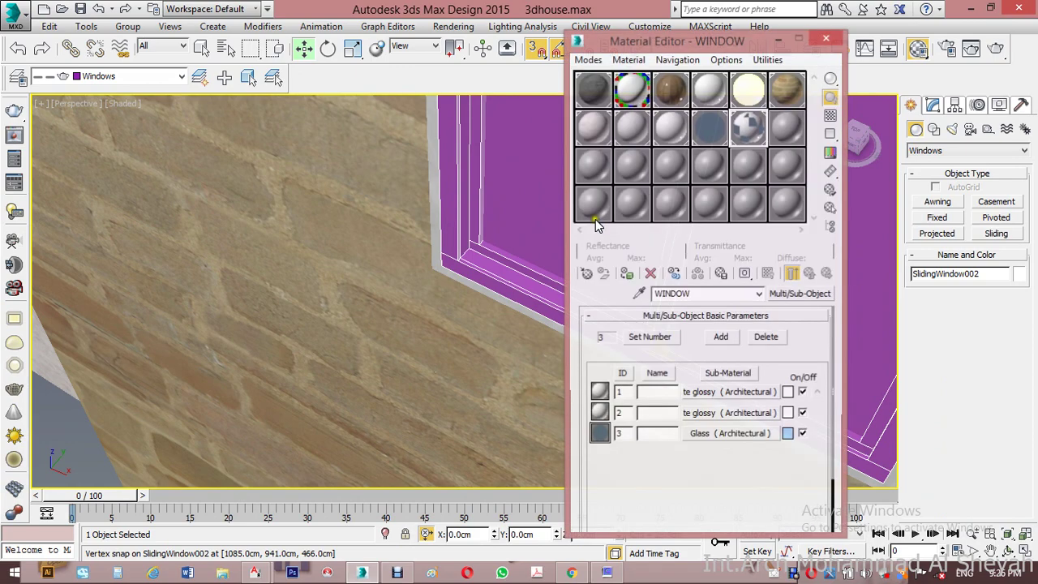
{"action": "left_click", "coordinate": [626, 273]}
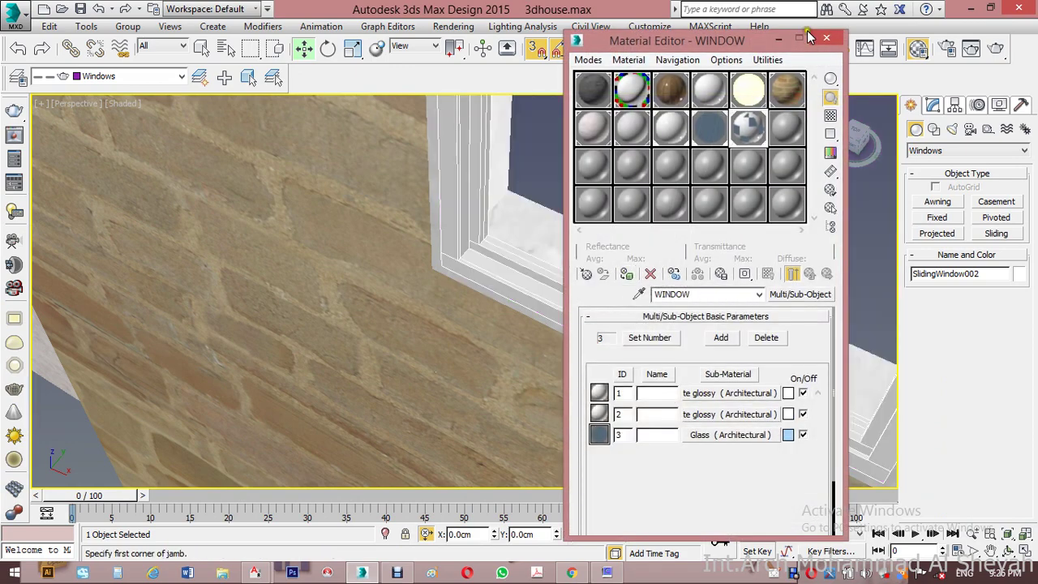
{"action": "left_click", "coordinate": [827, 38]}
Step: Clone the sliding window as one independent copy into the matching opening directly below, using vertex snap
{"action": "scroll", "coordinate": [503, 236], "scroll_direction": "down", "scroll_amount": 5}
{"action": "middle_click_drag", "start_coordinate": [502, 237], "coordinate": [380, 267], "text": "alt"}
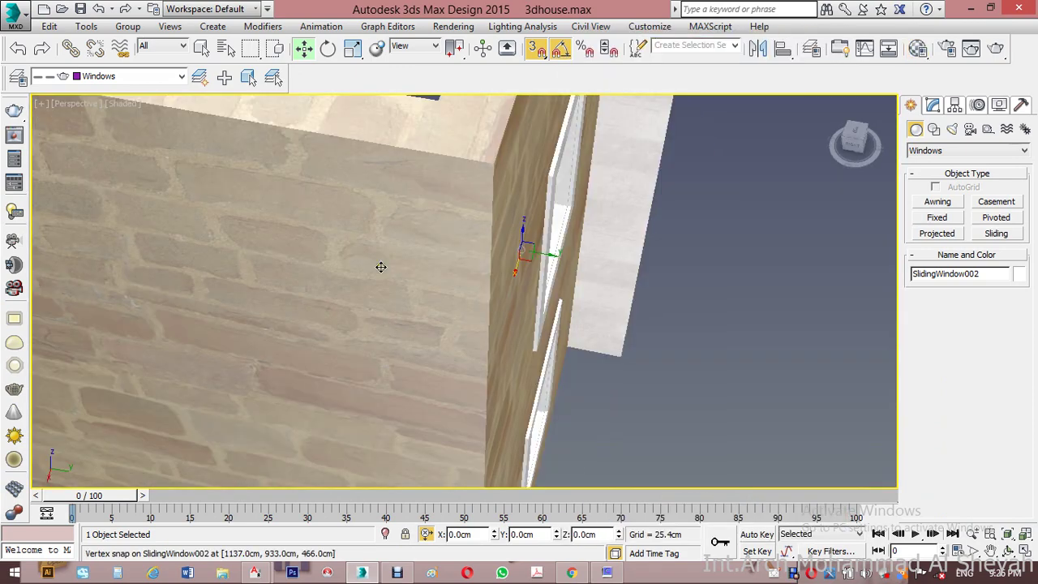
{"action": "middle_click_drag", "start_coordinate": [638, 285], "coordinate": [463, 221], "text": "alt"}
{"action": "scroll", "coordinate": [510, 219], "scroll_direction": "down", "scroll_amount": 2}
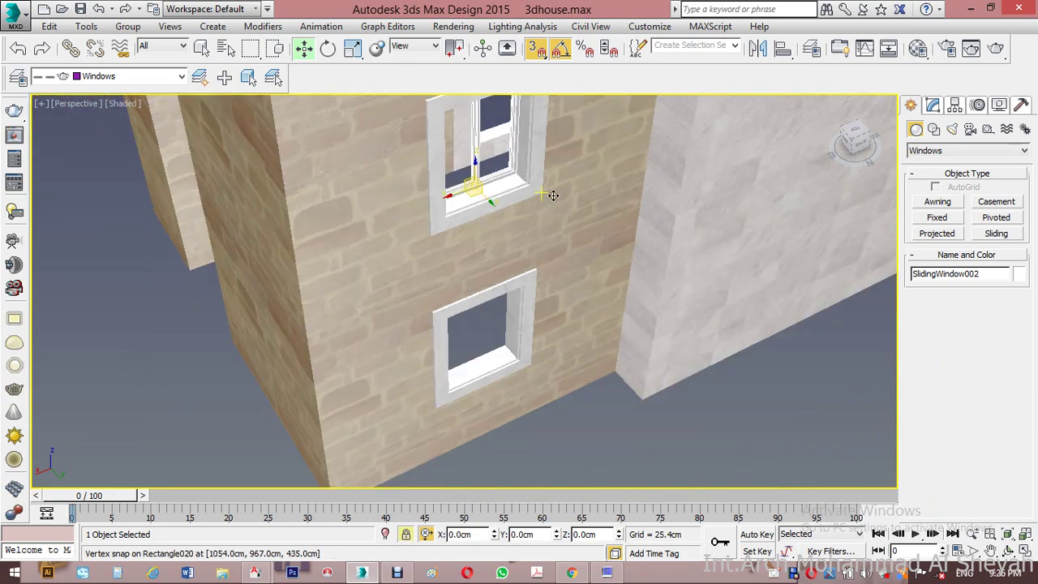
{"action": "mouse_move", "coordinate": [553, 195]}
{"action": "left_mouse_down", "text": "shift"}
{"action": "mouse_move", "coordinate": [538, 246]}
{"action": "mouse_move", "coordinate": [534, 369]}
{"action": "mouse_move", "coordinate": [524, 374]}
{"action": "left_mouse_up", "text": "shift"}
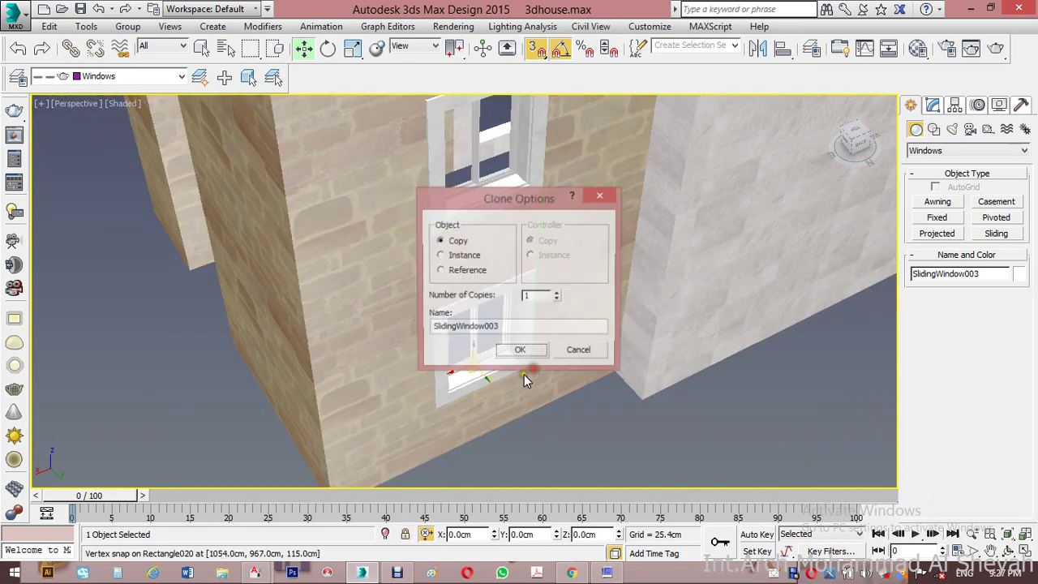
{"action": "left_click", "coordinate": [519, 354]}
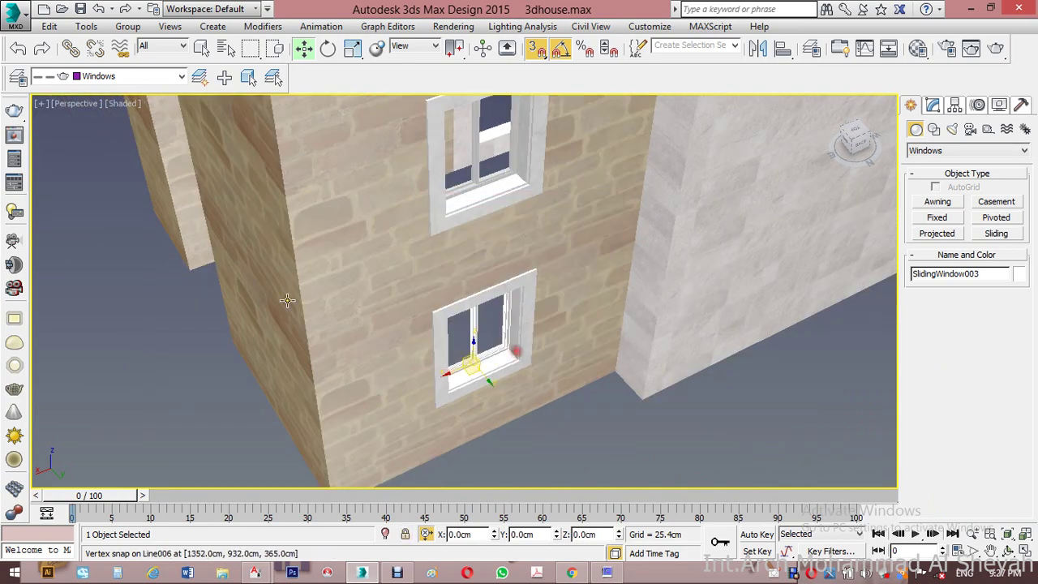
{"action": "middle_click_drag", "start_coordinate": [219, 289], "coordinate": [549, 279], "text": "alt"}
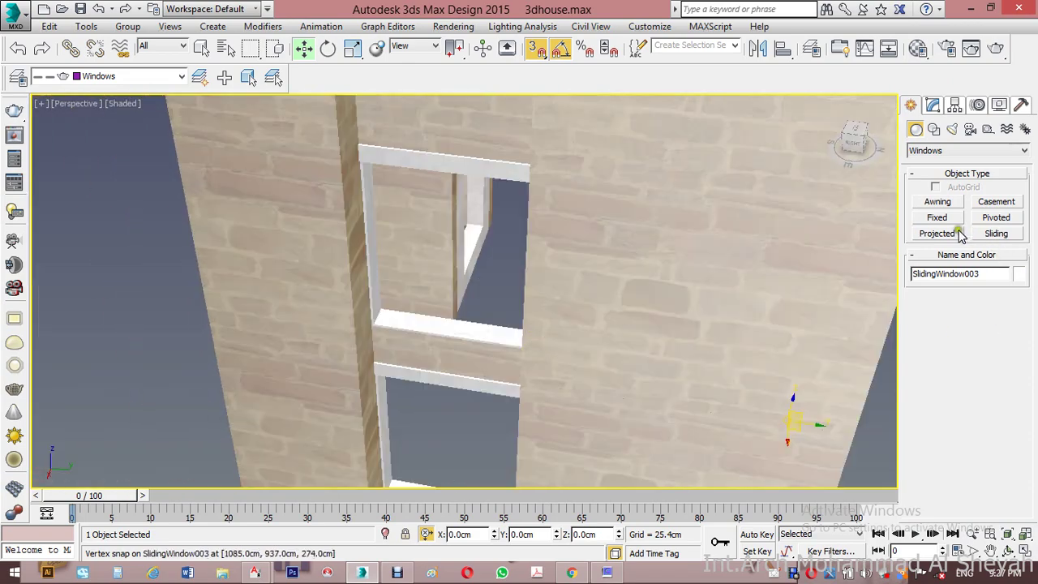
{"action": "left_click", "coordinate": [998, 235]}
{"action": "middle_click_drag", "start_coordinate": [784, 371], "coordinate": [411, 398], "text": "alt"}
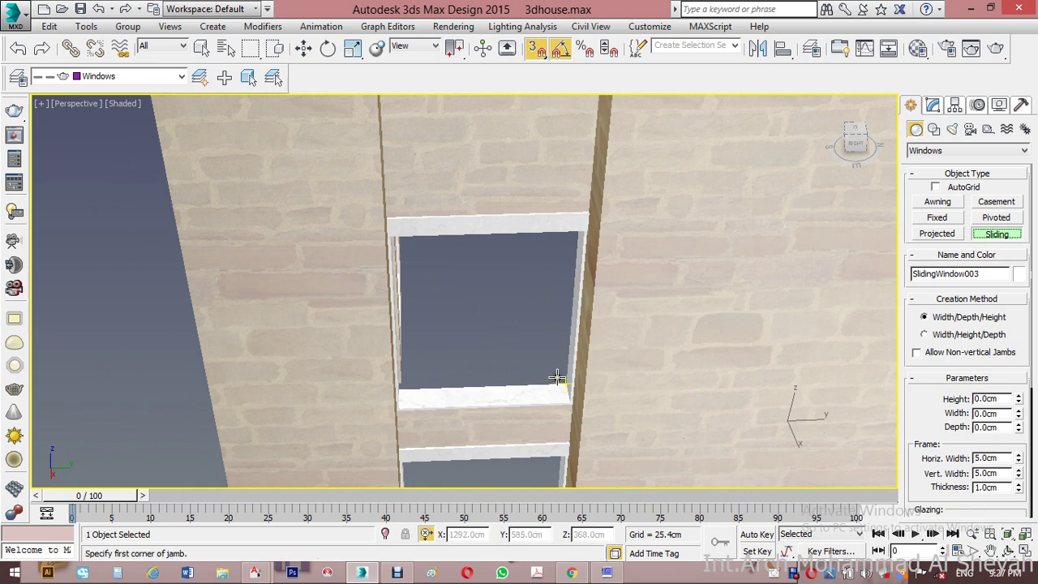
{"action": "left_click_drag", "start_coordinate": [558, 377], "coordinate": [399, 389]}
{"action": "left_click", "coordinate": [419, 388]}
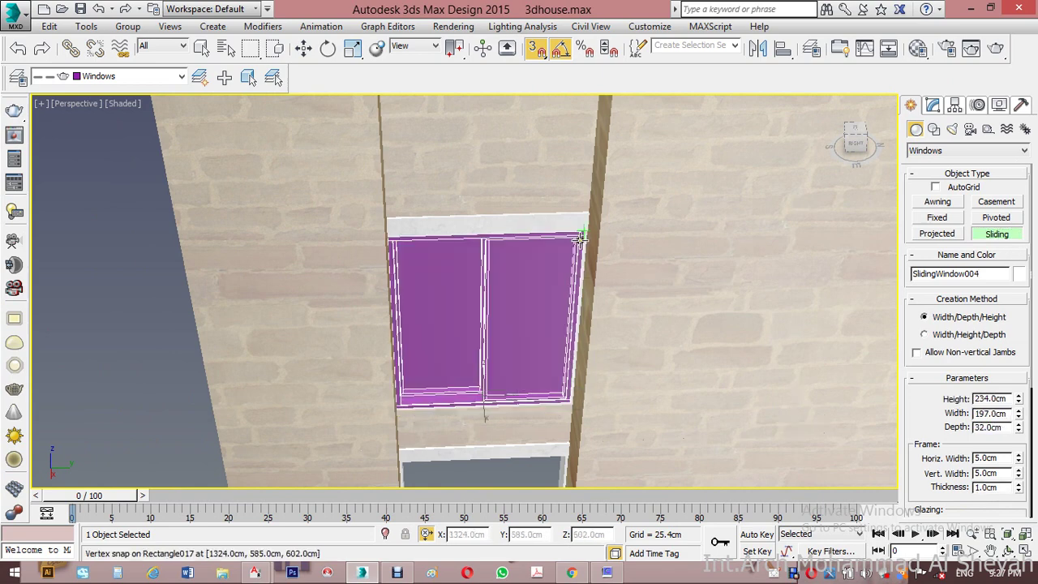
{"action": "left_click", "coordinate": [579, 237]}
{"action": "left_click_drag", "start_coordinate": [1000, 428], "coordinate": [904, 428]}
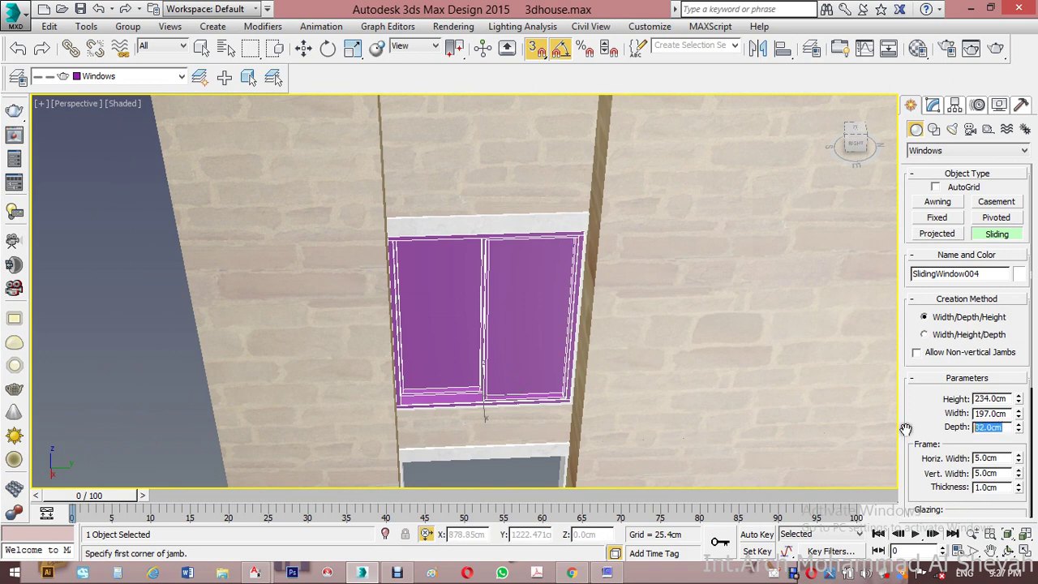
{"action": "type", "text": "10"}
{"action": "key", "text": "Return"}
{"action": "middle_click_drag", "start_coordinate": [528, 414], "coordinate": [556, 367], "text": "alt"}
{"action": "key", "text": "Delete"}
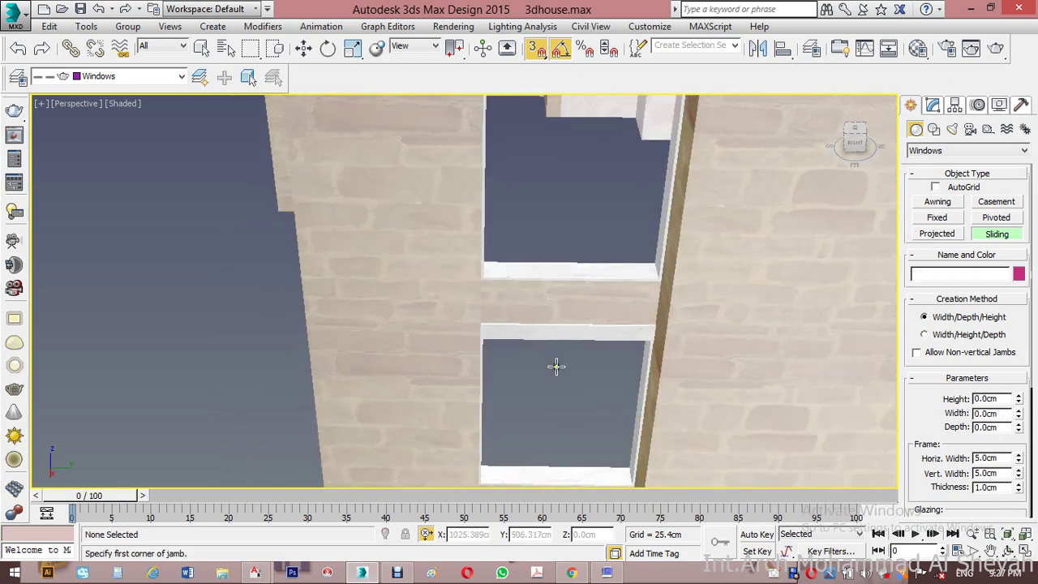
Step: Create a sliding window, about 194 cm wide and 234 cm high, in the recessed wall's lower opening by snapping to its corners
{"action": "scroll", "coordinate": [557, 367], "scroll_direction": "up", "scroll_amount": 3}
{"action": "mouse_move", "coordinate": [574, 355]}
{"action": "left_mouse_down"}
{"action": "mouse_move", "coordinate": [417, 336]}
{"action": "mouse_move", "coordinate": [355, 356]}
{"action": "left_mouse_up"}
{"action": "left_click", "coordinate": [348, 369]}
{"action": "scroll", "coordinate": [348, 367], "scroll_direction": "down", "scroll_amount": 3}
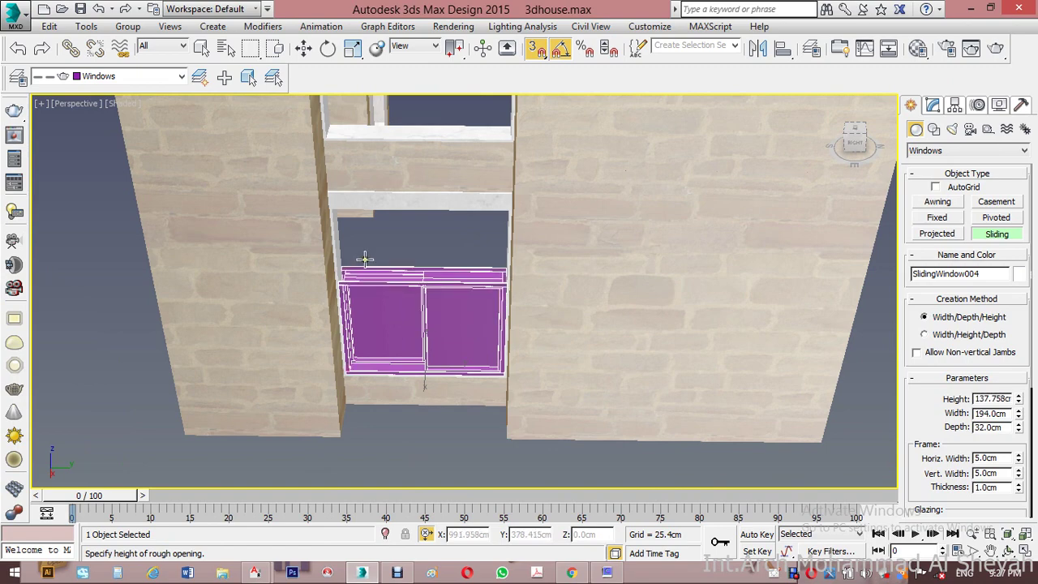
{"action": "left_click", "coordinate": [353, 236]}
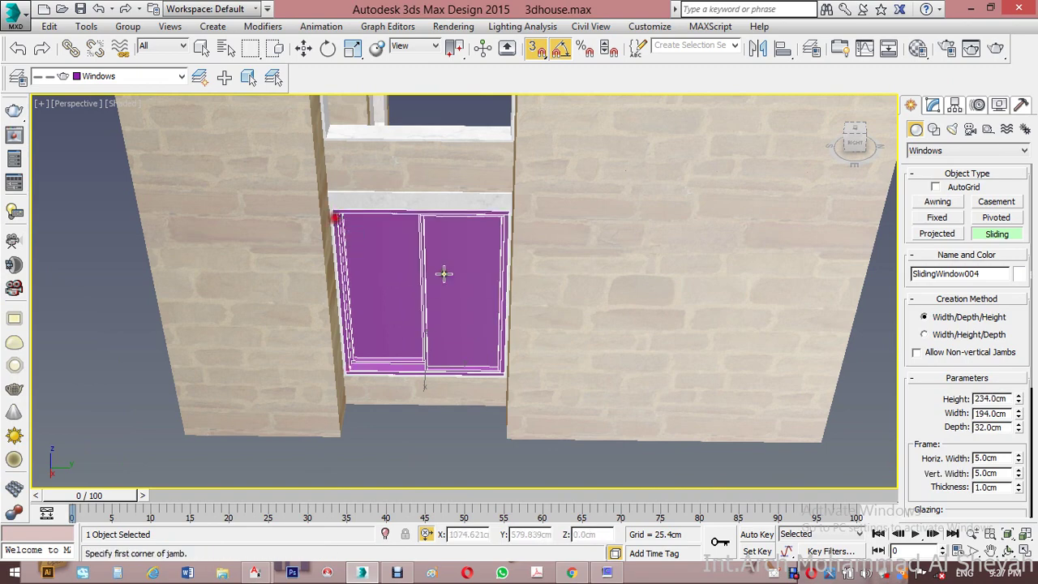
Step: Set the depth of the sliding window in the recessed wall to 10 cm
{"action": "double_click", "coordinate": [996, 427]}
{"action": "type", "text": "10"}
{"action": "key", "text": "Return"}
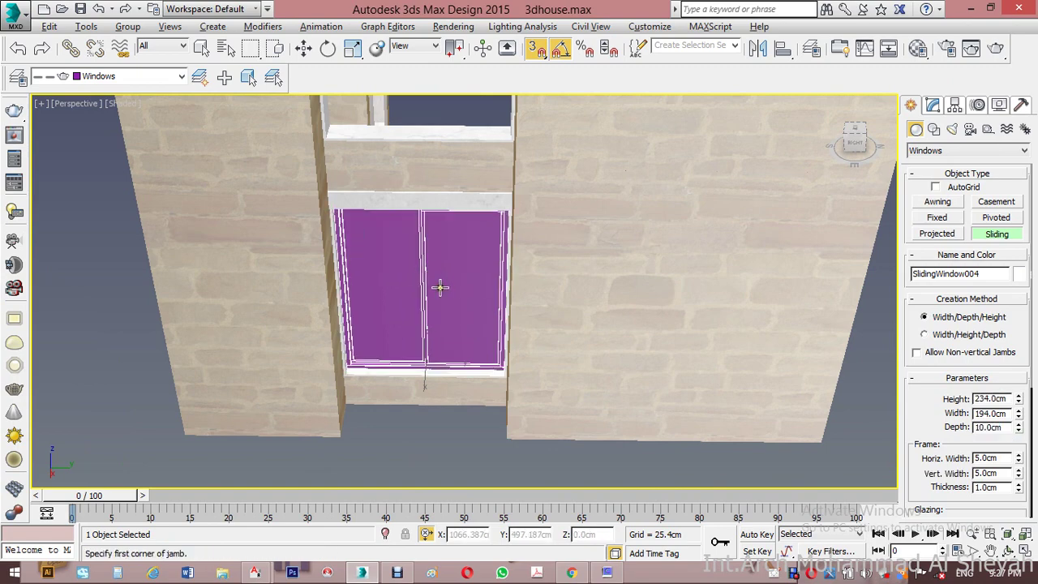
Step: Move the recessed wall's sliding window by vertex snap so its lower corner meets the opening's inner wall edge
{"action": "middle_click_drag", "start_coordinate": [503, 287], "coordinate": [241, 278], "text": "alt"}
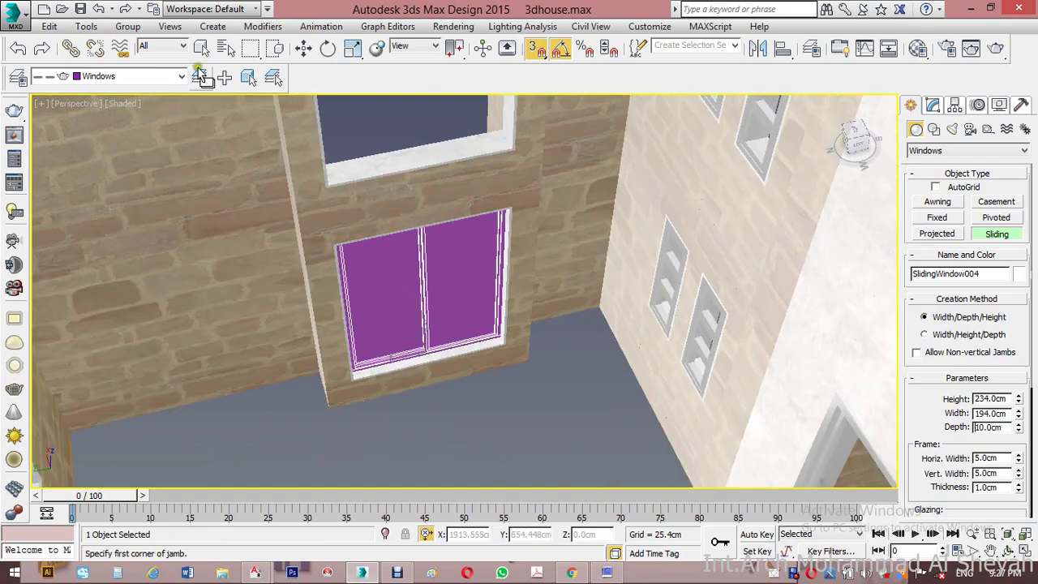
{"action": "left_click", "coordinate": [303, 48]}
{"action": "scroll", "coordinate": [498, 288], "scroll_direction": "up", "scroll_amount": 5}
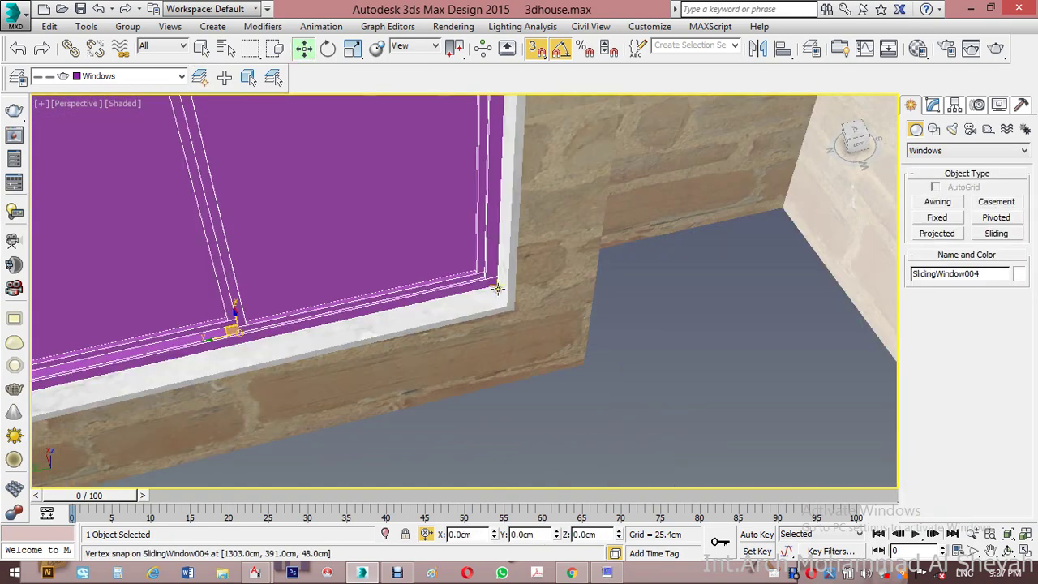
{"action": "scroll", "coordinate": [515, 303], "scroll_direction": "down", "scroll_amount": 5}
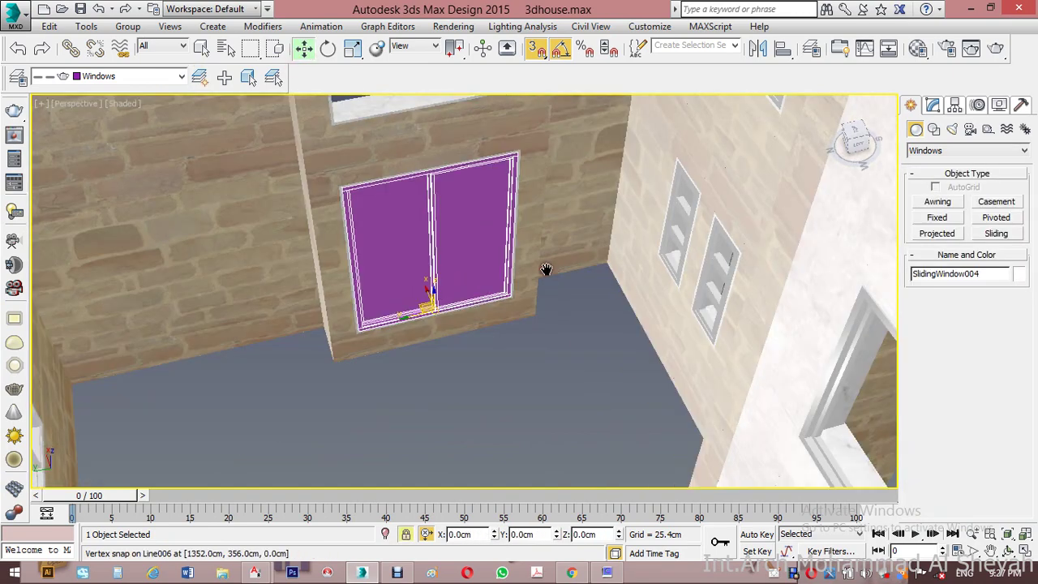
{"action": "middle_click_drag", "start_coordinate": [547, 269], "coordinate": [548, 342]}
Step: Assign the WINDOW multi/sub-object material to the recessed wall's sliding window
{"action": "key", "text": "m"}
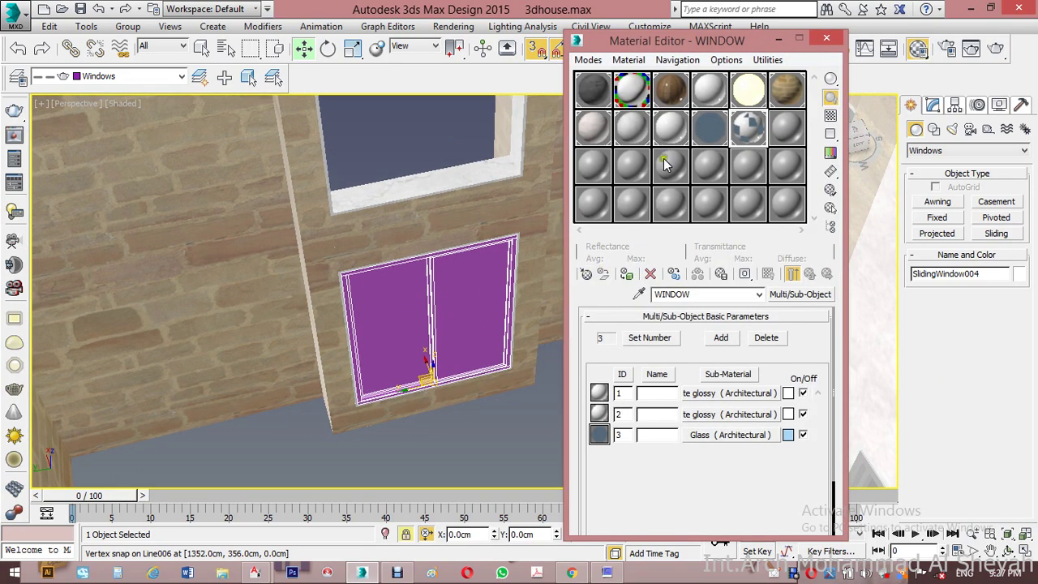
{"action": "left_click", "coordinate": [630, 274]}
{"action": "left_click", "coordinate": [822, 40]}
Step: Clone the recessed wall's sliding window as one copy into the opening directly above, using vertex snap
{"action": "middle_click_drag", "start_coordinate": [487, 355], "coordinate": [504, 375]}
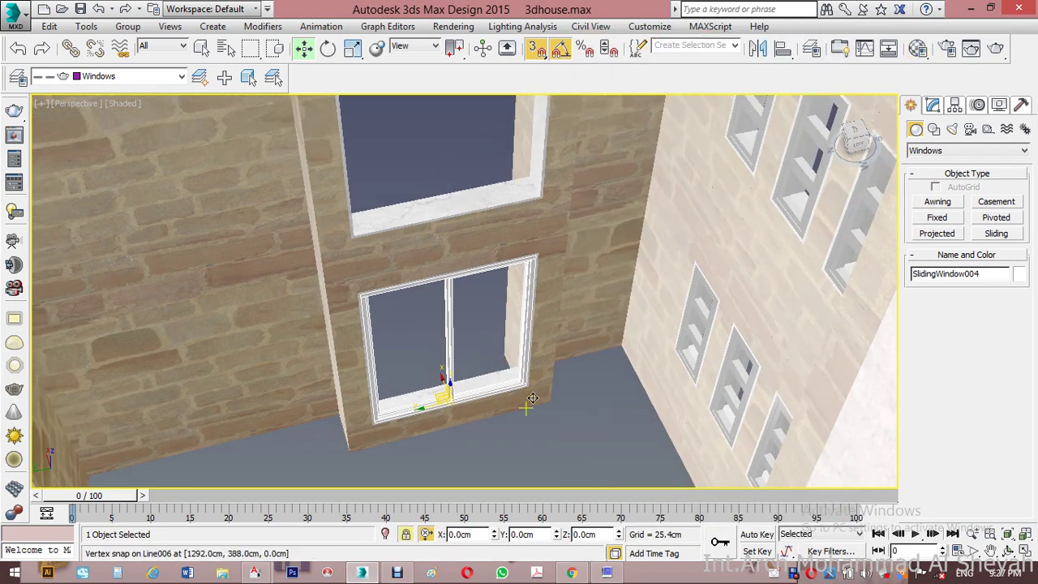
{"action": "left_click_drag", "start_coordinate": [533, 392], "coordinate": [550, 202], "text": "shift"}
{"action": "left_click", "coordinate": [524, 352]}
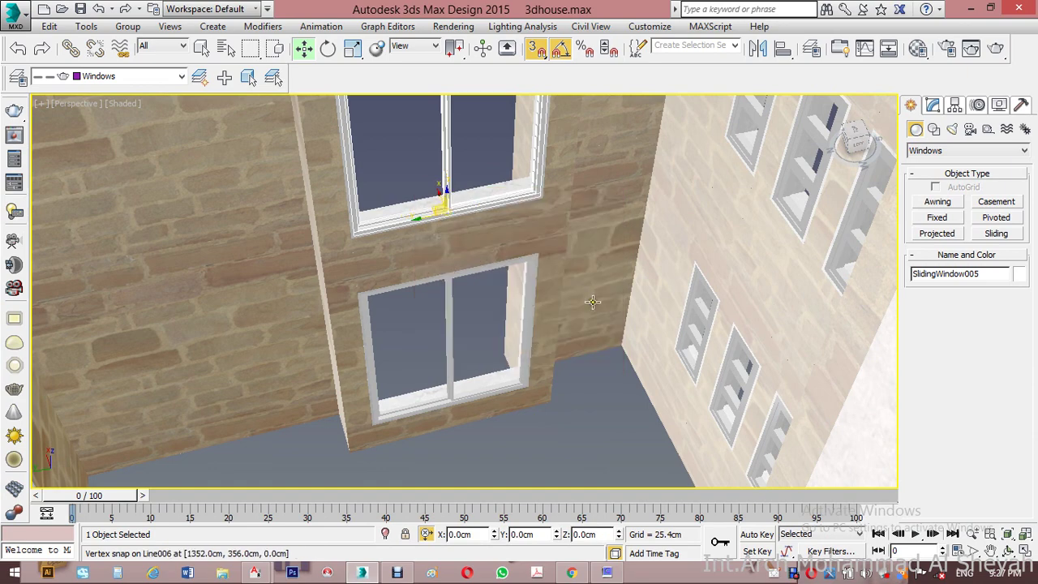
Step: Deselect the copied window and save the house scene
{"action": "scroll", "coordinate": [495, 292], "scroll_direction": "down", "scroll_amount": 6}
{"action": "middle_click_drag", "start_coordinate": [505, 316], "coordinate": [487, 329], "text": "alt"}
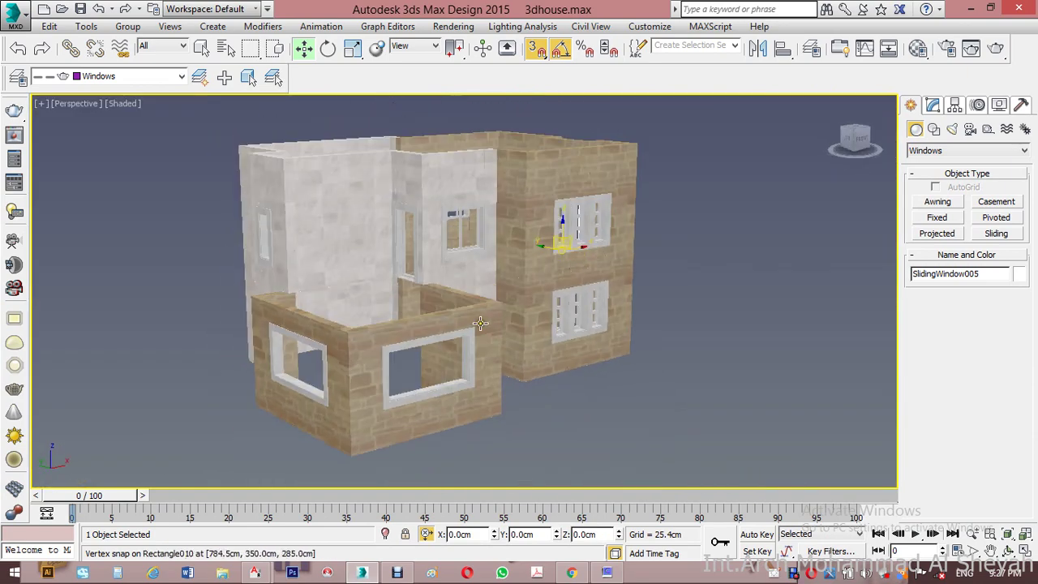
{"action": "left_click", "coordinate": [647, 353]}
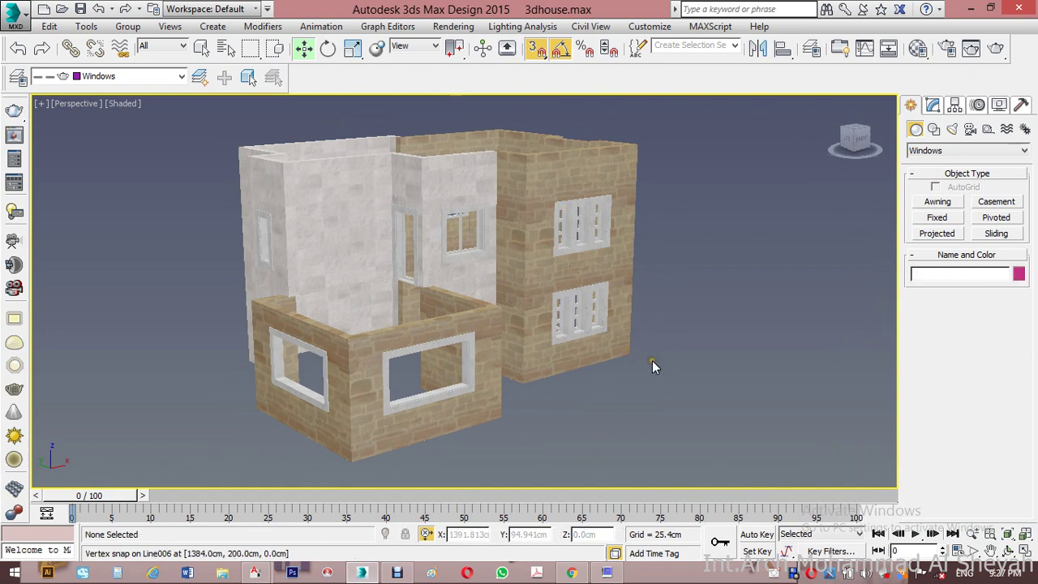
{"action": "key", "text": "ctrl+s"}
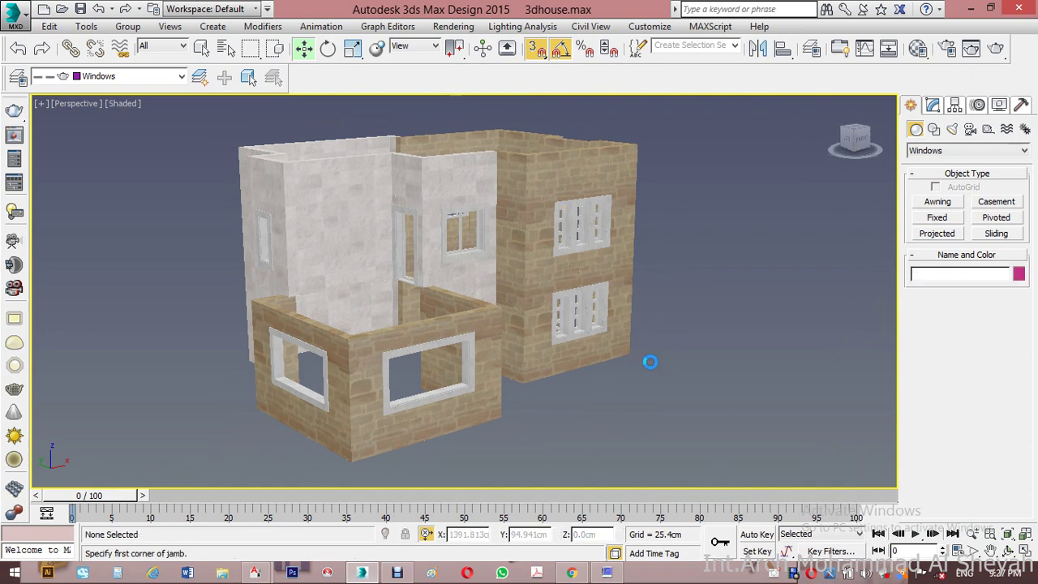